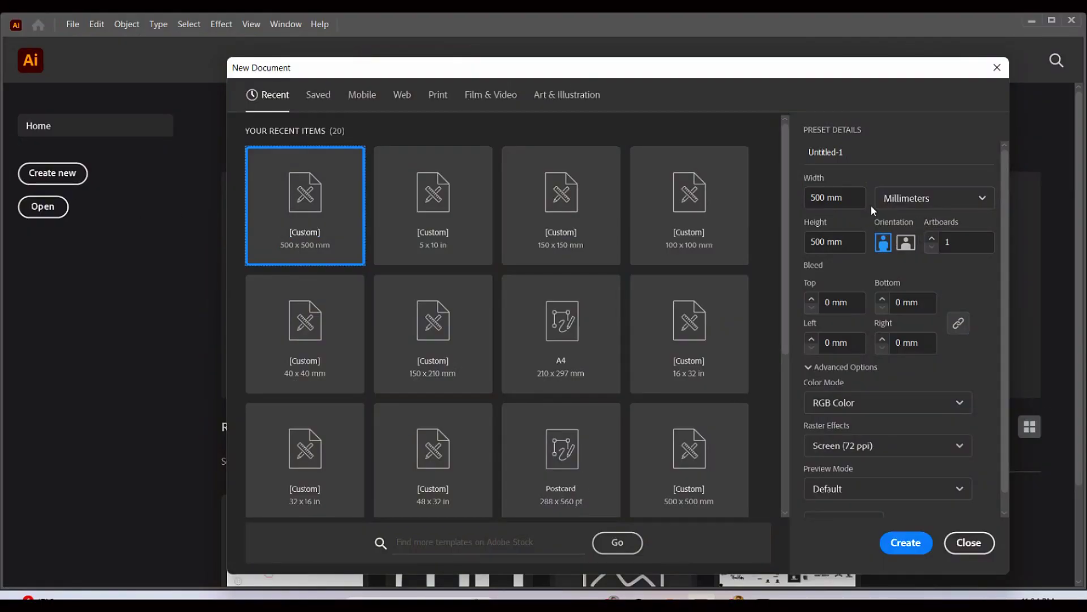
Create a 500 x 500 mm document and draw a 120 x 120 mm circle near the artboard's centre.
{"action": "left_click", "coordinate": [906, 542]}
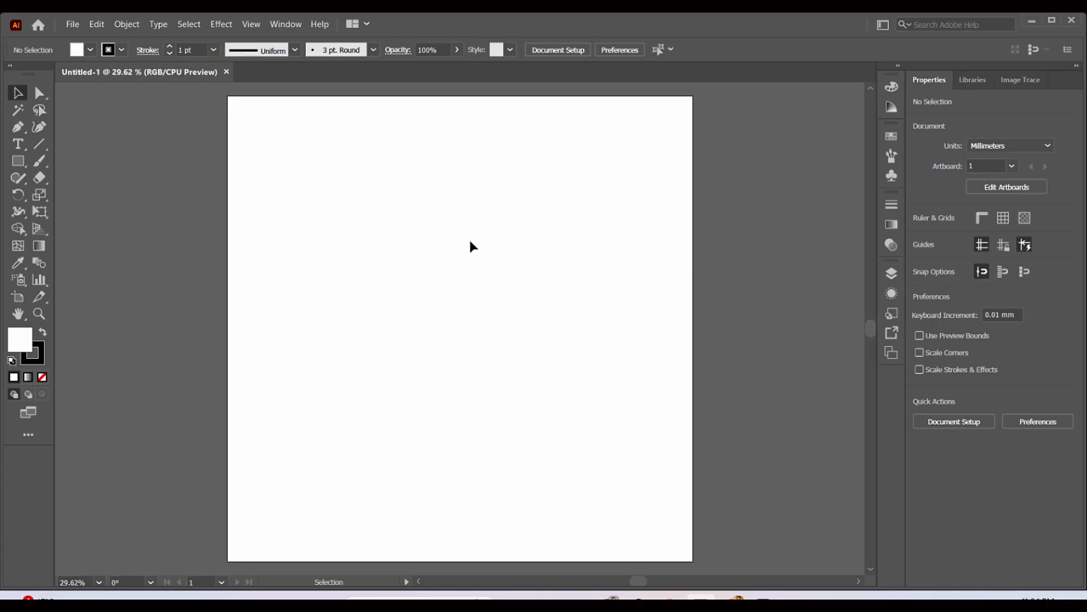
{"action": "left_click_drag", "start_coordinate": [23, 163], "coordinate": [85, 192]}
{"action": "left_click", "coordinate": [403, 253]}
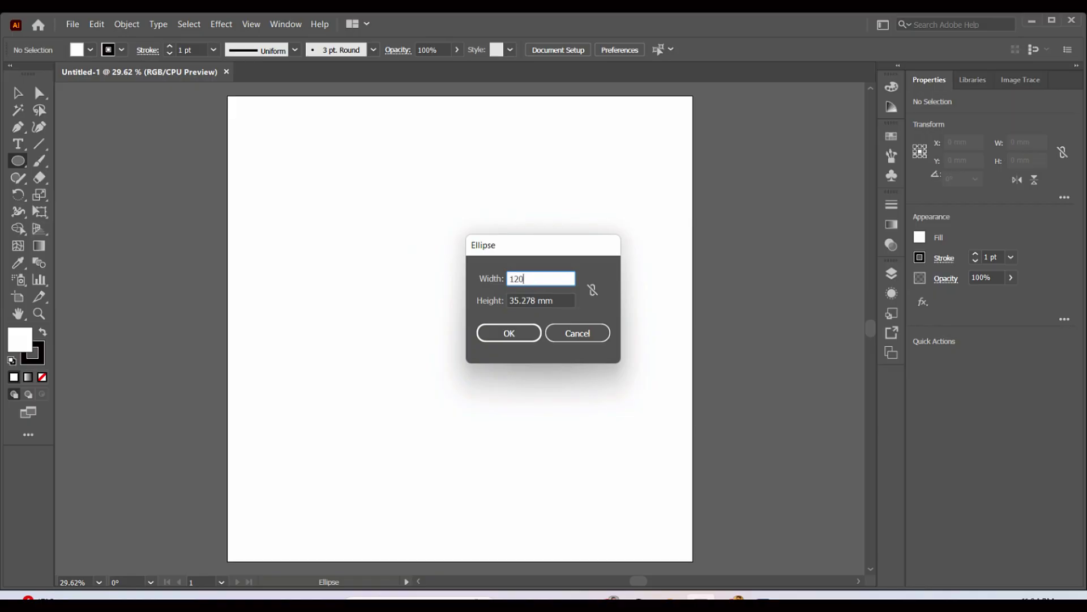
{"action": "key", "text": "Tab"}
{"action": "type", "text": "120"}
{"action": "key", "text": "Return"}
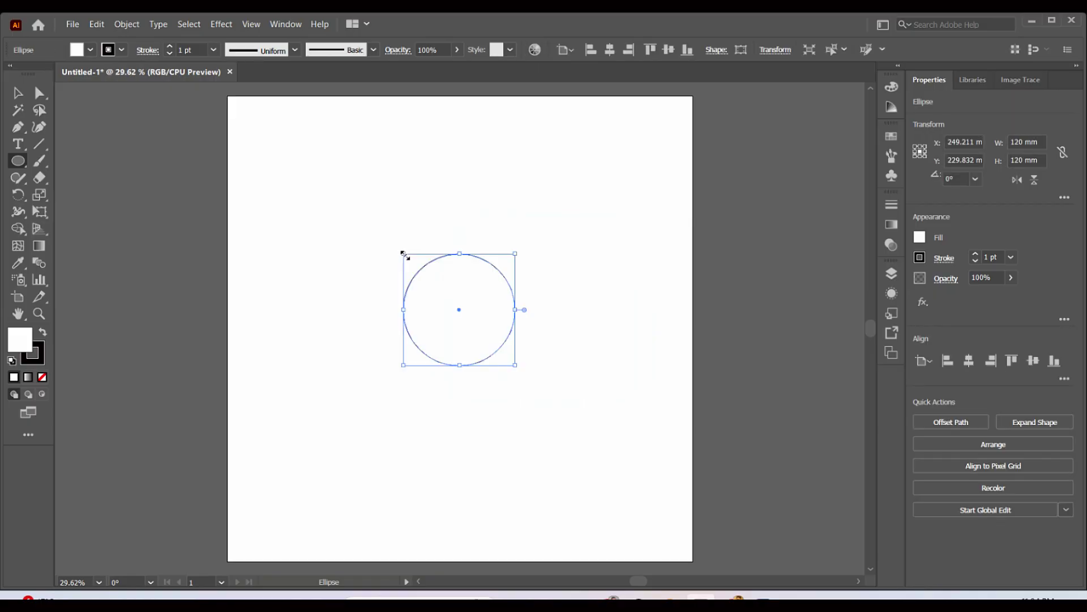
{"action": "left_click", "coordinate": [595, 270]}
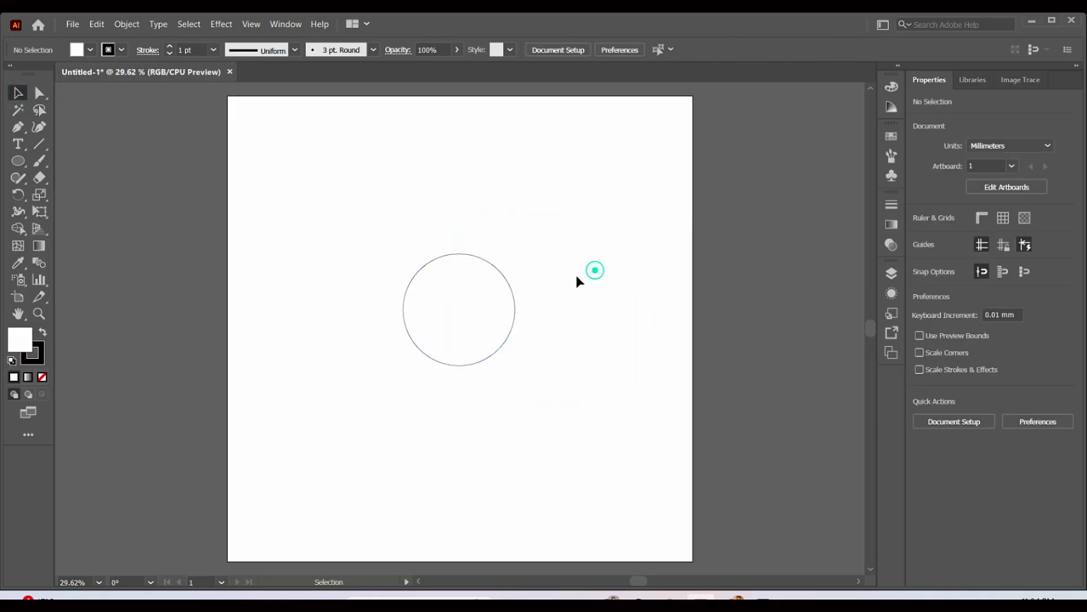
Move the 120 mm circle toward the left side of the artboard.
{"action": "left_click", "coordinate": [504, 352]}
{"action": "key", "text": "ctrl+equal"}
{"action": "key", "text": "ctrl+equal"}
{"action": "key", "text": "ctrl+equal"}
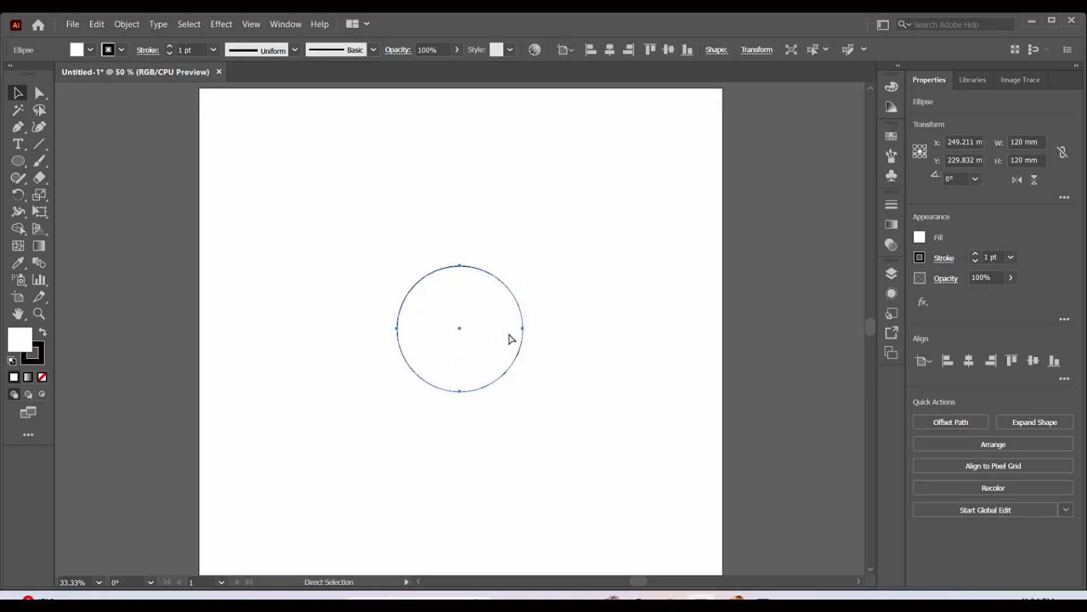
{"action": "left_click_drag", "start_coordinate": [462, 335], "coordinate": [288, 336]}
{"action": "left_click", "coordinate": [517, 324]}
Duplicate the 120 mm circle to its right and set the copy's width and height to 20 mm proportionally.
{"action": "left_click", "coordinate": [324, 213]}
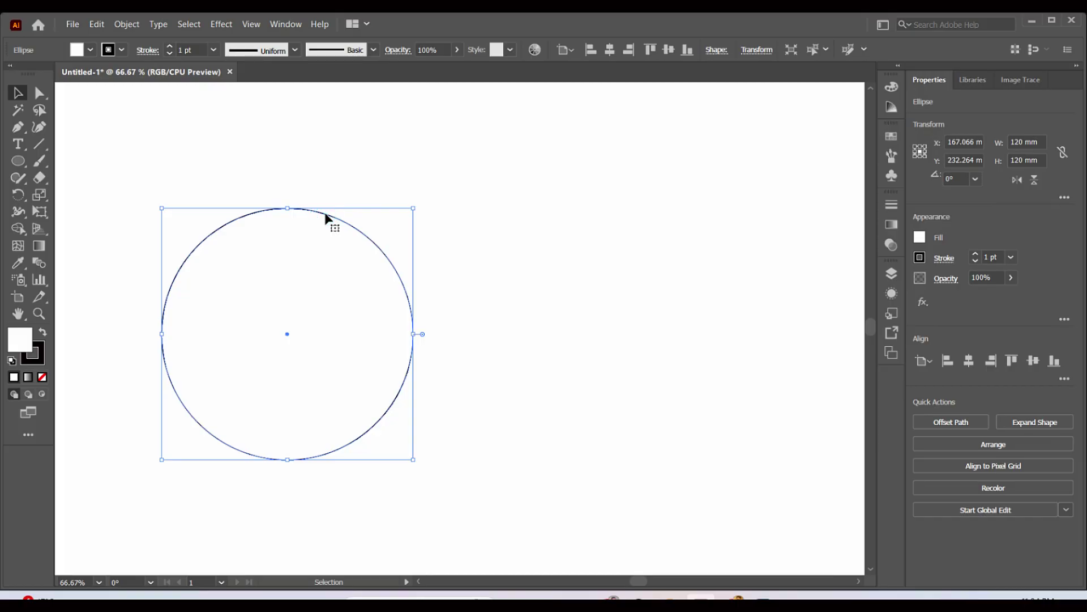
{"action": "left_click_drag", "start_coordinate": [410, 368], "coordinate": [709, 368]}
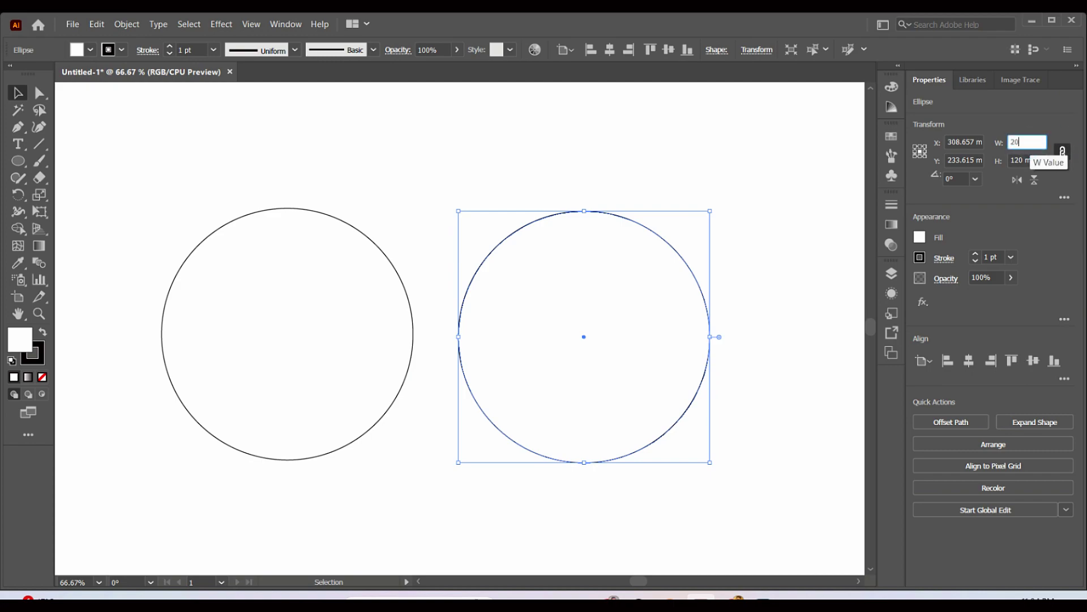
{"action": "key", "text": "Return"}
{"action": "left_click", "coordinate": [698, 368]}
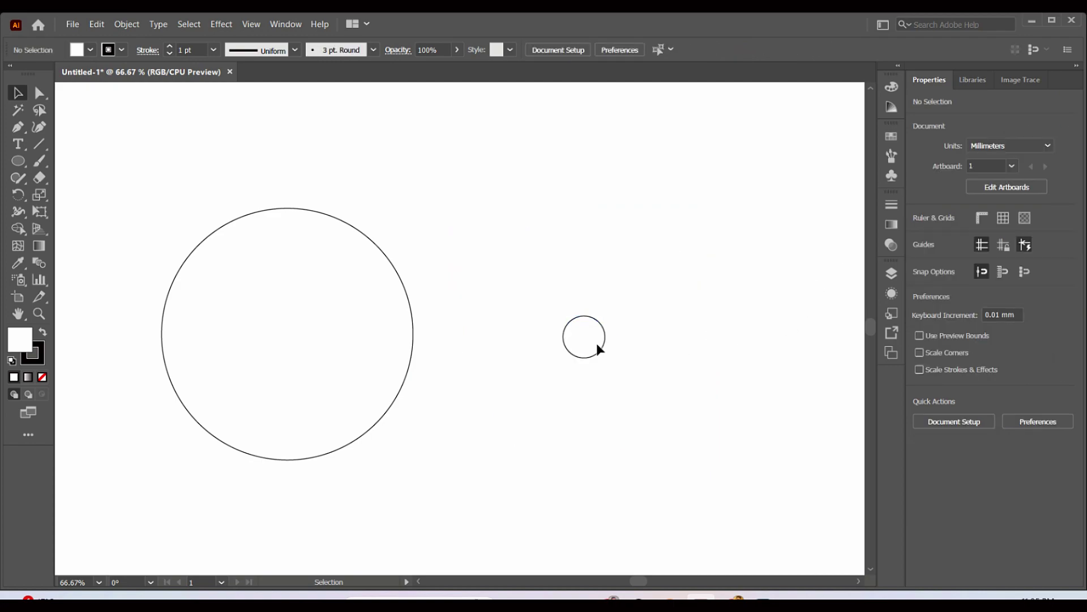
Move the 20 mm circle to the upper right of the large circle and add a 10 mm copy beside it.
{"action": "left_click_drag", "start_coordinate": [306, 179], "coordinate": [305, 179]}
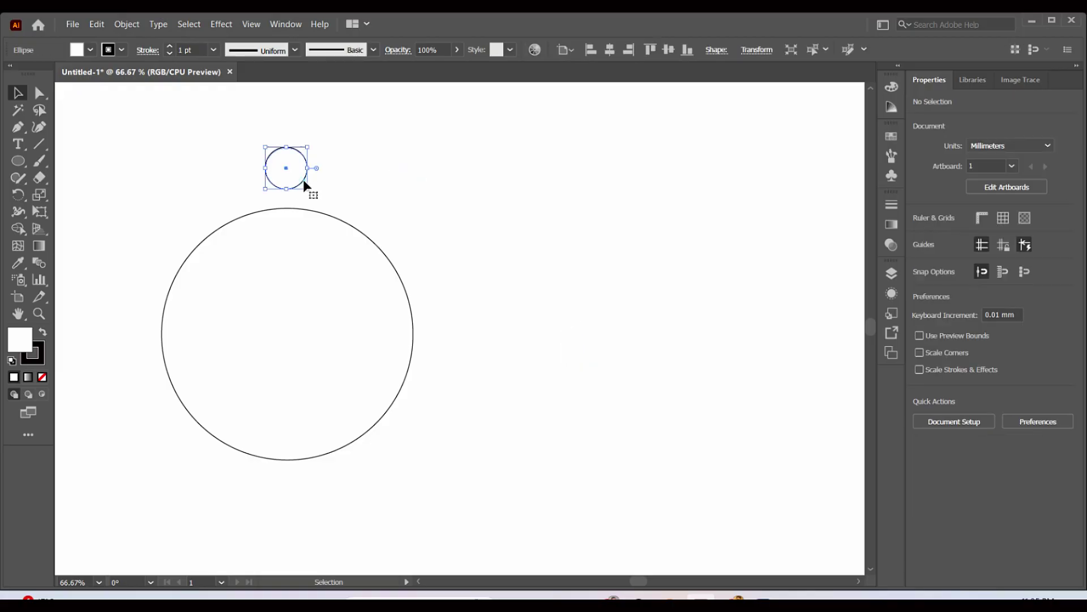
{"action": "left_click", "coordinate": [416, 206]}
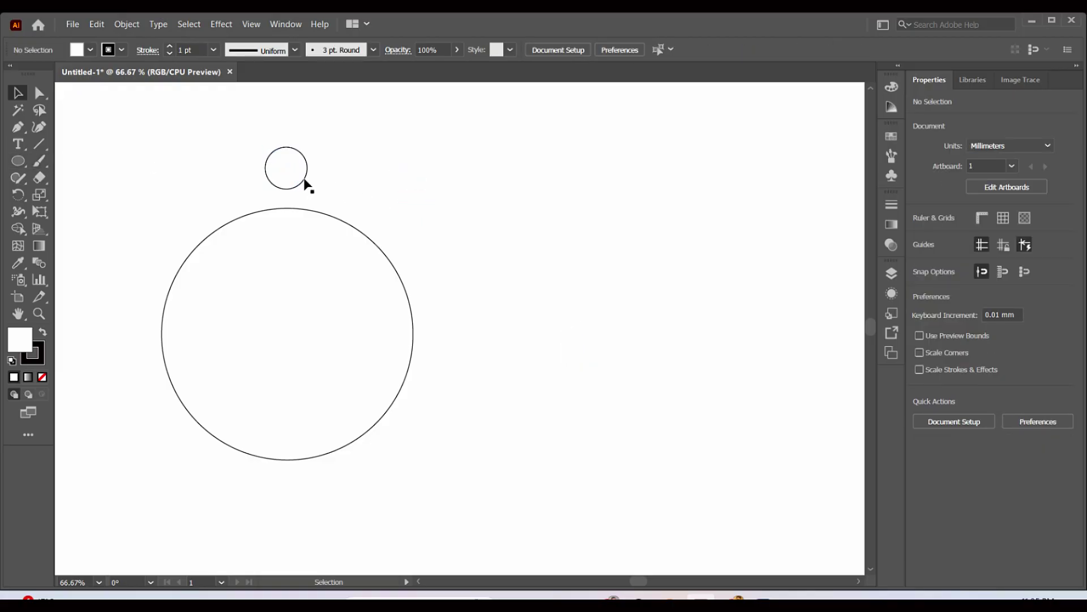
{"action": "left_click", "coordinate": [626, 230]}
{"action": "left_click_drag", "start_coordinate": [611, 217], "coordinate": [678, 234]}
{"action": "left_click", "coordinate": [610, 218]}
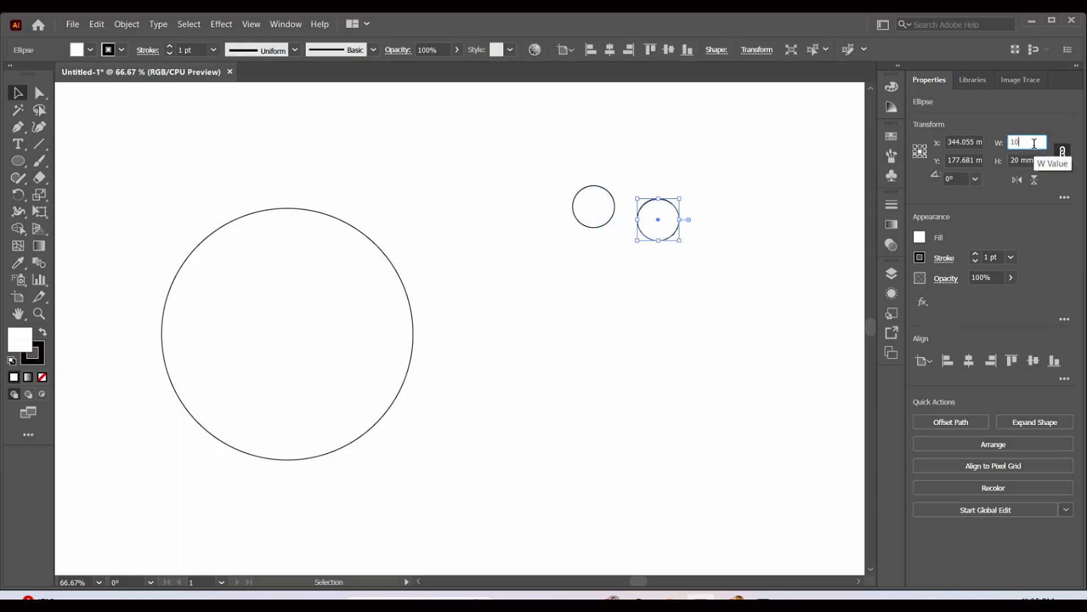
{"action": "left_click", "coordinate": [674, 227]}
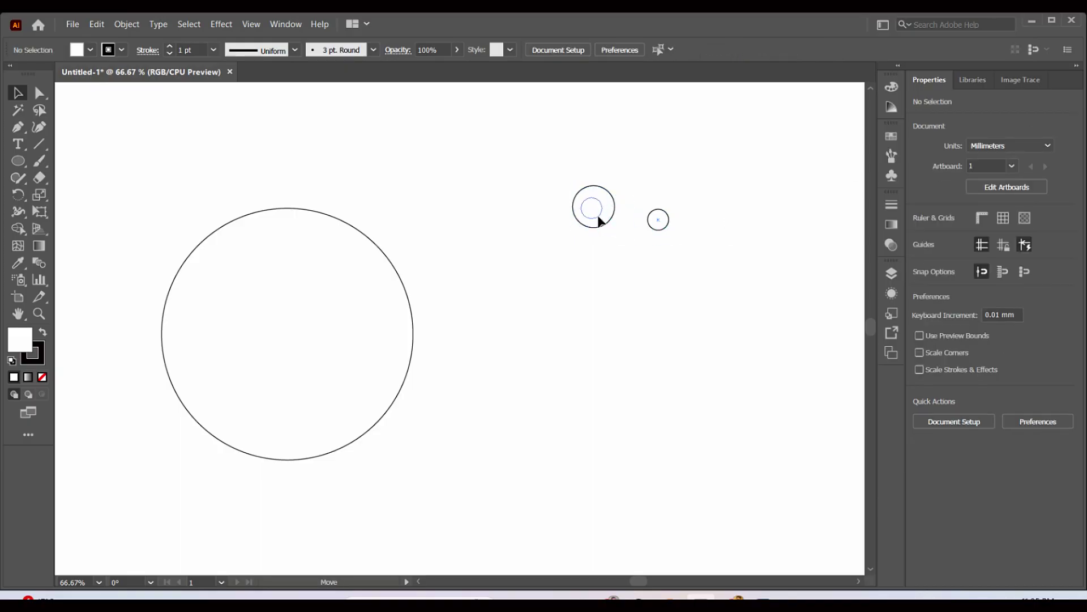
Place the 10 mm circle inside the 20 mm circle and align both on their horizontal and vertical centres.
{"action": "left_click_drag", "start_coordinate": [597, 213], "coordinate": [597, 213]}
{"action": "left_click_drag", "start_coordinate": [547, 163], "coordinate": [640, 229]}
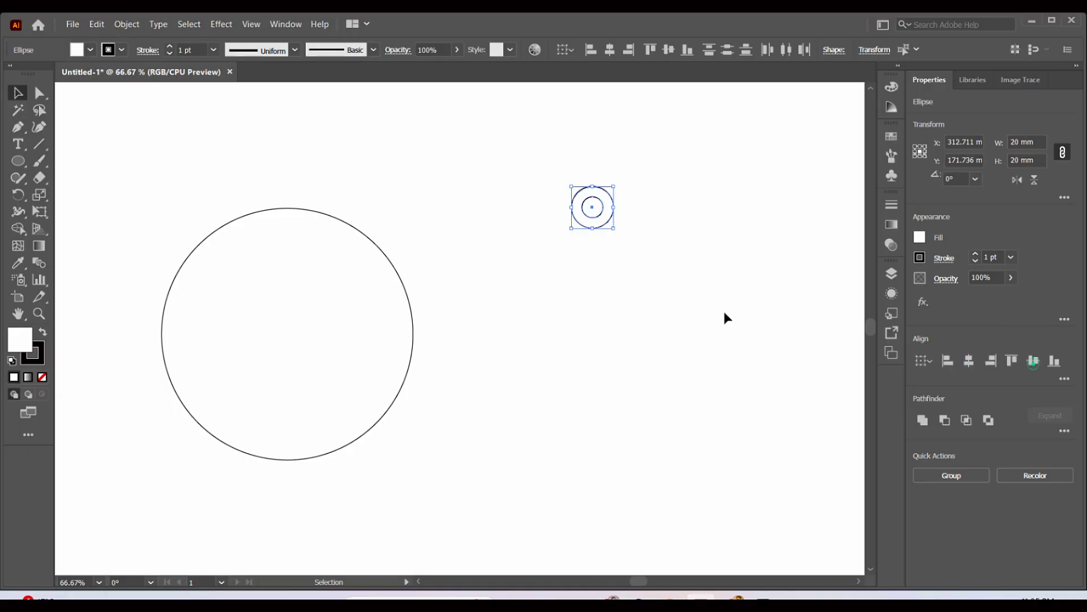
{"action": "left_click_drag", "start_coordinate": [670, 266], "coordinate": [539, 182]}
{"action": "left_click", "coordinate": [700, 294]}
Draw a rectangle about 31 x 12 mm across the lower edge of the 20 mm circle and fully round its corners.
{"action": "left_click_drag", "start_coordinate": [20, 162], "coordinate": [84, 180]}
{"action": "left_click_drag", "start_coordinate": [19, 163], "coordinate": [77, 166]}
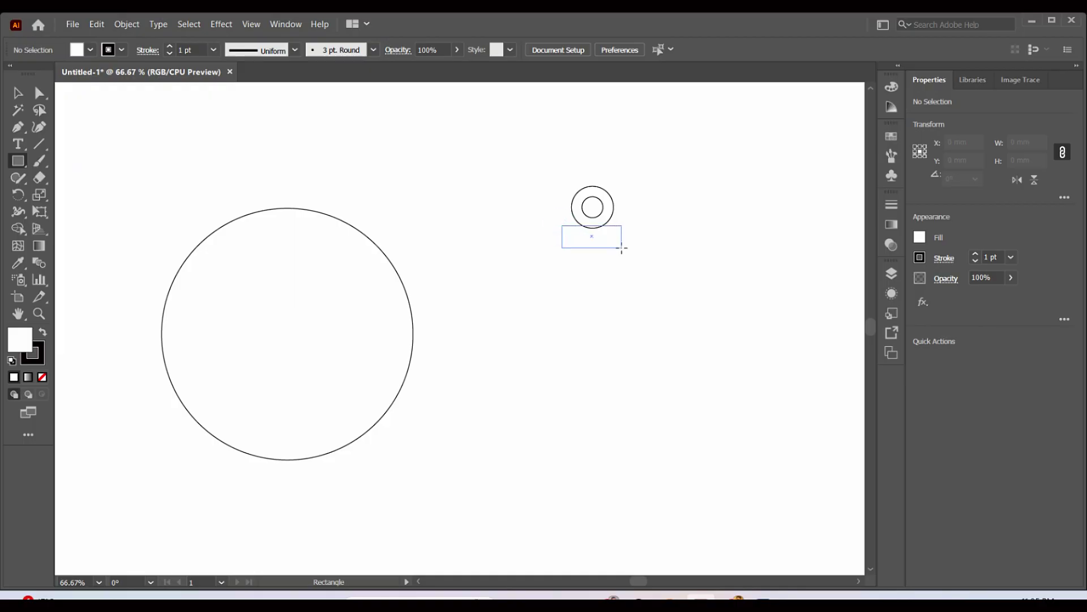
{"action": "left_click_drag", "start_coordinate": [628, 253], "coordinate": [627, 253]}
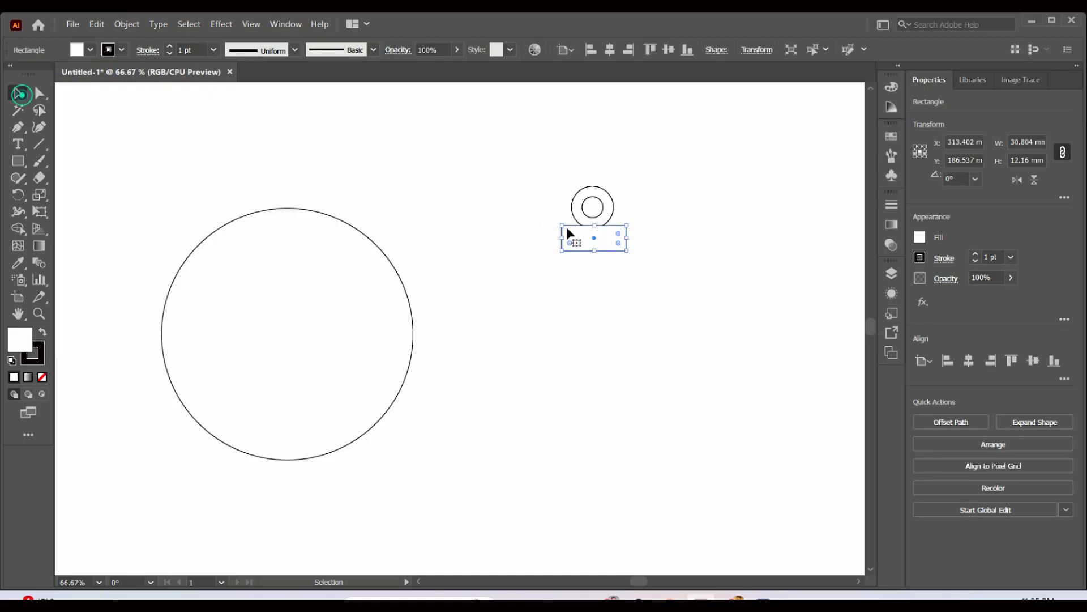
{"action": "left_click", "coordinate": [661, 252]}
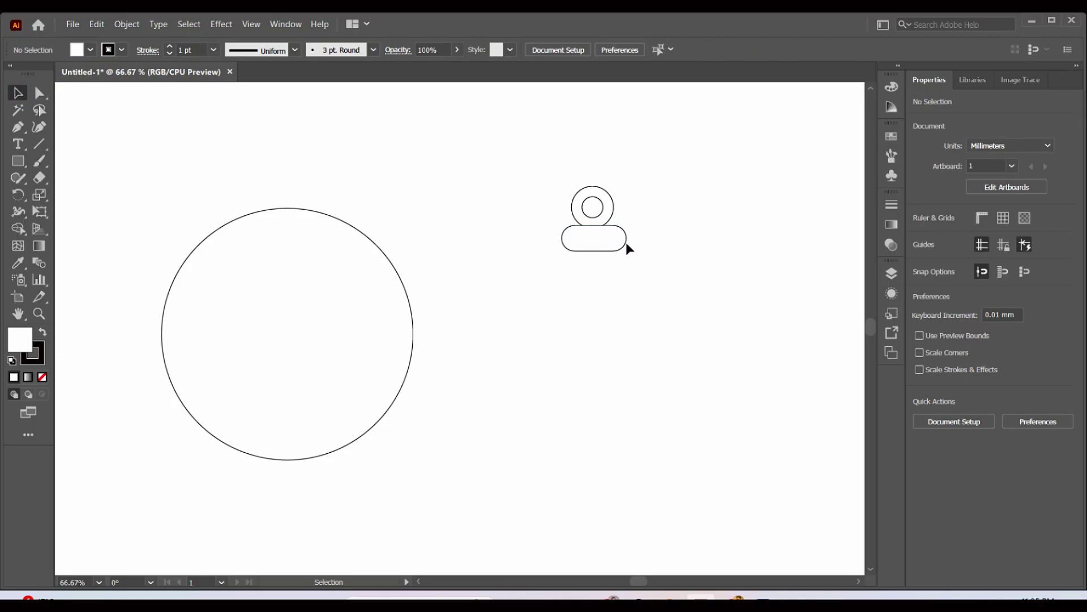
Narrow the rounded bar to about 22 mm, overlap it with the 20 mm circle's bottom and align them to horizontal centre.
{"action": "left_click", "coordinate": [625, 242]}
{"action": "left_click_drag", "start_coordinate": [627, 240], "coordinate": [573, 208]}
{"action": "left_click", "coordinate": [623, 258]}
{"action": "left_click", "coordinate": [596, 251]}
{"action": "left_click", "coordinate": [665, 258]}
{"action": "left_click", "coordinate": [601, 232]}
{"action": "left_click", "coordinate": [653, 250]}
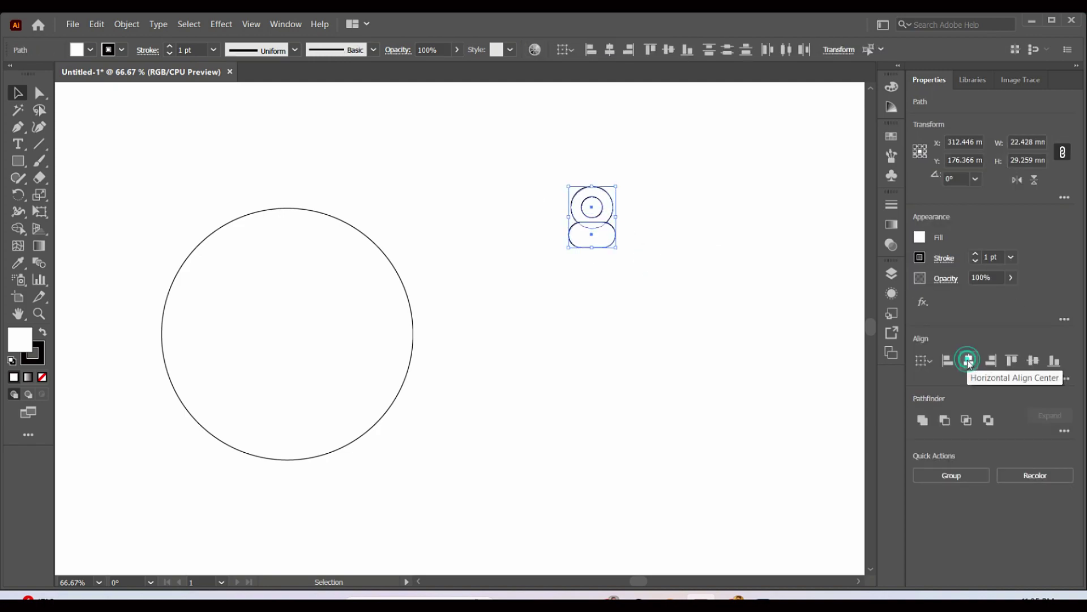
{"action": "left_click", "coordinate": [661, 304]}
Unite the 20 mm circle with the rounded bar and send the merged shape behind the 10 mm hole circle.
{"action": "left_click_drag", "start_coordinate": [610, 173], "coordinate": [589, 204]}
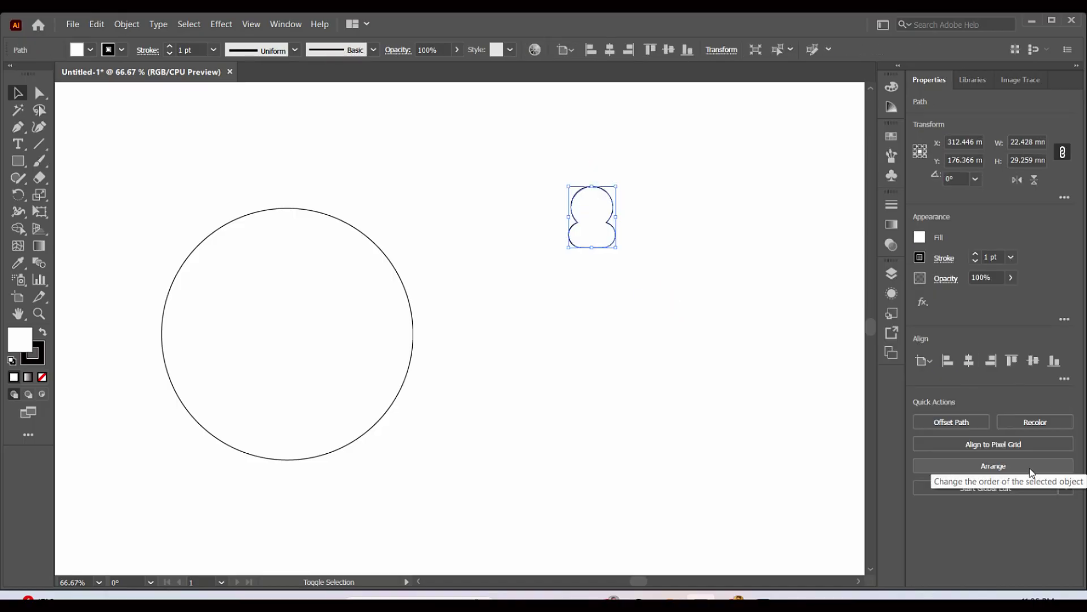
{"action": "left_click", "coordinate": [1030, 472]}
{"action": "left_click", "coordinate": [1019, 504]}
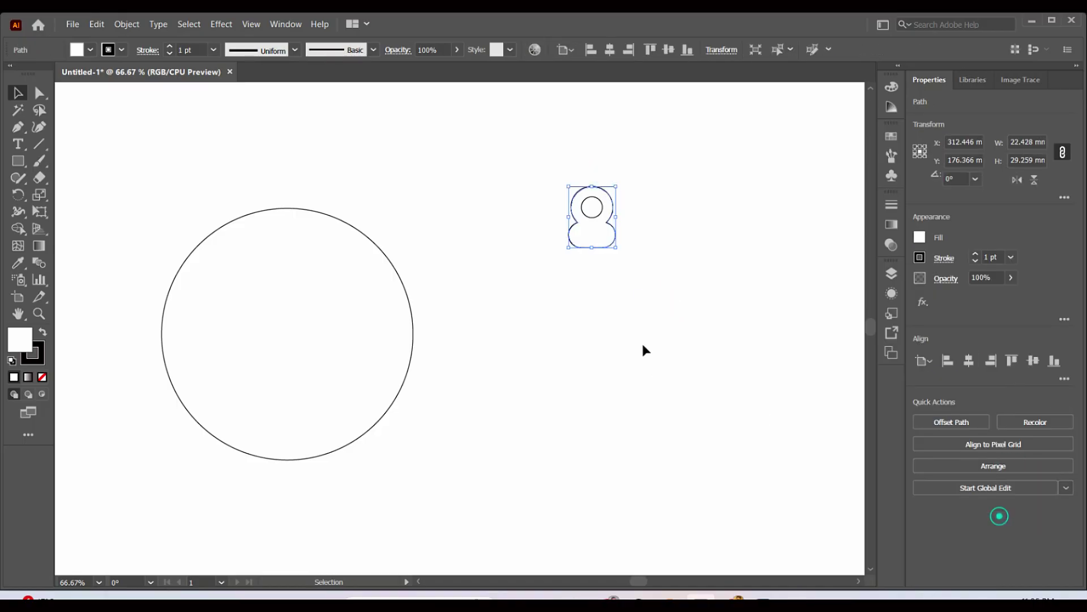
{"action": "left_click_drag", "start_coordinate": [670, 264], "coordinate": [525, 185]}
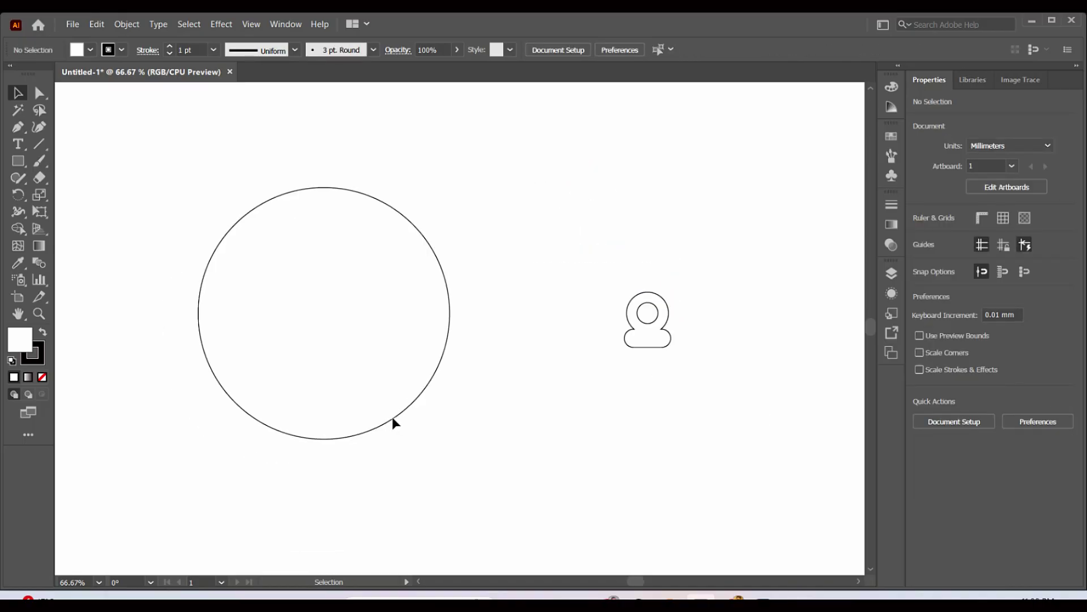
Duplicate the 120 mm circle to its right and set the copy's diameter to 100 mm.
{"action": "left_click", "coordinate": [387, 346]}
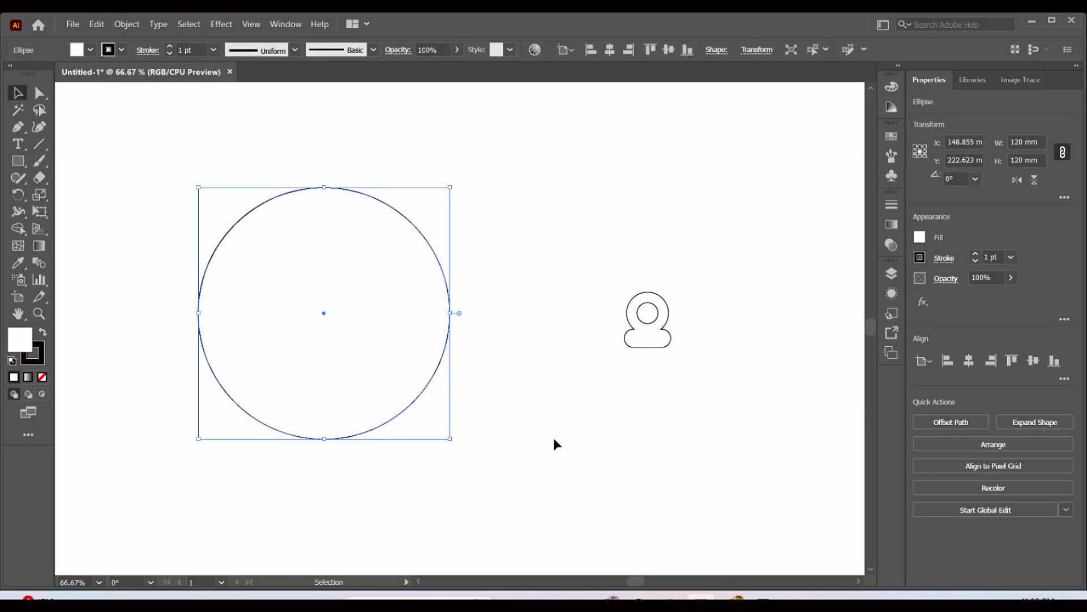
{"action": "left_click_drag", "start_coordinate": [406, 415], "coordinate": [590, 424]}
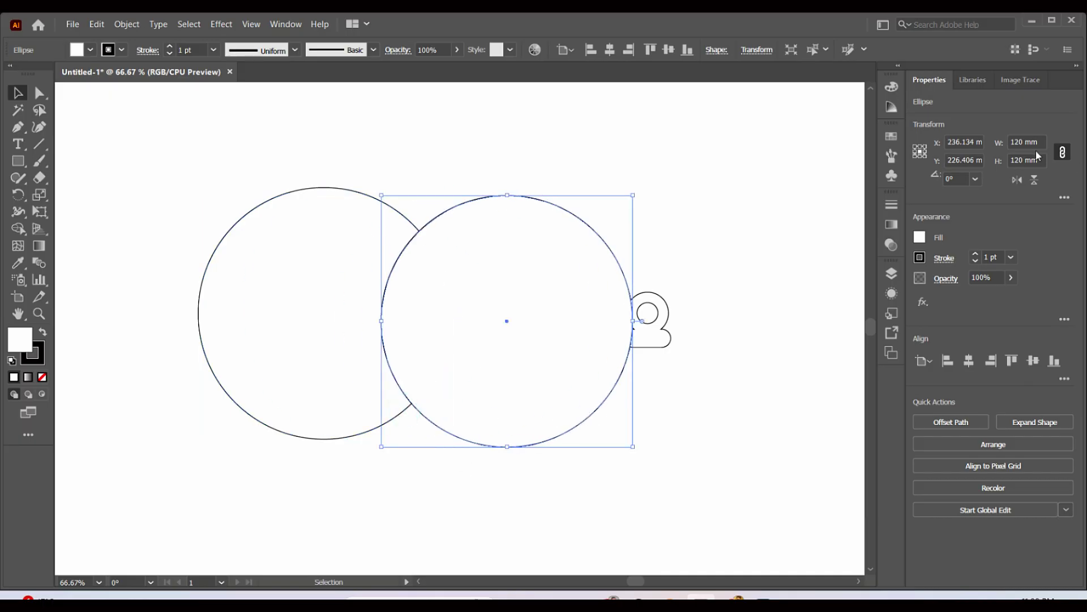
{"action": "type", "text": "100"}
{"action": "key", "text": "Return"}
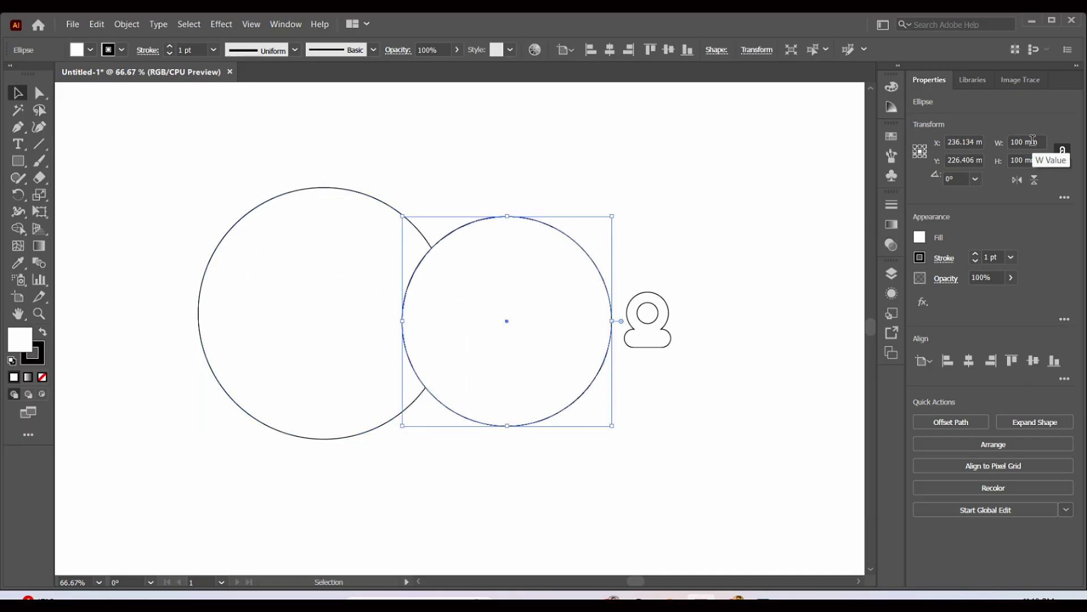
{"action": "left_click", "coordinate": [654, 450]}
Move the 100 mm circle inside the 120 mm circle and align both on their horizontal and vertical centres.
{"action": "left_click_drag", "start_coordinate": [580, 394], "coordinate": [397, 386]}
{"action": "left_click_drag", "start_coordinate": [469, 462], "coordinate": [168, 179]}
{"action": "left_click", "coordinate": [973, 363]}
{"action": "left_click", "coordinate": [1034, 362]}
Duplicate the pair of concentric circles to the lower right, near the hanger shape.
{"action": "left_click_drag", "start_coordinate": [497, 399], "coordinate": [629, 504]}
{"action": "left_click", "coordinate": [698, 511]}
{"action": "left_click_drag", "start_coordinate": [700, 510], "coordinate": [685, 498]}
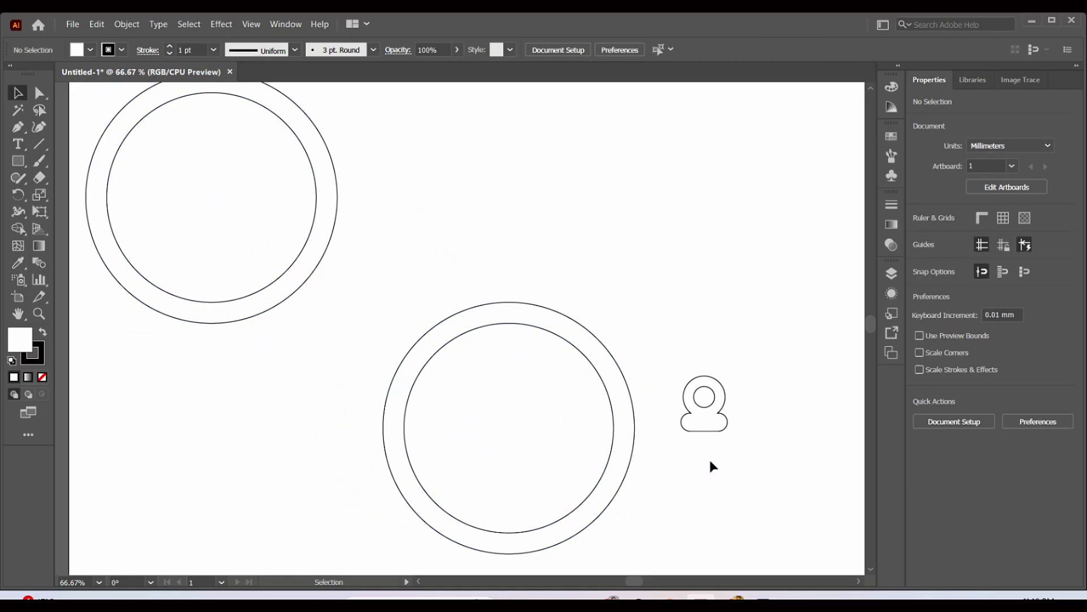
Place the hanger with its hole on top of the copied ring and align all parts to horizontal centre.
{"action": "left_click_drag", "start_coordinate": [668, 365], "coordinate": [668, 366]}
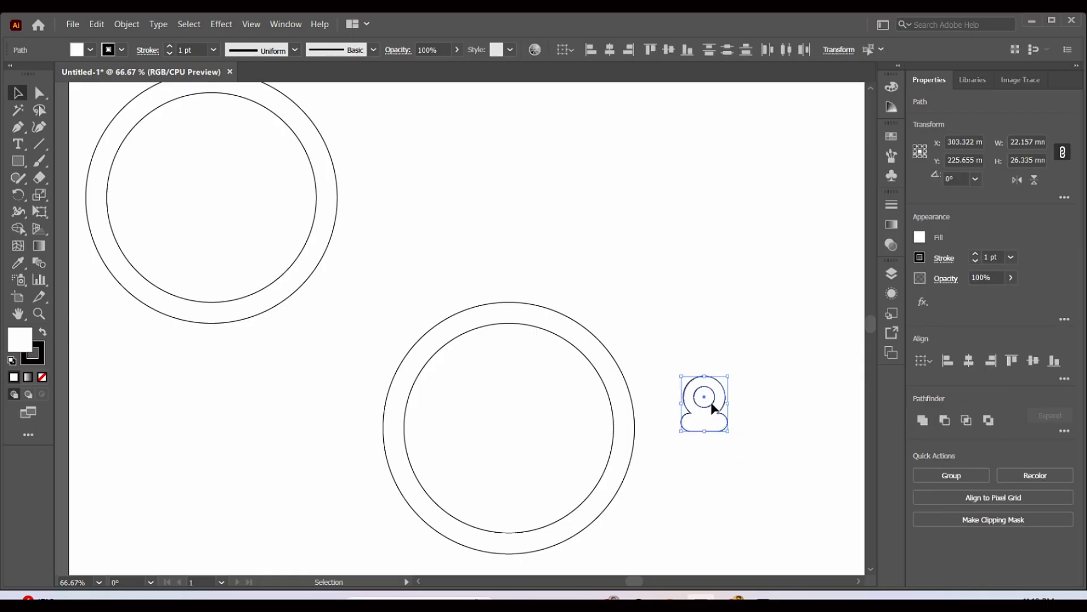
{"action": "left_click_drag", "start_coordinate": [517, 279], "coordinate": [516, 280]}
{"action": "left_click", "coordinate": [576, 282]}
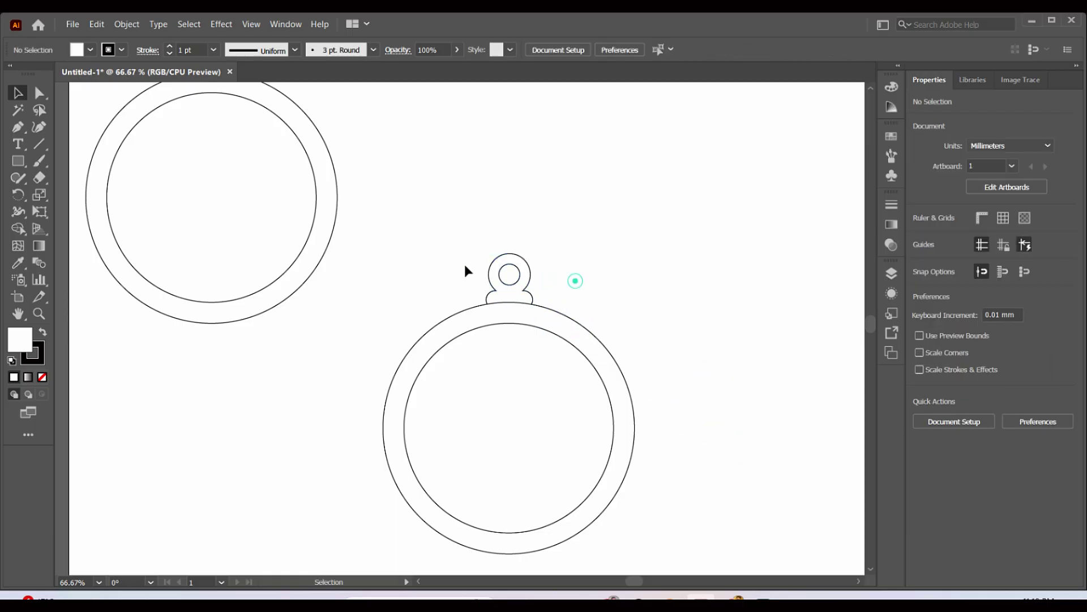
{"action": "left_click_drag", "start_coordinate": [440, 226], "coordinate": [581, 461]}
{"action": "left_click", "coordinate": [969, 361]}
{"action": "left_click", "coordinate": [731, 314]}
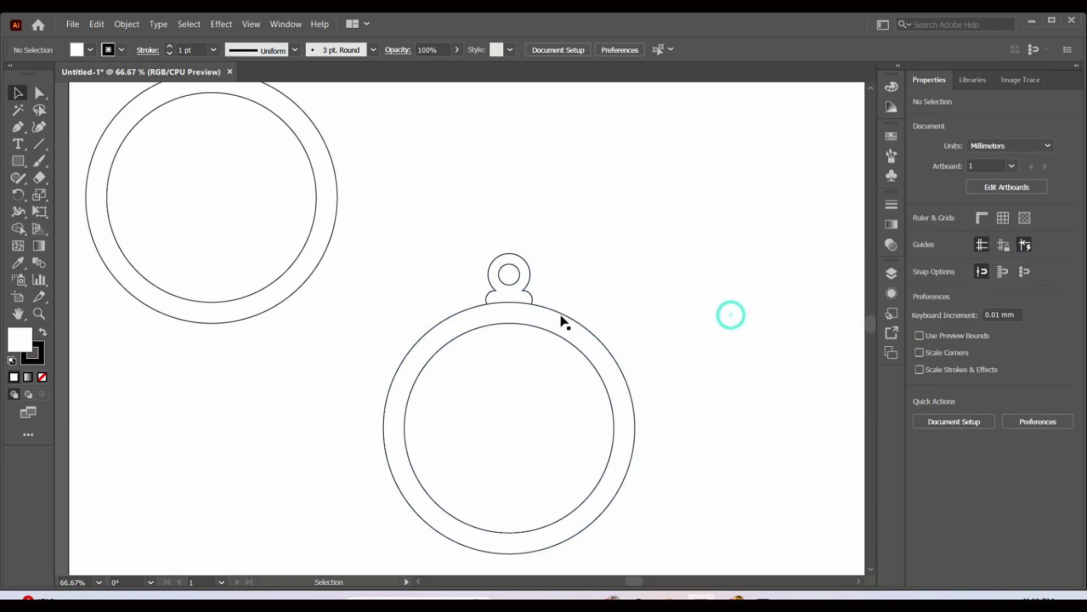
Unite the hanger outline with the 120 mm outer circle into a single ornament shape.
{"action": "left_click", "coordinate": [551, 313]}
{"action": "left_click", "coordinate": [528, 291], "text": "shift"}
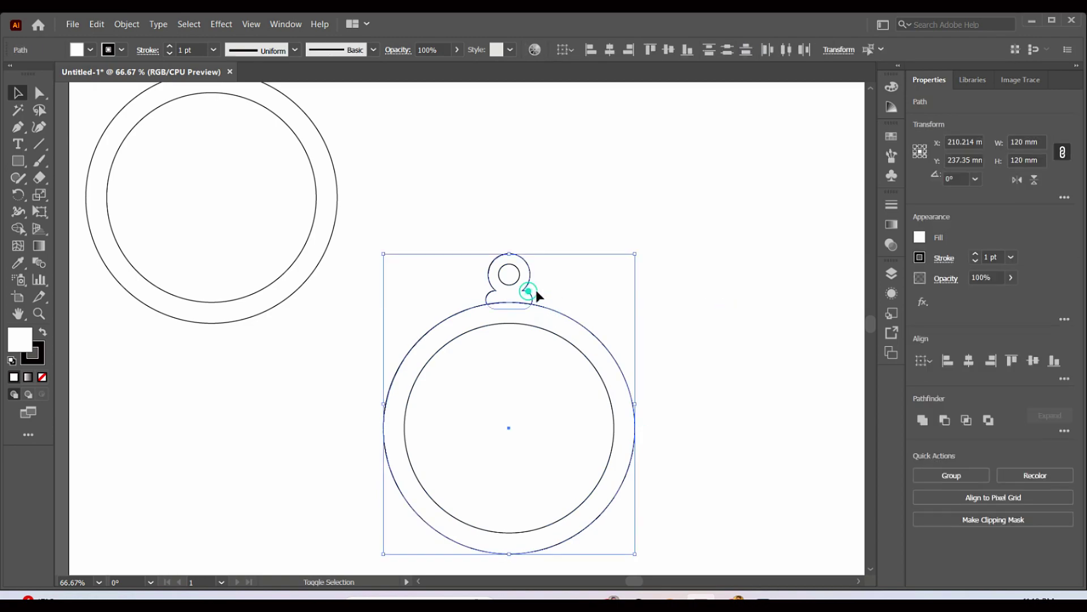
{"action": "left_click", "coordinate": [922, 421]}
{"action": "left_click", "coordinate": [748, 369]}
{"action": "left_click_drag", "start_coordinate": [748, 369], "coordinate": [570, 302]}
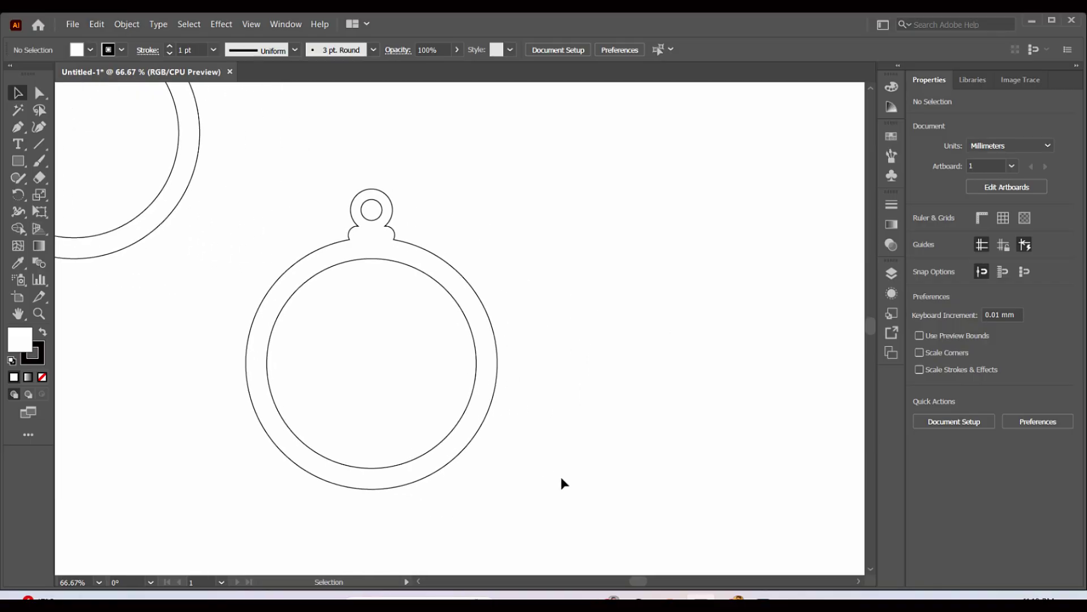
Duplicate the ornament to its right and delete the 100 mm inner circle from the copy.
{"action": "left_click_drag", "start_coordinate": [257, 201], "coordinate": [257, 201]}
{"action": "left_click_drag", "start_coordinate": [474, 430], "coordinate": [739, 438]}
{"action": "left_click", "coordinate": [749, 442]}
{"action": "left_click", "coordinate": [718, 431]}
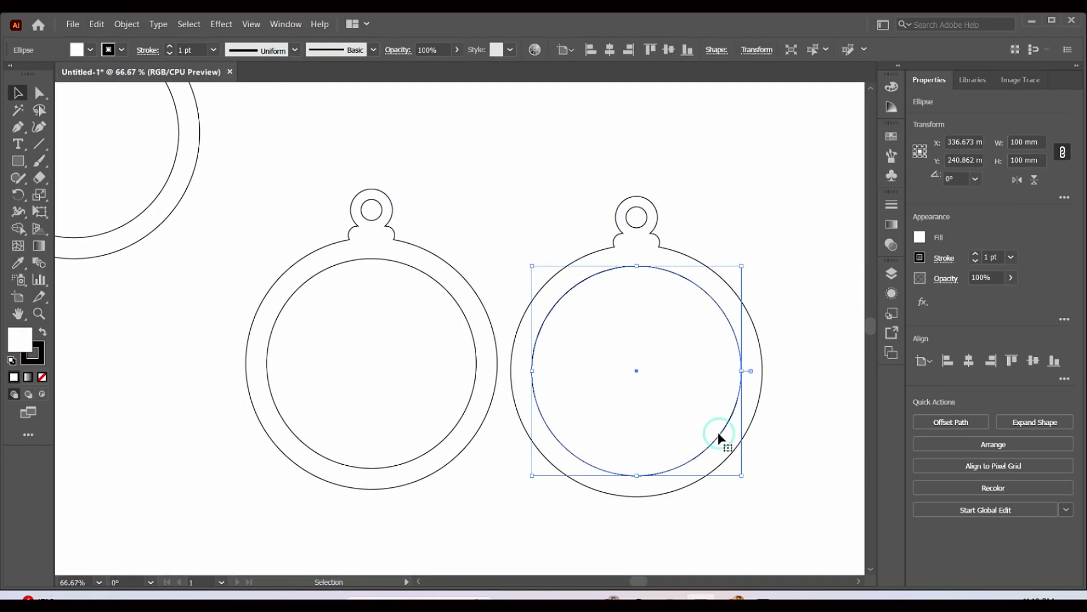
{"action": "key", "text": "Delete"}
Delete the spare pair of concentric circles at the artboard's upper left.
{"action": "left_click_drag", "start_coordinate": [486, 481], "coordinate": [361, 417]}
{"action": "left_click_drag", "start_coordinate": [251, 262], "coordinate": [410, 310]}
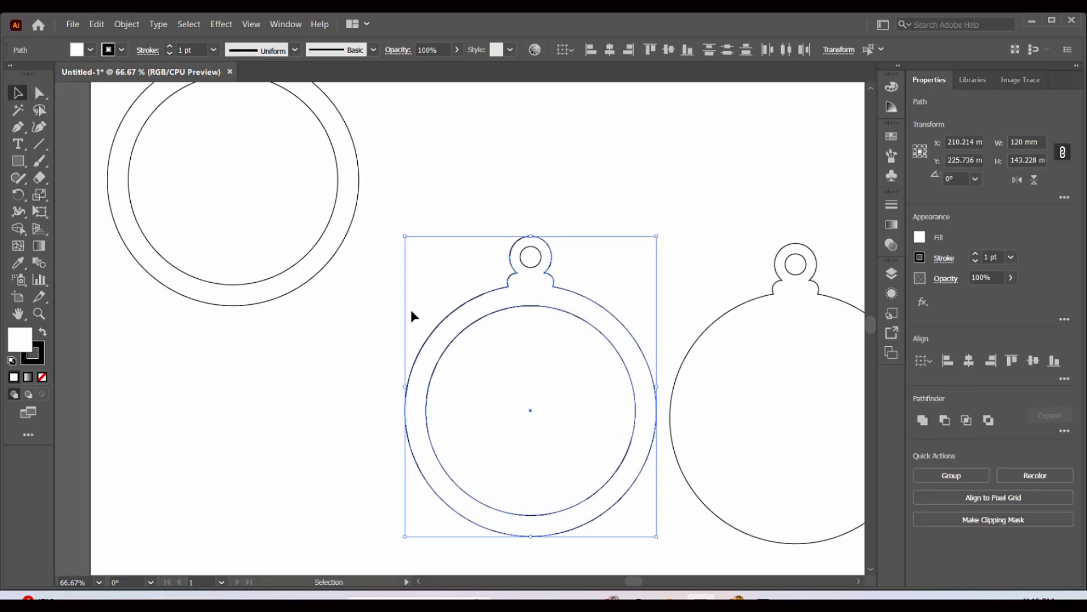
{"action": "left_click", "coordinate": [293, 238]}
{"action": "key", "text": "Delete"}
{"action": "scroll", "coordinate": [444, 274], "scroll_direction": "right", "scroll_amount": 2}
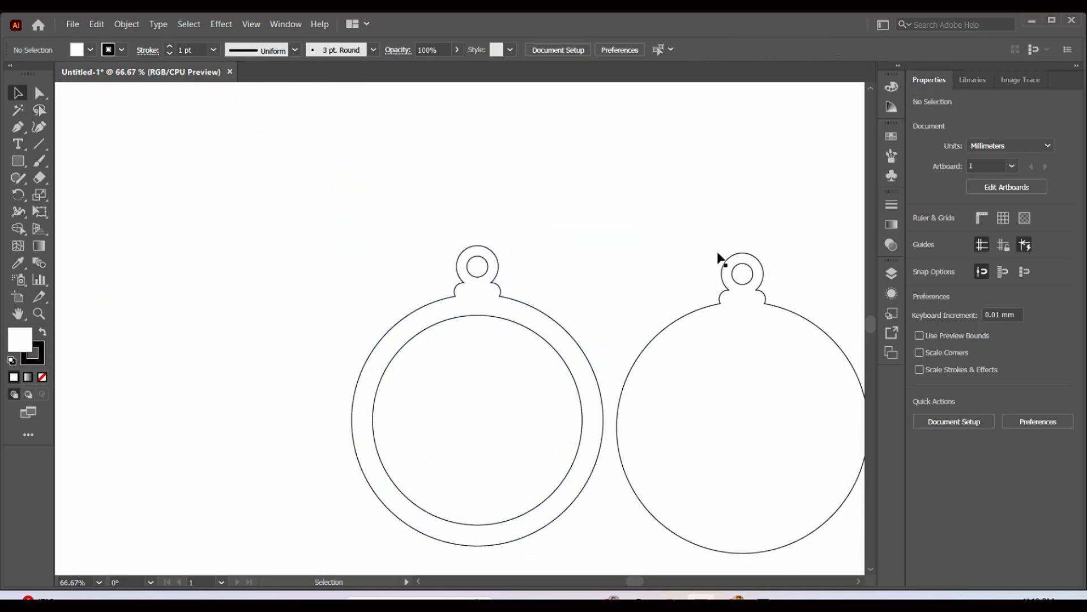
Rearrange the two ornaments so the plain one sits to the left of the one with the inner circle.
{"action": "left_click_drag", "start_coordinate": [689, 215], "coordinate": [247, 201]}
{"action": "left_click_drag", "start_coordinate": [498, 395], "coordinate": [543, 391]}
{"action": "scroll", "coordinate": [475, 459], "scroll_direction": "right", "scroll_amount": 4}
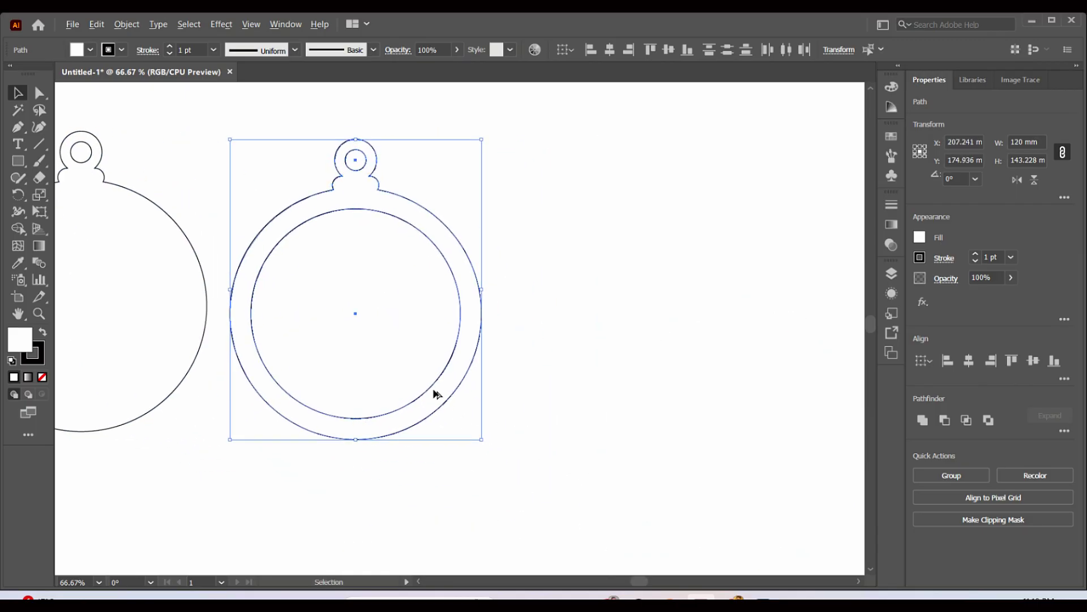
Duplicate the ornament with the inner circle once to its right and once more below the row.
{"action": "left_click_drag", "start_coordinate": [436, 394], "coordinate": [708, 391]}
{"action": "left_click_drag", "start_coordinate": [712, 444], "coordinate": [645, 535]}
{"action": "left_click", "coordinate": [765, 403]}
{"action": "left_click_drag", "start_coordinate": [597, 274], "coordinate": [616, 533]}
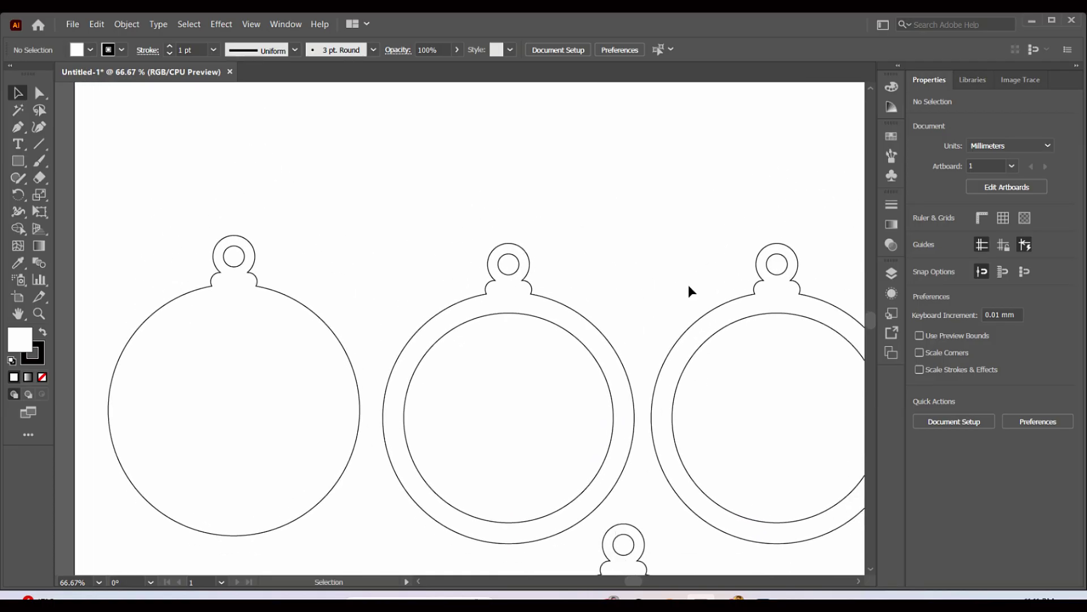
{"action": "scroll", "coordinate": [532, 260], "scroll_direction": "down", "scroll_amount": 2}
{"action": "scroll", "coordinate": [532, 261], "scroll_direction": "right", "scroll_amount": 3}
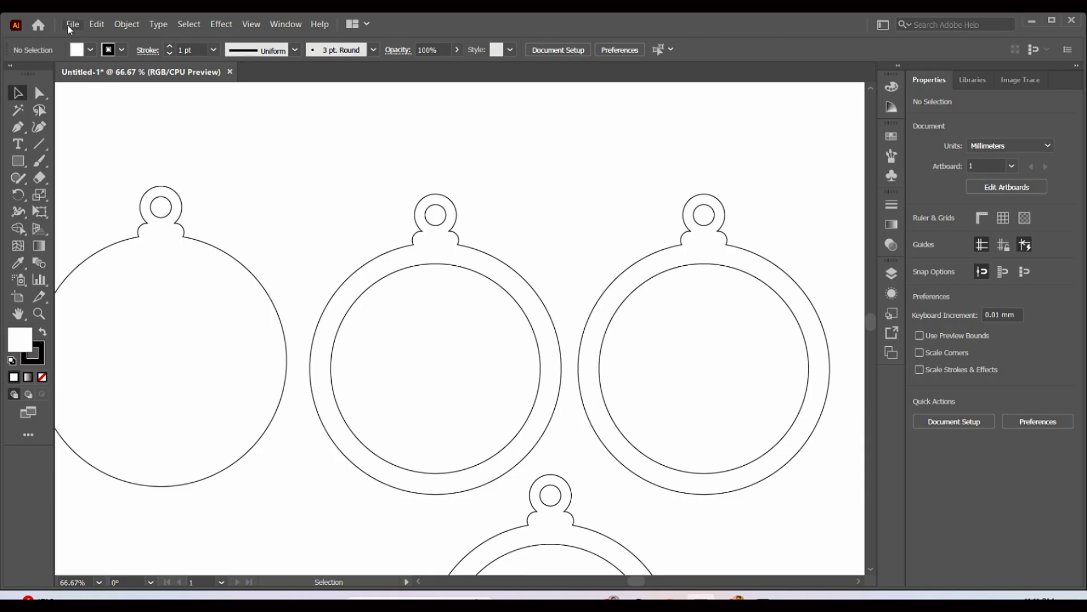
Switch to the "drop shape" design in Canva and search the graphics elements for "christmas tree".
{"action": "left_click", "coordinate": [72, 26]}
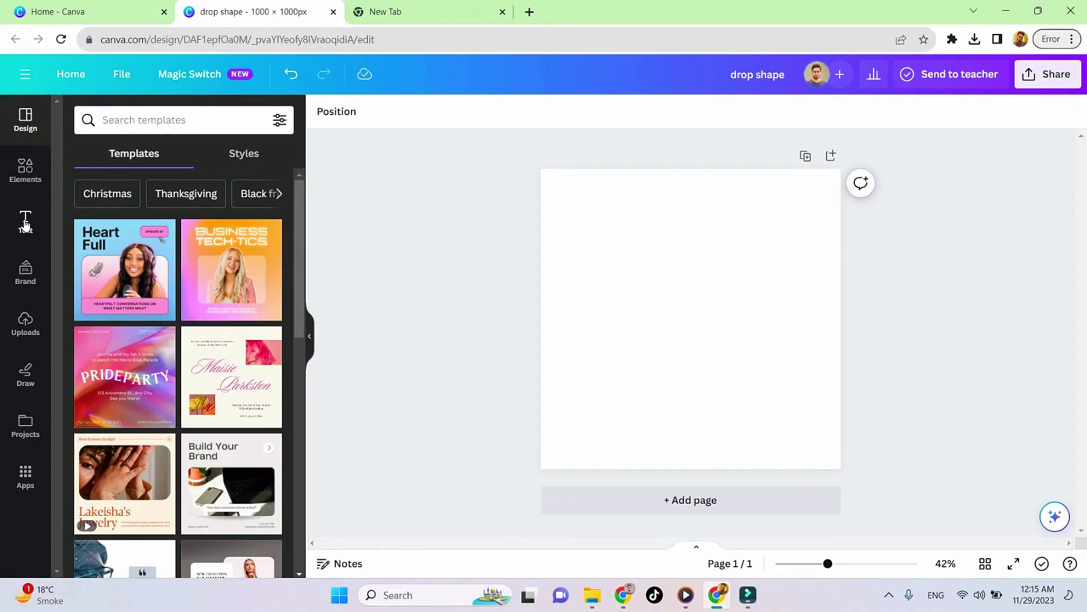
{"action": "left_click", "coordinate": [25, 168]}
{"action": "left_click", "coordinate": [189, 120]}
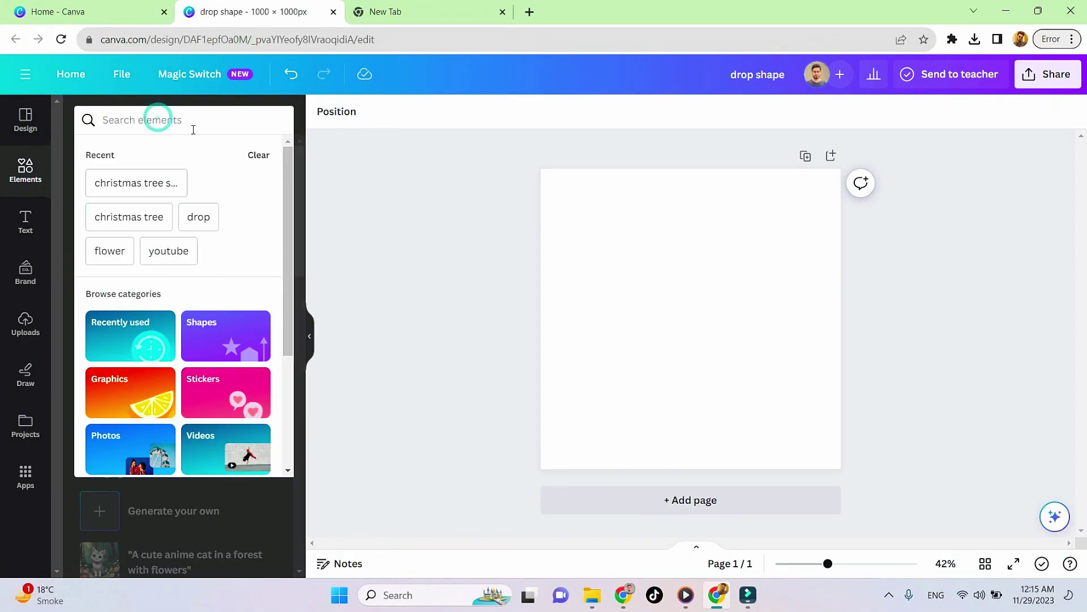
{"action": "type", "text": "christmas tree"}
{"action": "key", "text": "Return"}
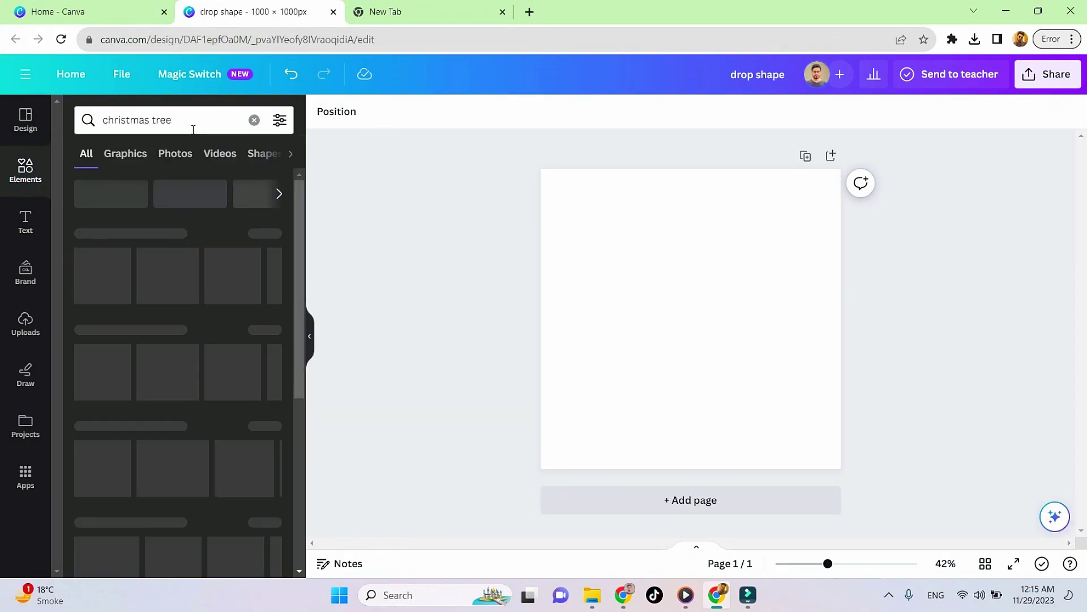
{"action": "left_click", "coordinate": [127, 154]}
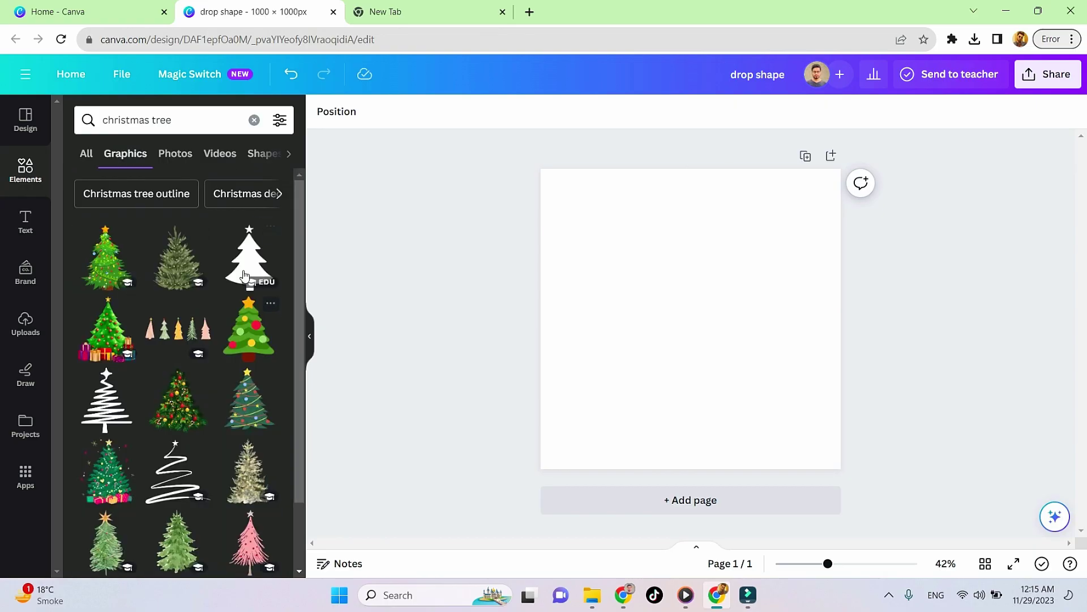
Insert the solid star-topped tree silhouette on page 1 and enlarge it to nearly fill the page.
{"action": "left_click", "coordinate": [248, 262]}
{"action": "left_click_drag", "start_coordinate": [681, 341], "coordinate": [645, 267]}
{"action": "left_click_drag", "start_coordinate": [698, 305], "coordinate": [764, 441]}
Add a second page and refine the graphics search to "christmas tree silhouette".
{"action": "left_click", "coordinate": [752, 500]}
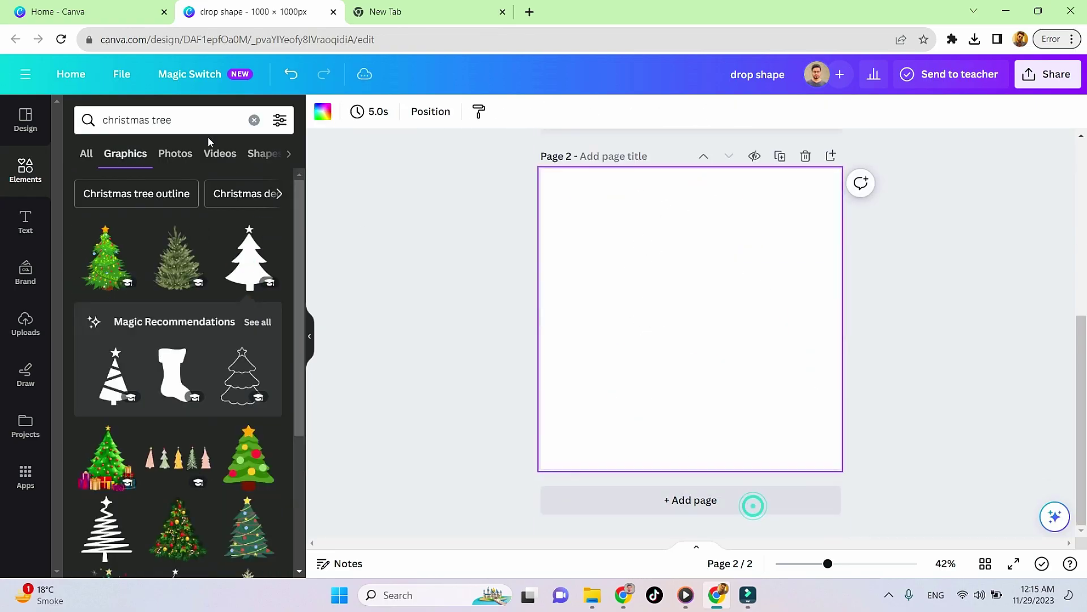
{"action": "left_click", "coordinate": [206, 120]}
{"action": "type", "text": "silhouette"}
{"action": "key", "text": "Return"}
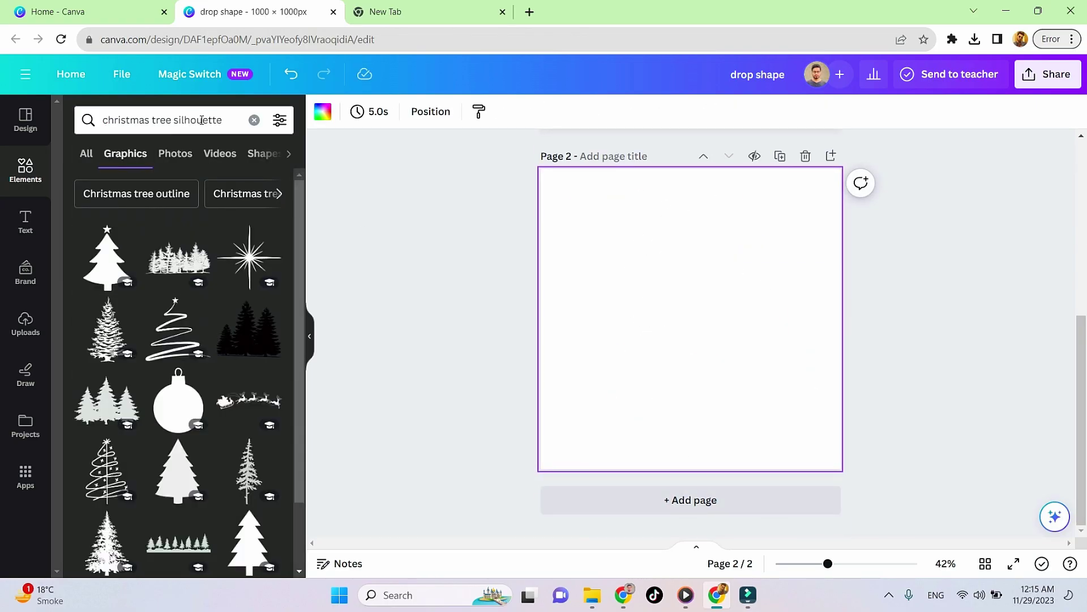
Insert a solid fir tree silhouette without a star on page 2 and enlarge it to nearly page height.
{"action": "scroll", "coordinate": [203, 365], "scroll_direction": "down", "scroll_amount": 3}
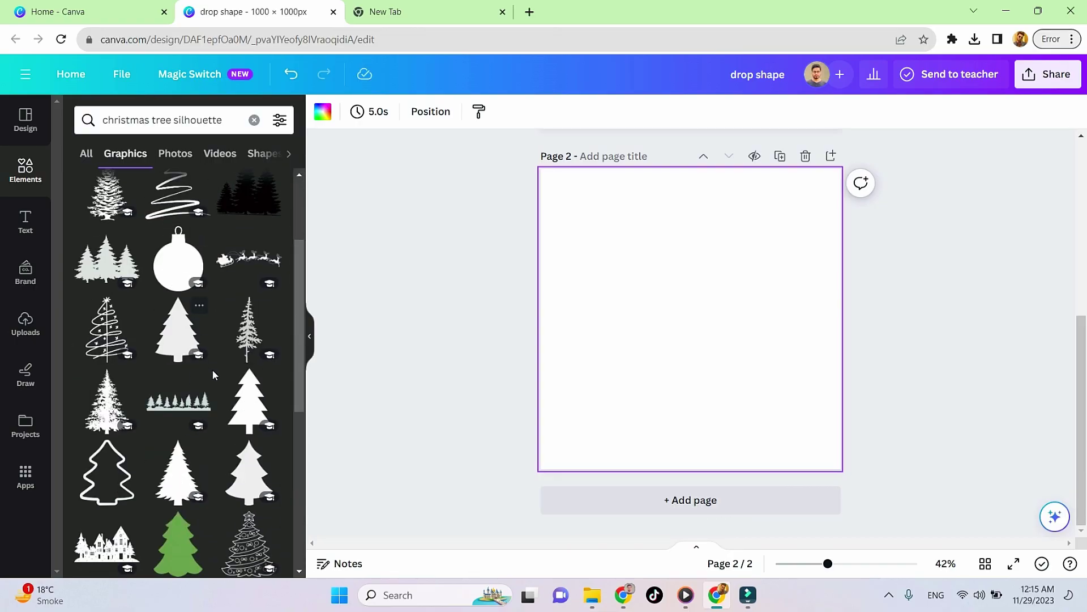
{"action": "scroll", "coordinate": [213, 376], "scroll_direction": "down", "scroll_amount": 4}
{"action": "left_click", "coordinate": [248, 330]}
{"action": "left_click_drag", "start_coordinate": [681, 341], "coordinate": [659, 267]}
{"action": "left_click_drag", "start_coordinate": [711, 302], "coordinate": [785, 457]}
Add page 3, insert the narrow jagged fir silhouette and enlarge it to about 553 x 885.
{"action": "left_click", "coordinate": [774, 502]}
{"action": "left_click", "coordinate": [107, 332]}
{"action": "left_click_drag", "start_coordinate": [689, 325], "coordinate": [643, 248]}
{"action": "left_click_drag", "start_coordinate": [678, 300], "coordinate": [782, 439]}
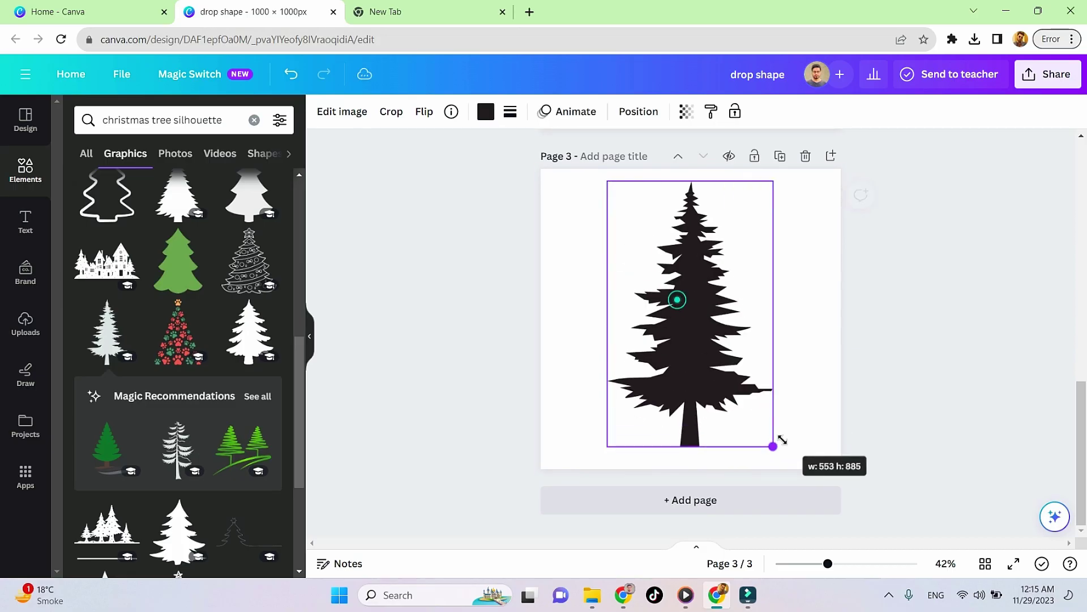
Add page 4, insert the grey star-topped tree silhouette and enlarge it to nearly fill the page.
{"action": "left_click", "coordinate": [755, 493]}
{"action": "scroll", "coordinate": [170, 362], "scroll_direction": "down", "scroll_amount": 5}
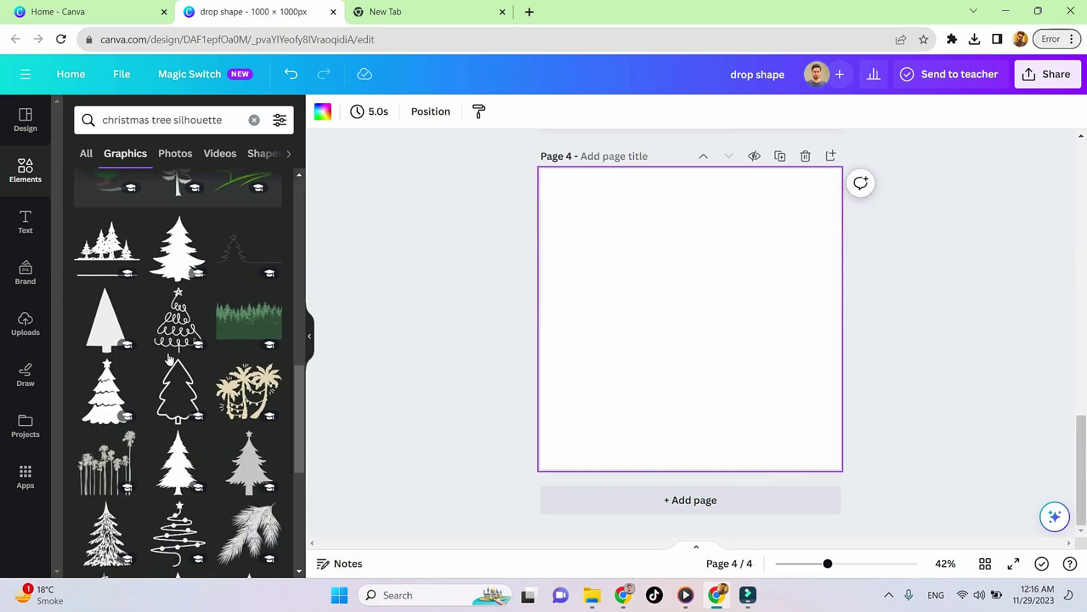
{"action": "scroll", "coordinate": [168, 358], "scroll_direction": "down", "scroll_amount": 3}
{"action": "left_click", "coordinate": [246, 308]}
{"action": "left_click_drag", "start_coordinate": [692, 318], "coordinate": [632, 244]}
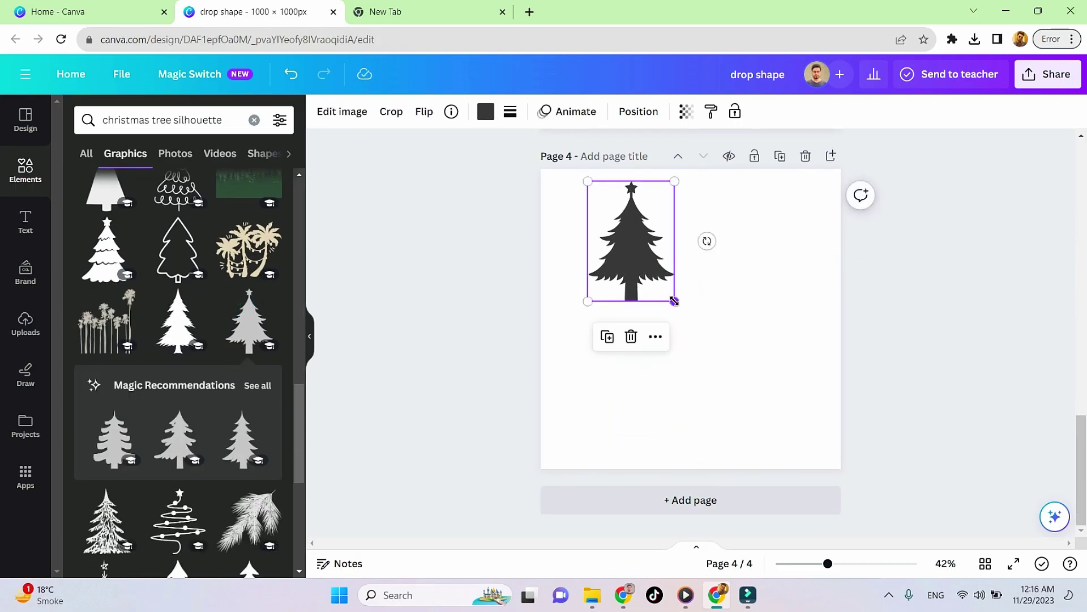
{"action": "left_click_drag", "start_coordinate": [674, 300], "coordinate": [781, 452]}
{"action": "left_click", "coordinate": [911, 374]}
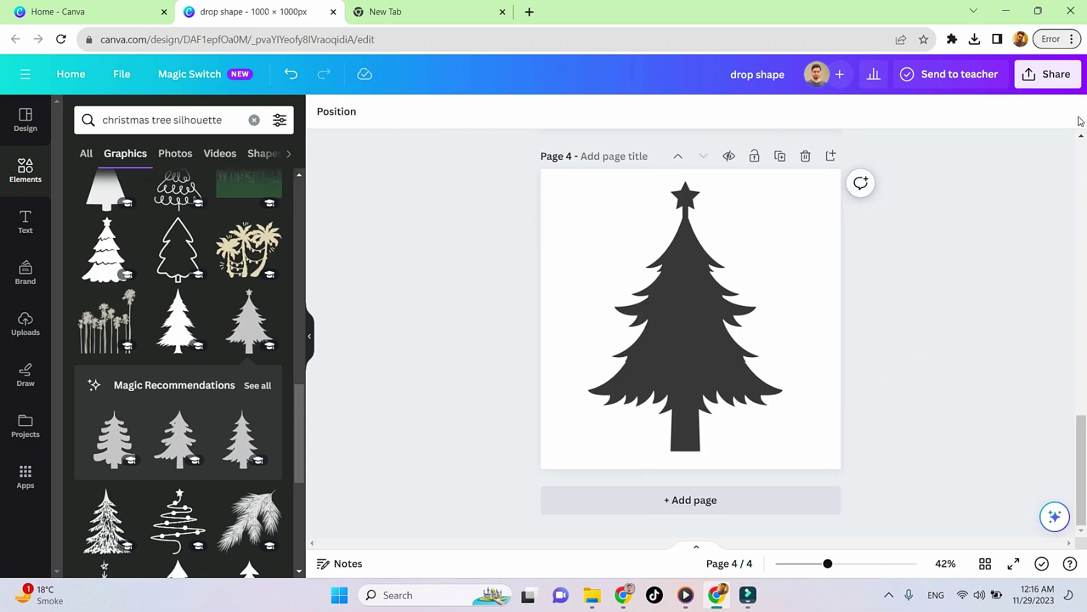
Try to download all four pages as PNG files with a transparent background.
{"action": "left_click", "coordinate": [1049, 80]}
{"action": "left_click", "coordinate": [865, 430]}
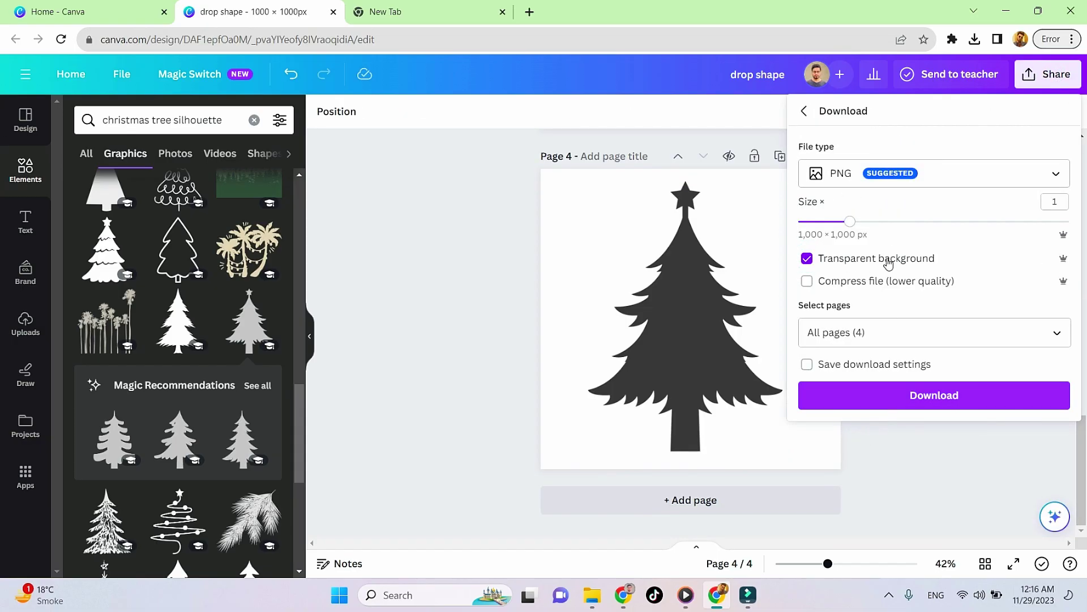
{"action": "left_click", "coordinate": [931, 397]}
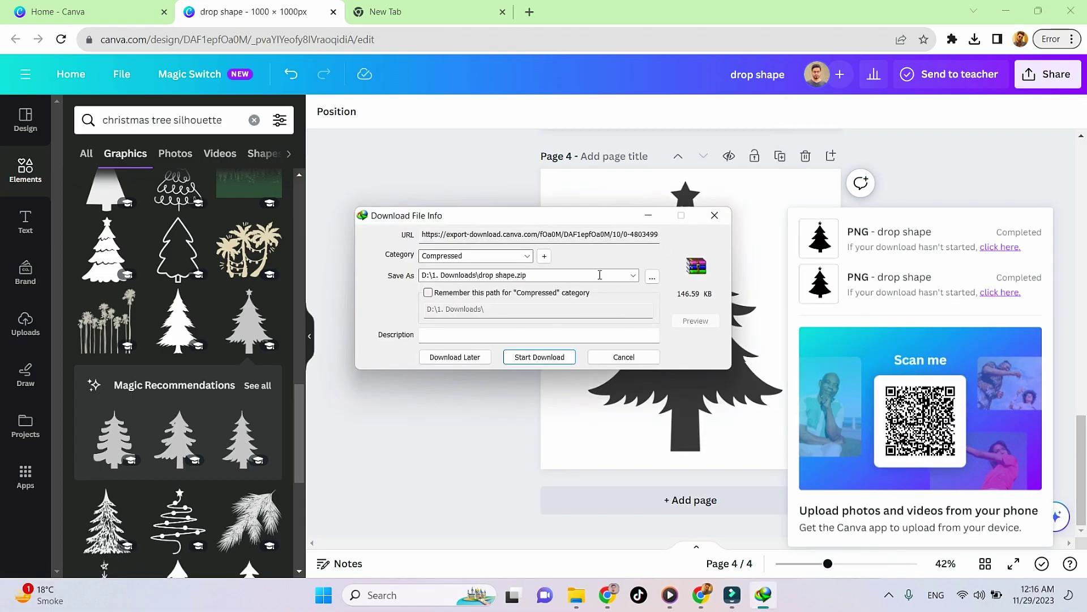
{"action": "left_click", "coordinate": [646, 358]}
{"action": "left_click", "coordinate": [1009, 165]}
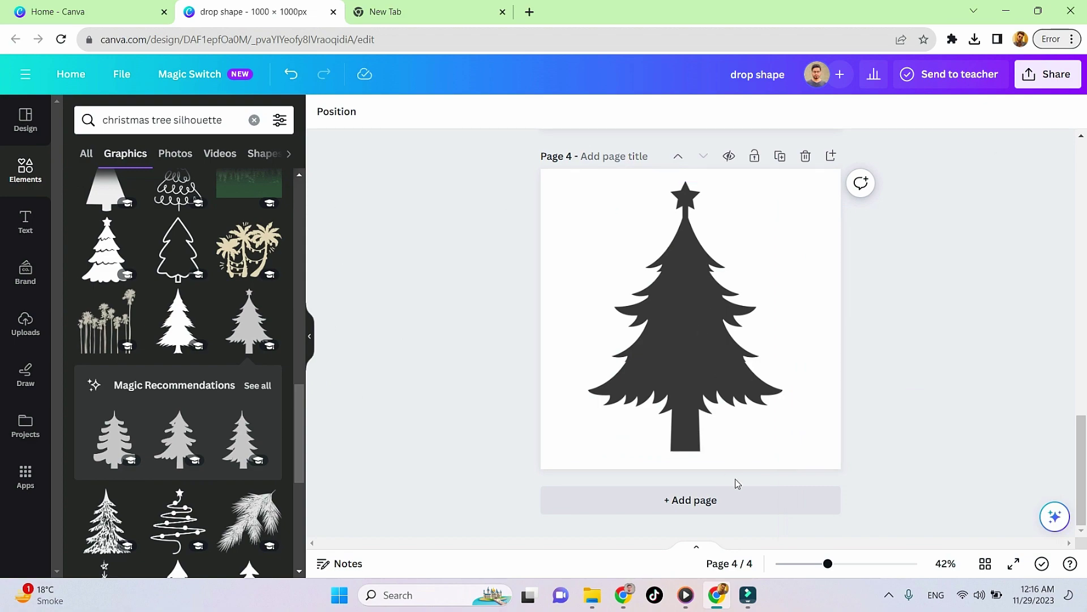
Add page 5 and search the graphics elements for "snowflake".
{"action": "left_click", "coordinate": [745, 502]}
{"action": "left_click", "coordinate": [255, 120]}
{"action": "type", "text": "snowflake"}
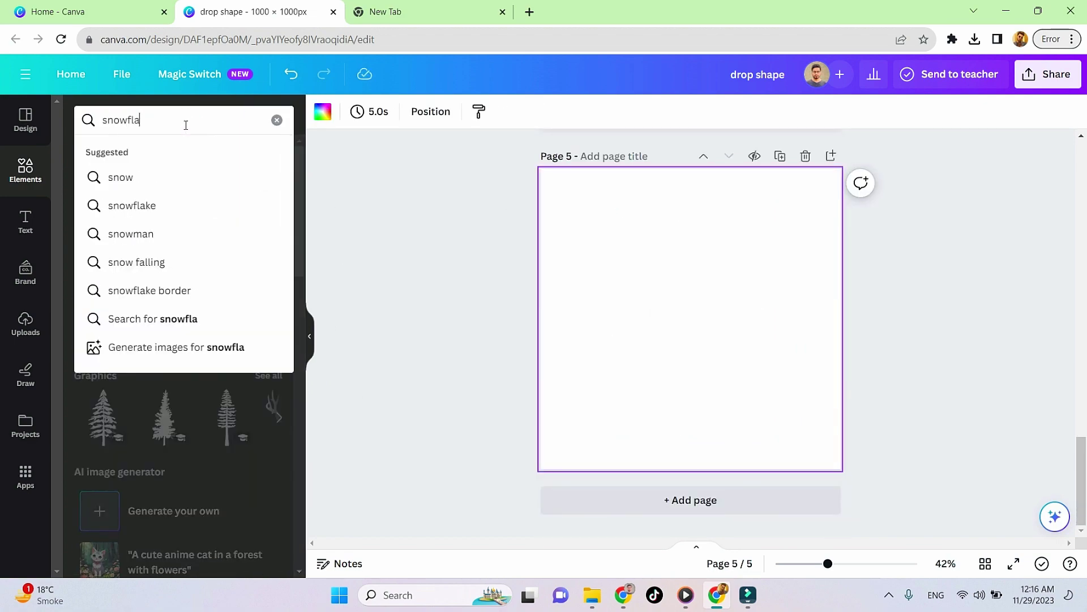
{"action": "key", "text": "Return"}
{"action": "left_click", "coordinate": [269, 234]}
Place the first snowflake on page 5 and a recommended round-centred snowflake on a new page 6.
{"action": "left_click", "coordinate": [106, 259]}
{"action": "left_click_drag", "start_coordinate": [698, 335], "coordinate": [621, 273]}
{"action": "left_click", "coordinate": [669, 498]}
{"action": "left_click", "coordinate": [115, 376]}
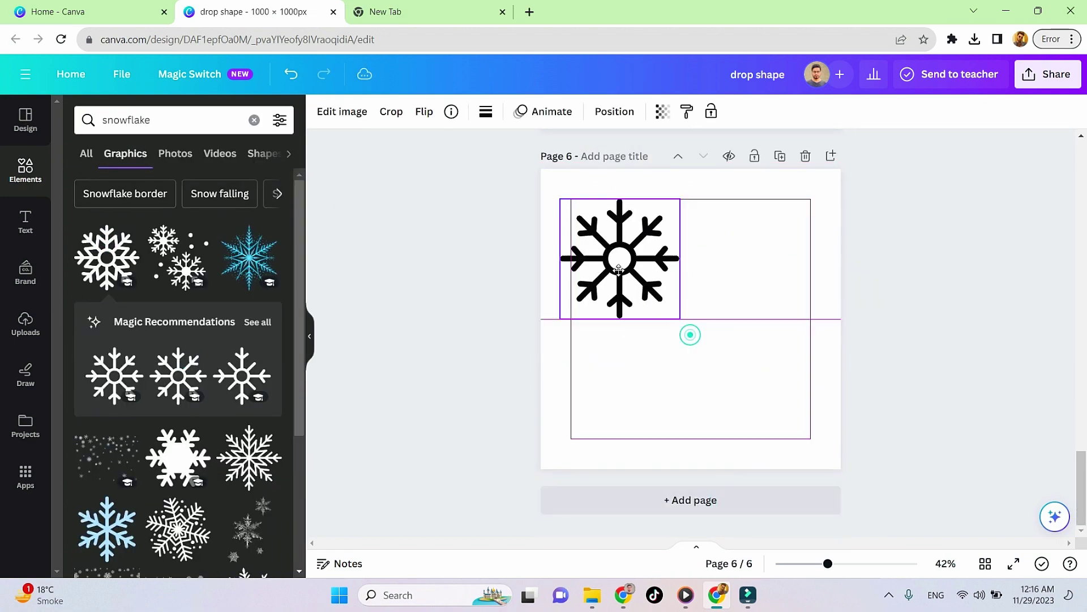
Add page 7 and search the graphics elements for "reindeer silhouette".
{"action": "left_click", "coordinate": [782, 496]}
{"action": "left_click", "coordinate": [254, 120]}
{"action": "type", "text": "reindeer"}
{"action": "key", "text": "Return"}
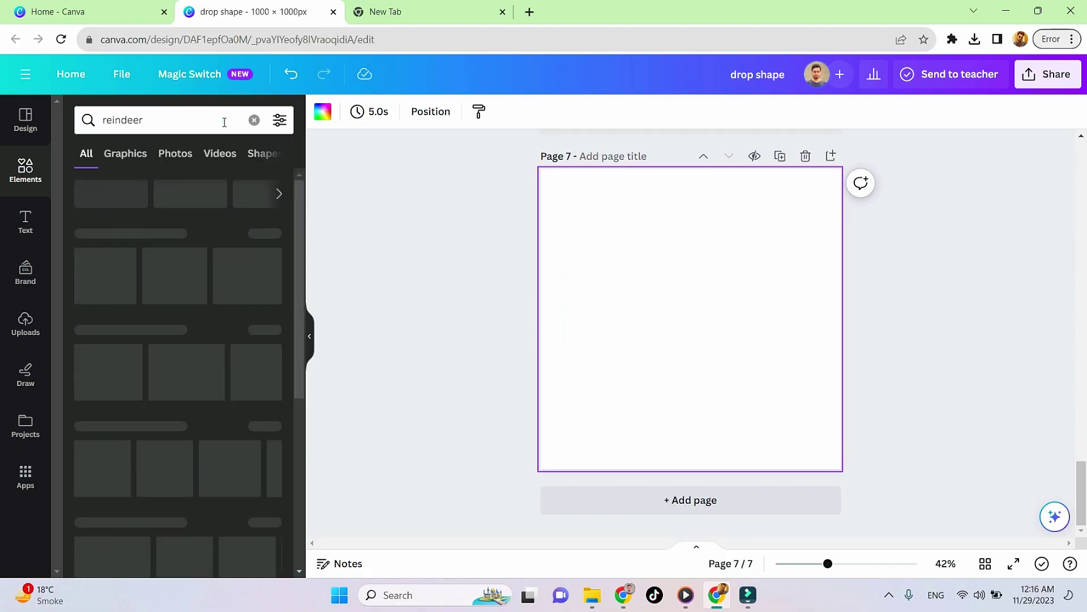
{"action": "scroll", "coordinate": [194, 426], "scroll_direction": "down", "scroll_amount": 4}
{"action": "scroll", "coordinate": [194, 426], "scroll_direction": "up", "scroll_amount": 4}
{"action": "left_click", "coordinate": [184, 119]}
{"action": "type", "text": "silhouette"}
{"action": "key", "text": "Return"}
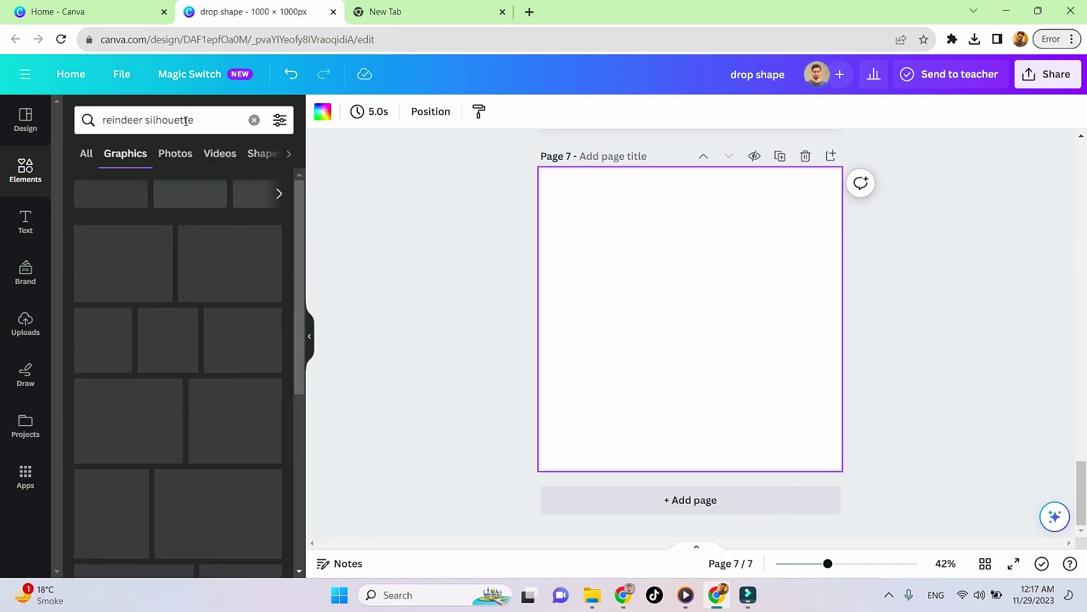
Insert the deer head with pine trees on page 7 and enlarge it across the page.
{"action": "scroll", "coordinate": [180, 321], "scroll_direction": "down", "scroll_amount": 5}
{"action": "left_click", "coordinate": [180, 322]}
{"action": "left_click_drag", "start_coordinate": [689, 340], "coordinate": [628, 275]}
{"action": "left_click_drag", "start_coordinate": [692, 316], "coordinate": [793, 422]}
Add page 8, insert the recommended antlered deer head and enlarge it to nearly fill the page.
{"action": "left_click", "coordinate": [664, 499]}
{"action": "left_click", "coordinate": [178, 376]}
{"action": "left_click_drag", "start_coordinate": [687, 338], "coordinate": [618, 282]}
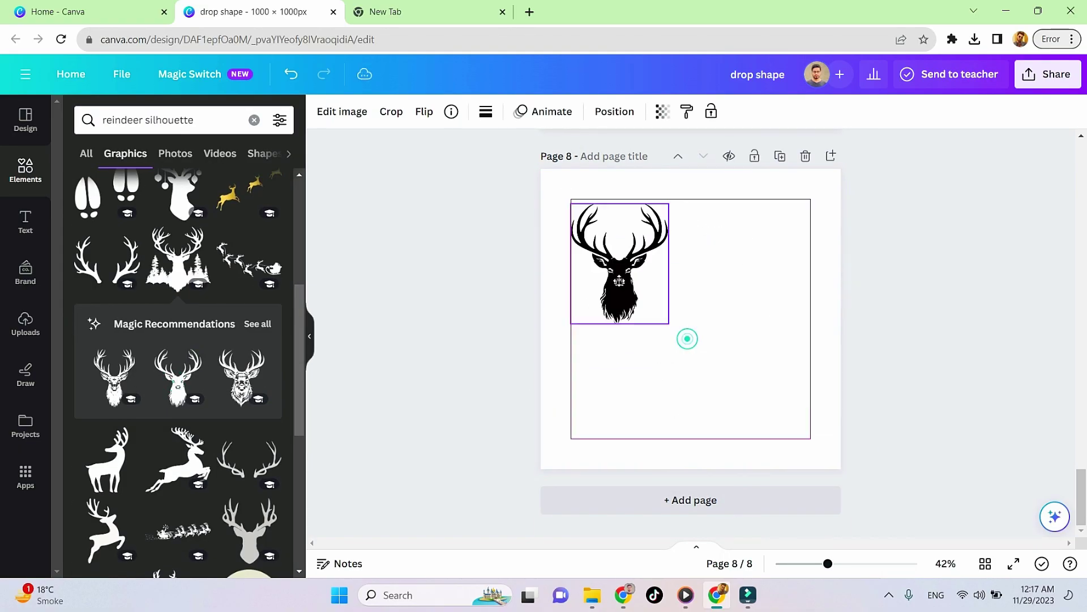
{"action": "left_click_drag", "start_coordinate": [669, 318], "coordinate": [779, 451]}
{"action": "left_click", "coordinate": [948, 387]}
Add a blank ninth page and download the design.
{"action": "scroll", "coordinate": [187, 374], "scroll_direction": "down", "scroll_amount": 4}
{"action": "left_click", "coordinate": [691, 500]}
{"action": "scroll", "coordinate": [711, 371], "scroll_direction": "up", "scroll_amount": 20}
{"action": "scroll", "coordinate": [776, 355], "scroll_direction": "down", "scroll_amount": 15}
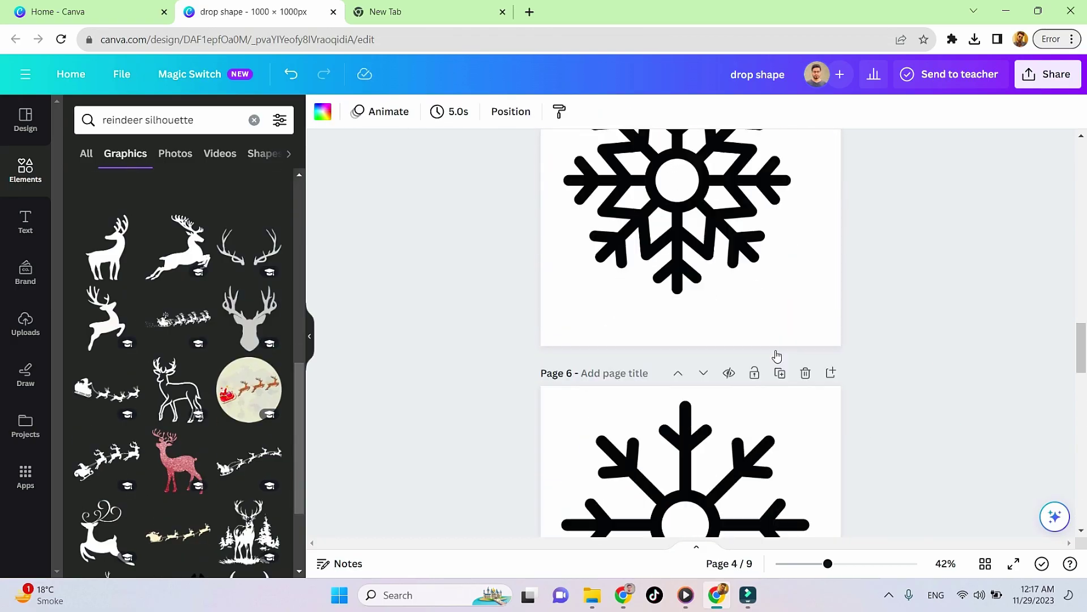
{"action": "left_click", "coordinate": [1047, 74]}
{"action": "left_click", "coordinate": [876, 435]}
{"action": "left_click", "coordinate": [856, 431]}
{"action": "left_click", "coordinate": [911, 396]}
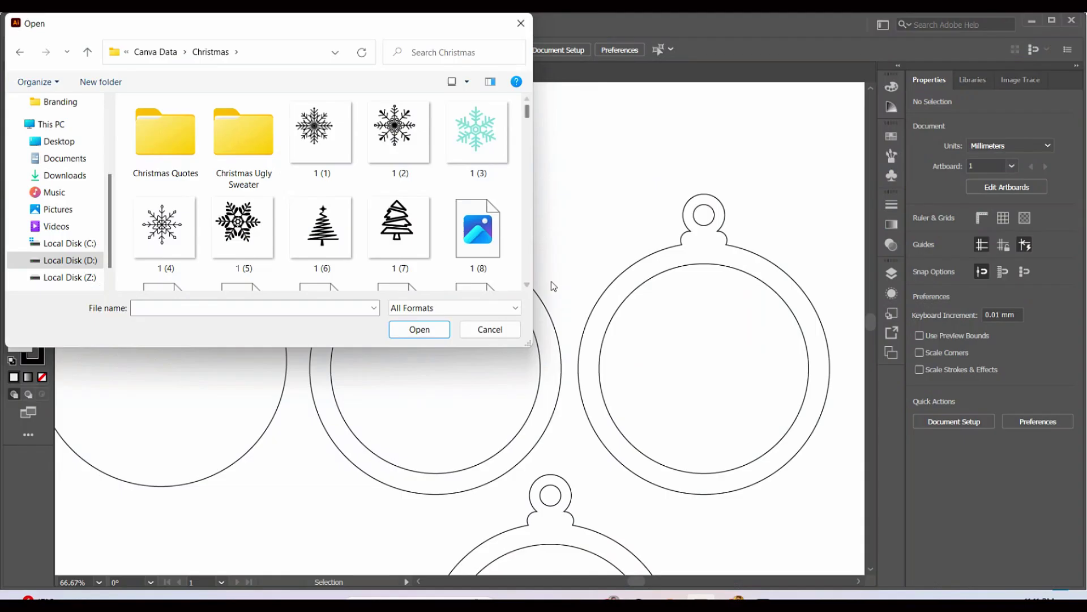
Switch to Illustrator and open the deer head image 2 (11).png from the Canva Data Christmas folder.
{"action": "scroll", "coordinate": [290, 201], "scroll_direction": "down", "scroll_amount": 3}
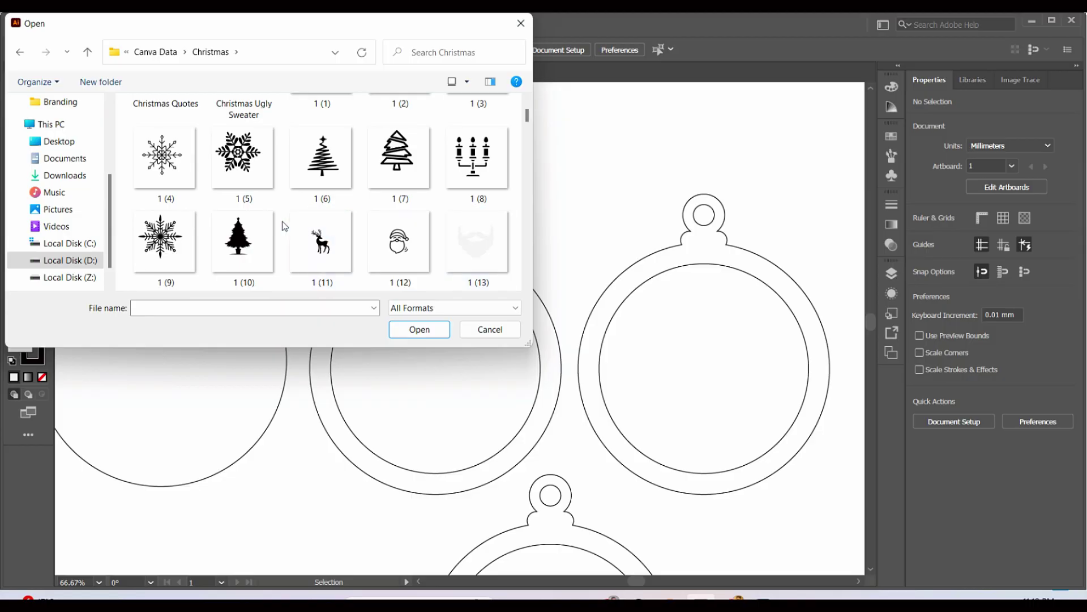
{"action": "scroll", "coordinate": [300, 235], "scroll_direction": "down", "scroll_amount": 5}
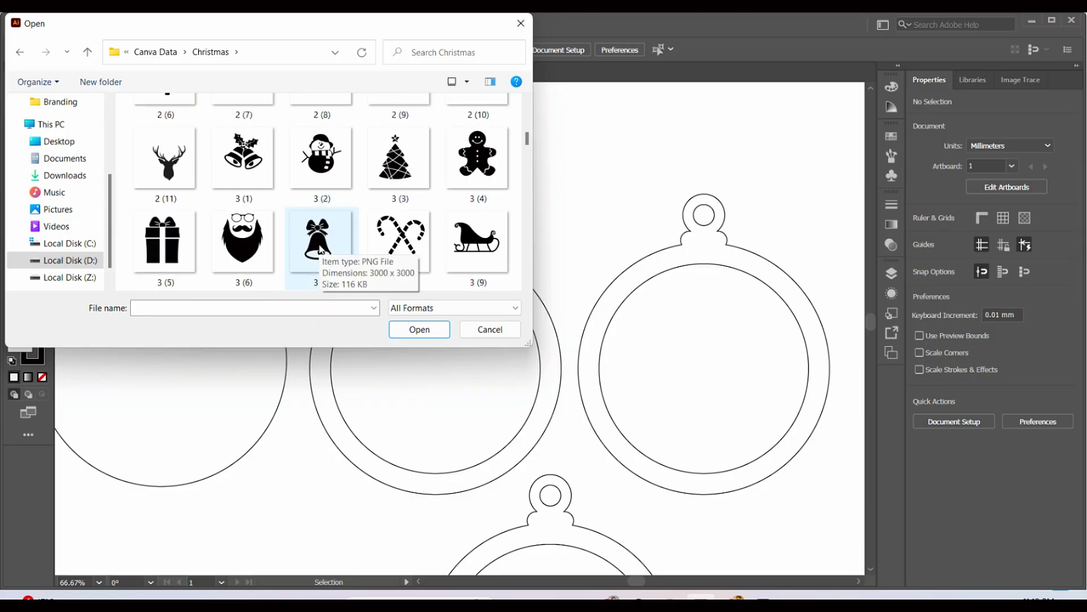
{"action": "double_click", "coordinate": [167, 160]}
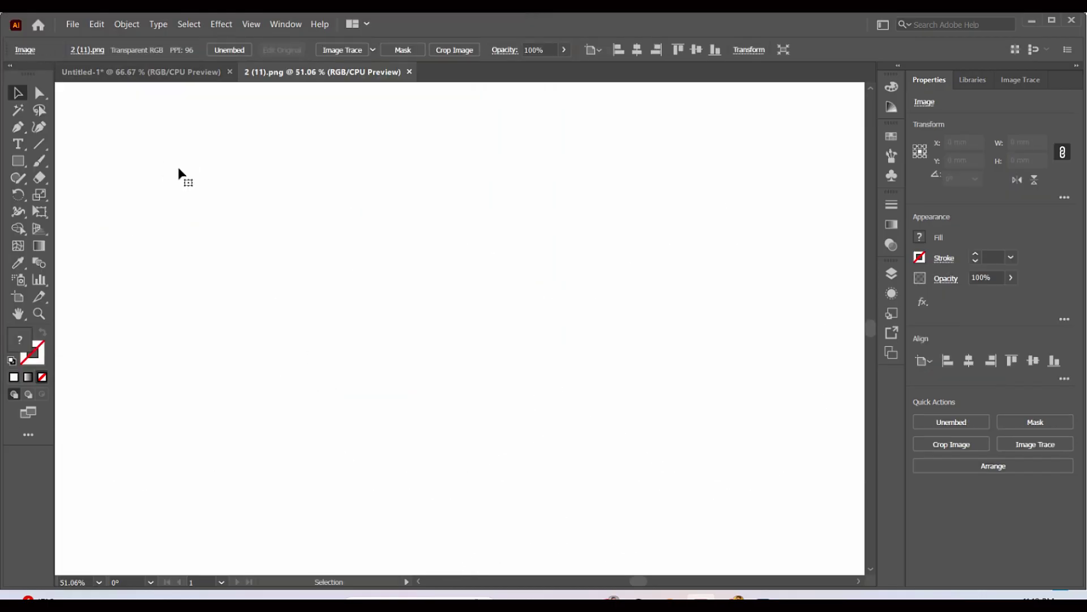
Move the deer head image up and to the left so the head lies on the artboard.
{"action": "key", "text": "ctrl+minus"}
{"action": "key", "text": "ctrl+minus"}
{"action": "key", "text": "ctrl+minus"}
{"action": "key", "text": "ctrl+minus"}
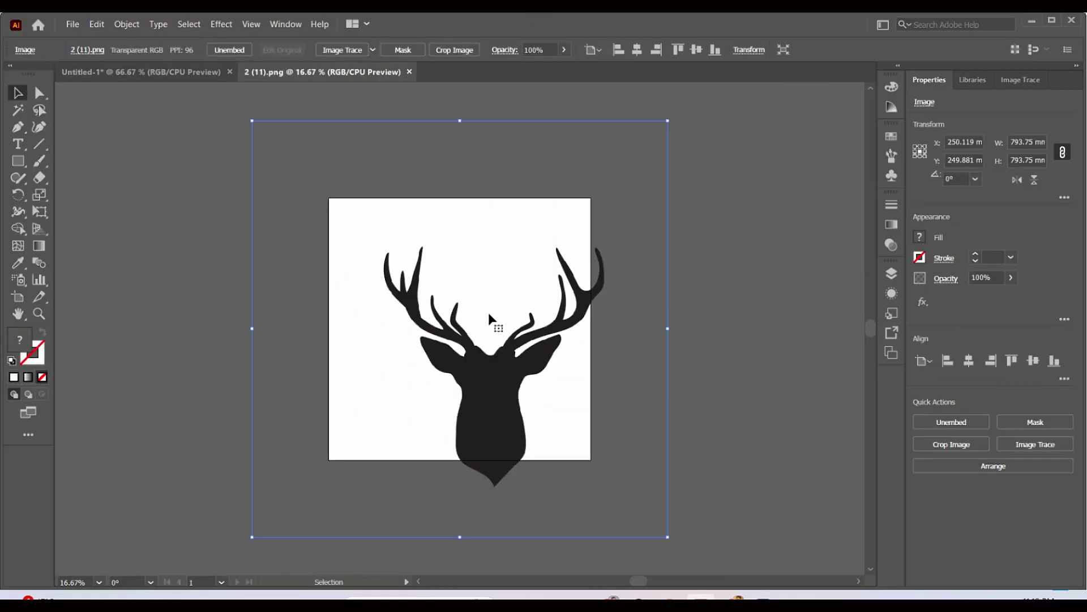
{"action": "left_click", "coordinate": [736, 380]}
{"action": "left_click_drag", "start_coordinate": [492, 380], "coordinate": [422, 338]}
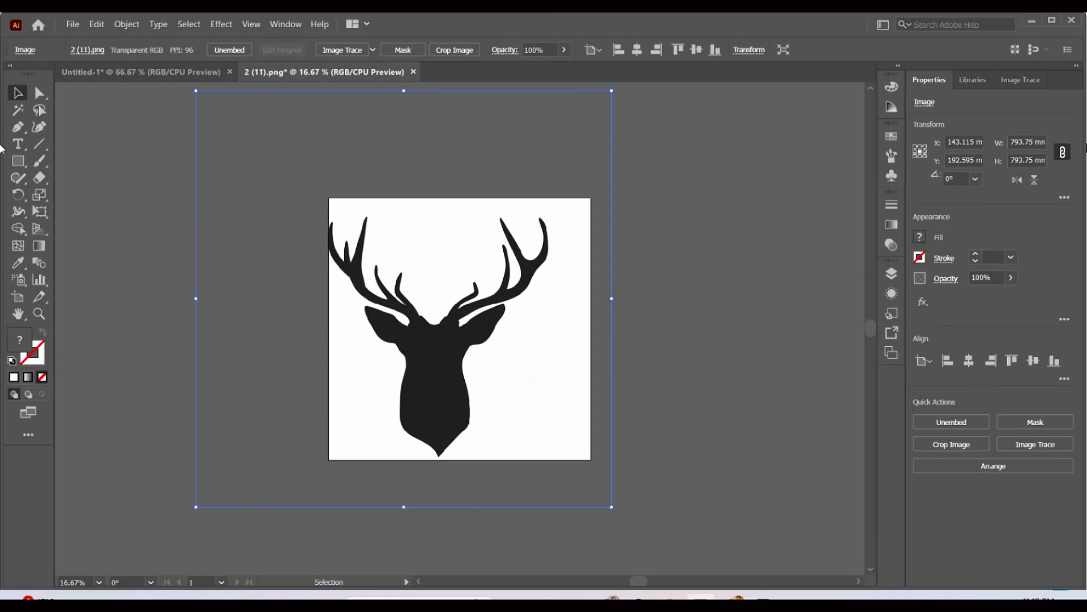
Trace the deer head image with the default black and white preset and expand the tracing.
{"action": "left_click", "coordinate": [1019, 81]}
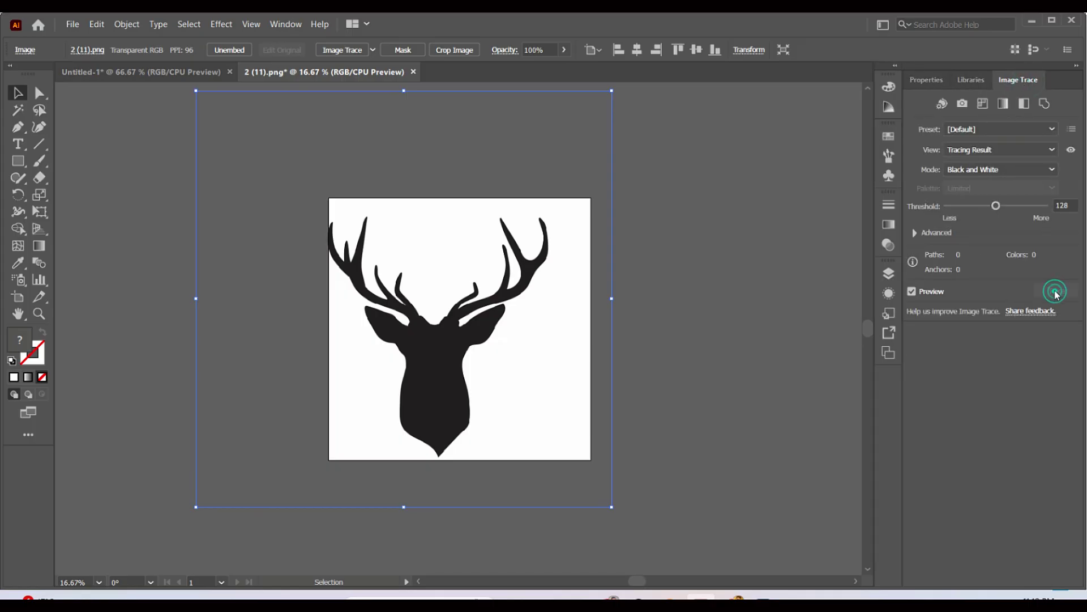
{"action": "left_click", "coordinate": [127, 24]}
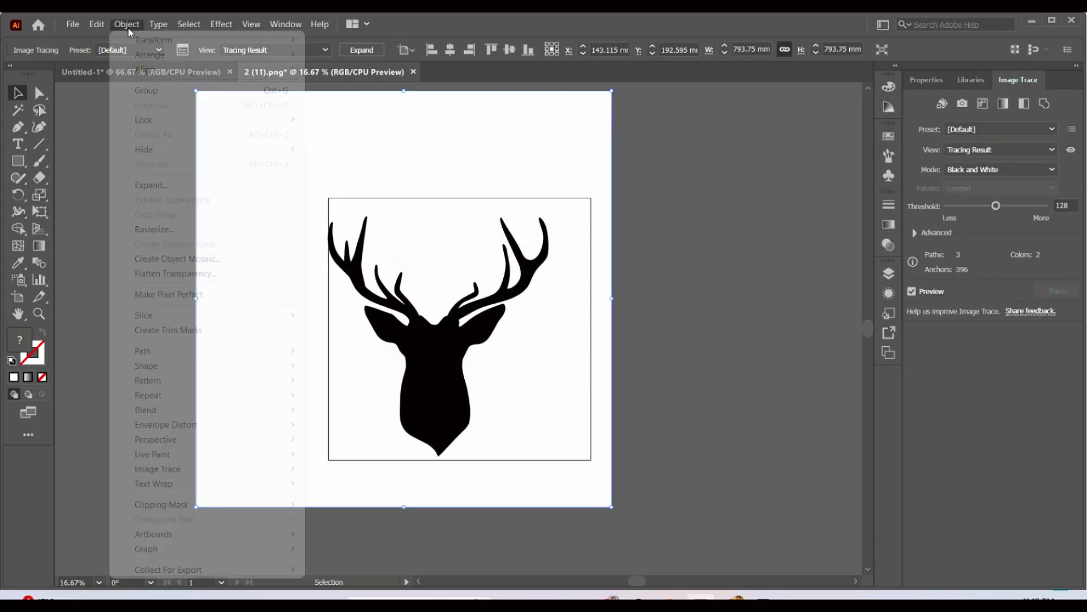
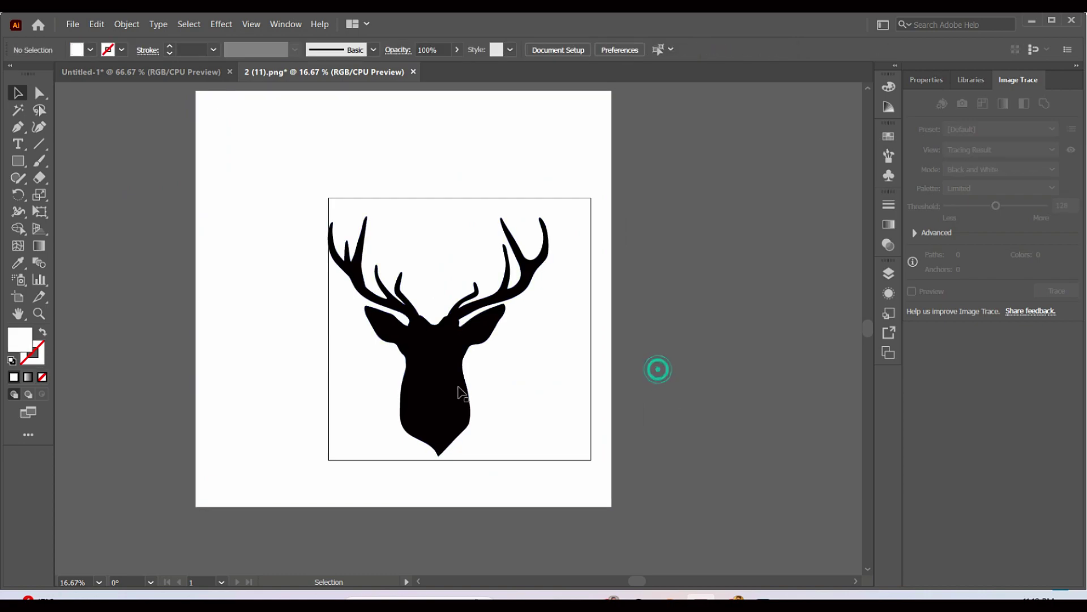
Isolate the traced group, shift the deer head slightly to the right and delete the white background.
{"action": "double_click", "coordinate": [444, 378]}
{"action": "mouse_move", "coordinate": [440, 375]}
{"action": "left_mouse_down"}
{"action": "mouse_move", "coordinate": [648, 379]}
{"action": "mouse_move", "coordinate": [263, 376]}
{"action": "mouse_move", "coordinate": [487, 365]}
{"action": "left_mouse_up"}
{"action": "left_click", "coordinate": [757, 392]}
{"action": "key", "text": "Delete"}
{"action": "double_click", "coordinate": [635, 384]}
Paste the traced deer head into the ornament document Untitled-1.
{"action": "left_click", "coordinate": [141, 72]}
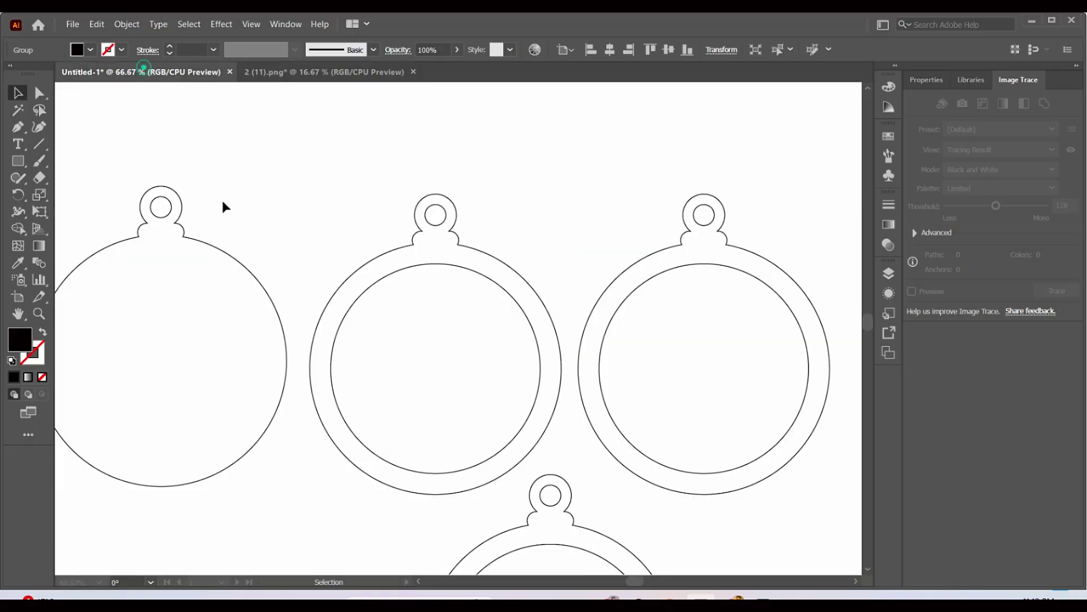
{"action": "left_click", "coordinate": [447, 297]}
{"action": "key", "text": "ctrl+v"}
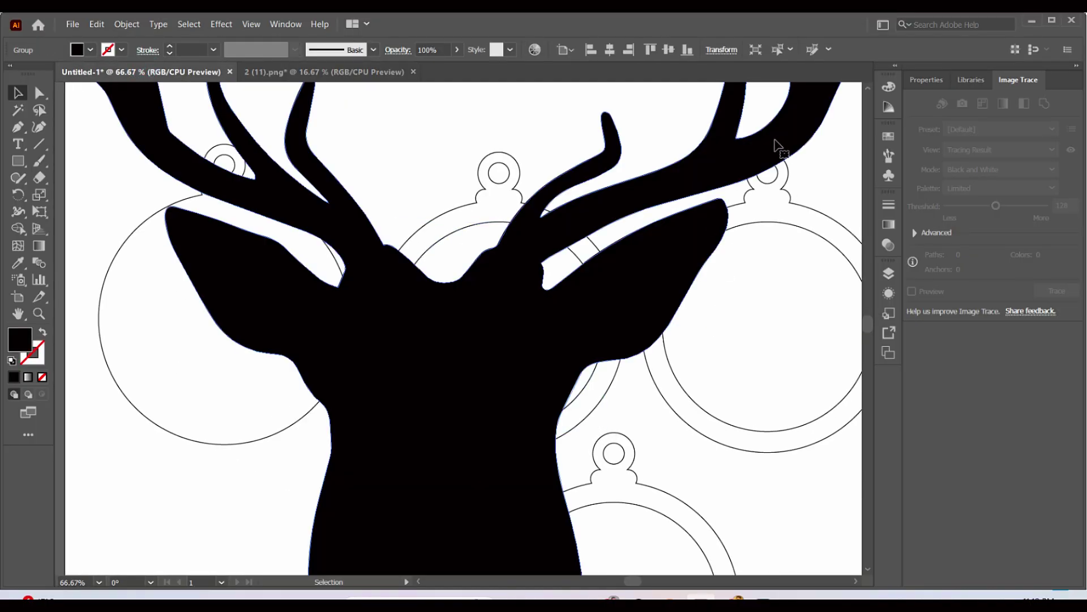
Scale the pasted deer head down proportionally to about the size of the middle ornament's inner circle.
{"action": "left_click_drag", "start_coordinate": [776, 146], "coordinate": [776, 71]}
{"action": "left_click_drag", "start_coordinate": [688, 134], "coordinate": [413, 428]}
{"action": "left_click_drag", "start_coordinate": [410, 514], "coordinate": [670, 242]}
{"action": "left_click_drag", "start_coordinate": [673, 160], "coordinate": [413, 439]}
{"action": "left_click_drag", "start_coordinate": [391, 512], "coordinate": [628, 248]}
{"action": "left_click_drag", "start_coordinate": [649, 175], "coordinate": [483, 354]}
{"action": "left_click_drag", "start_coordinate": [394, 508], "coordinate": [506, 390]}
{"action": "left_click_drag", "start_coordinate": [595, 235], "coordinate": [575, 253]}
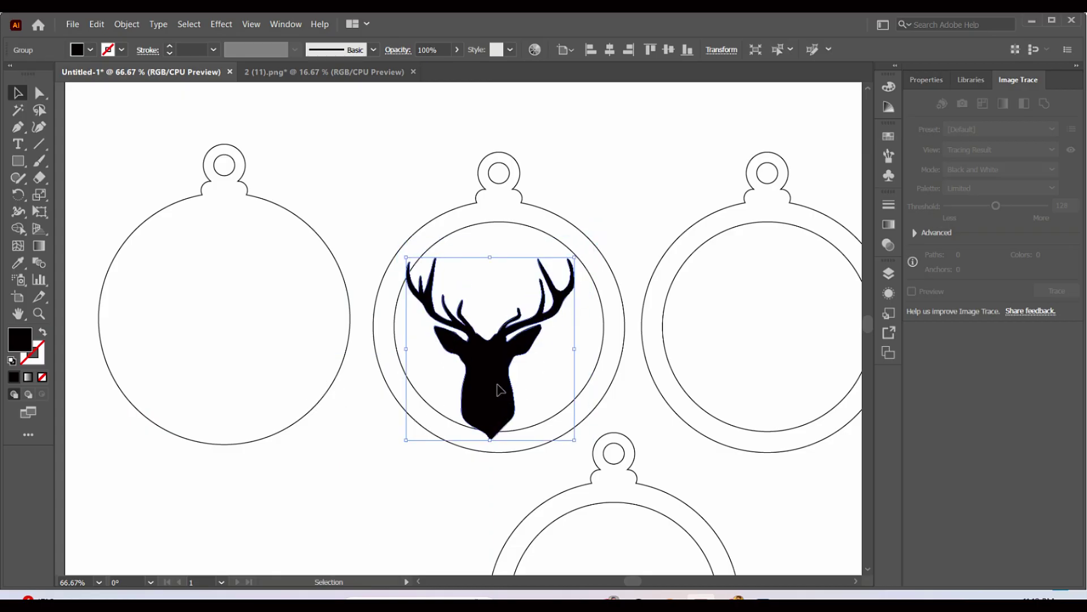
Centre the deer head in the middle ornament and enlarge it slightly so the antlers and chin overlap the inner circle.
{"action": "left_click_drag", "start_coordinate": [499, 389], "coordinate": [508, 378]}
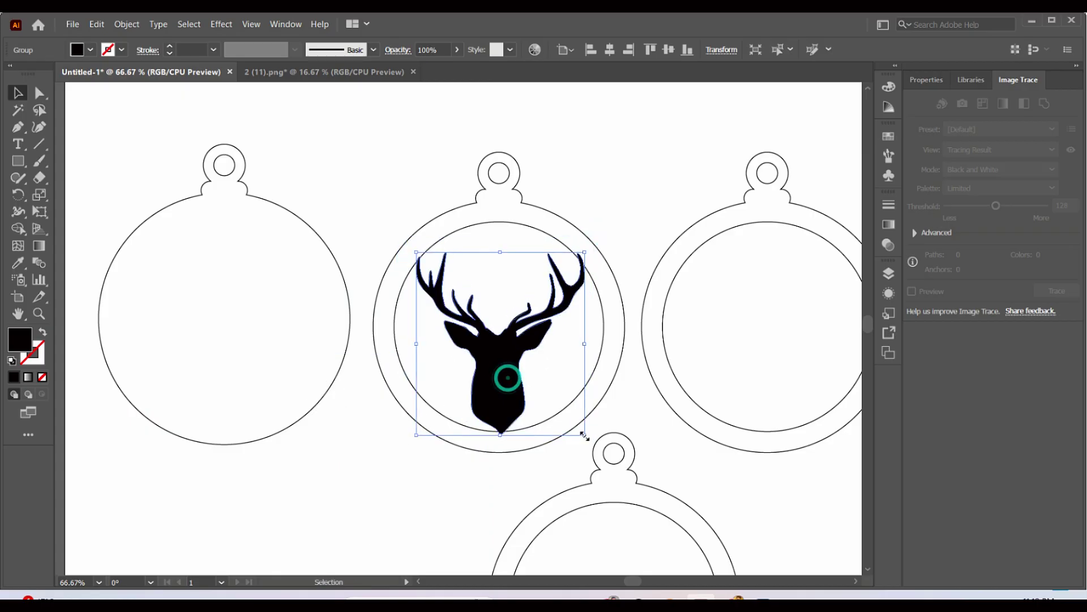
{"action": "left_click_drag", "start_coordinate": [586, 436], "coordinate": [589, 440]}
{"action": "left_click_drag", "start_coordinate": [513, 389], "coordinate": [514, 386]}
{"action": "left_click", "coordinate": [627, 203]}
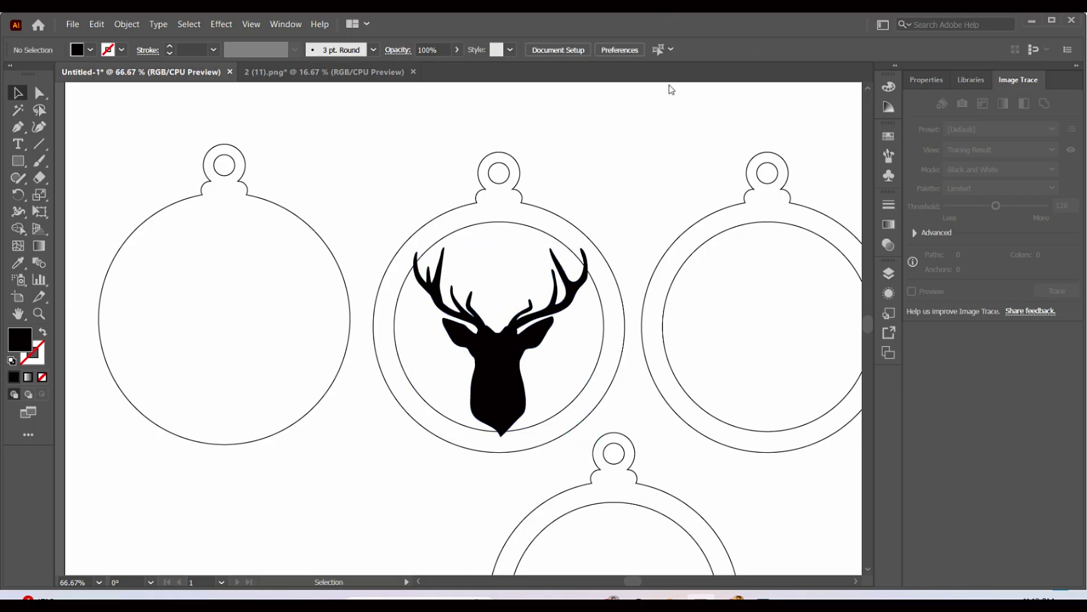
Close the deer head document 2 (11).png without saving its changes.
{"action": "left_click_drag", "start_coordinate": [619, 213], "coordinate": [420, 203]}
{"action": "left_click", "coordinate": [413, 72]}
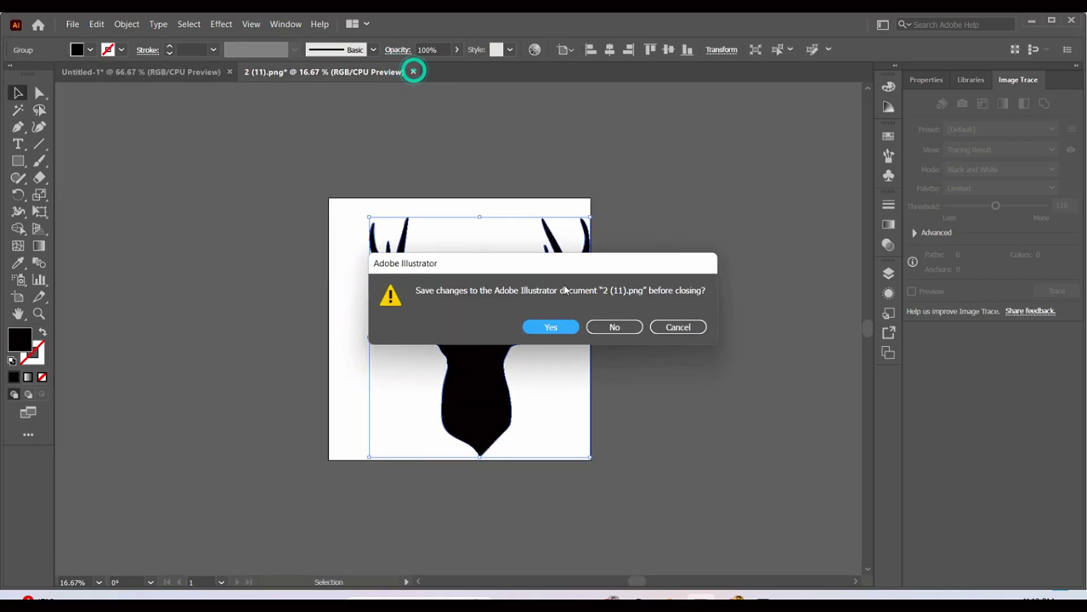
{"action": "left_click", "coordinate": [615, 324]}
Open the pine tree image 5 (12).png.
{"action": "left_click", "coordinate": [72, 23]}
{"action": "left_click", "coordinate": [102, 65]}
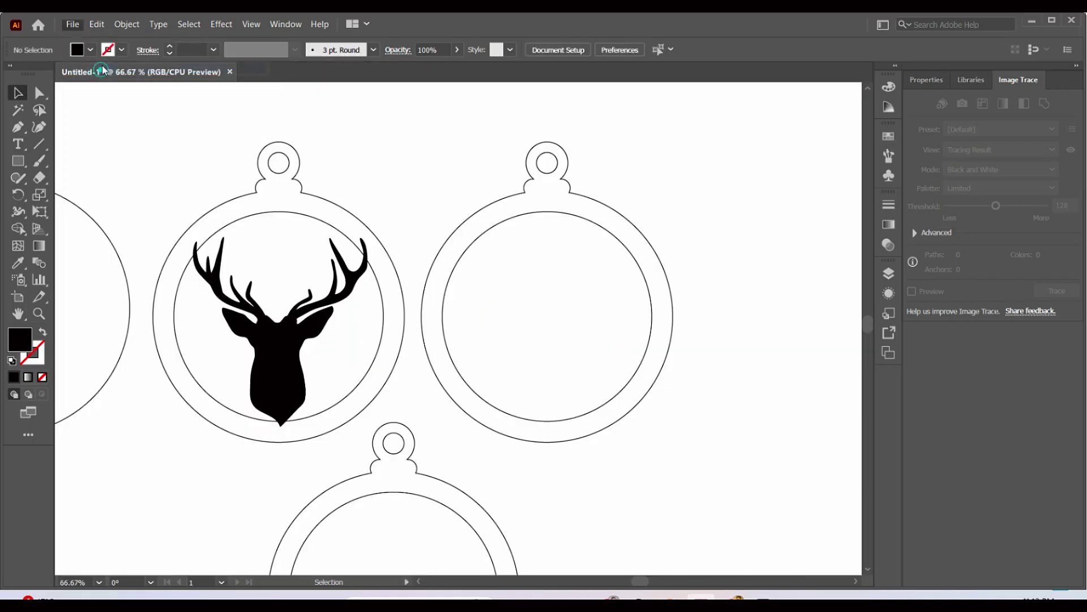
{"action": "scroll", "coordinate": [510, 207], "scroll_direction": "down", "scroll_amount": 5}
{"action": "left_click_drag", "start_coordinate": [530, 137], "coordinate": [527, 197]}
{"action": "double_click", "coordinate": [168, 224]}
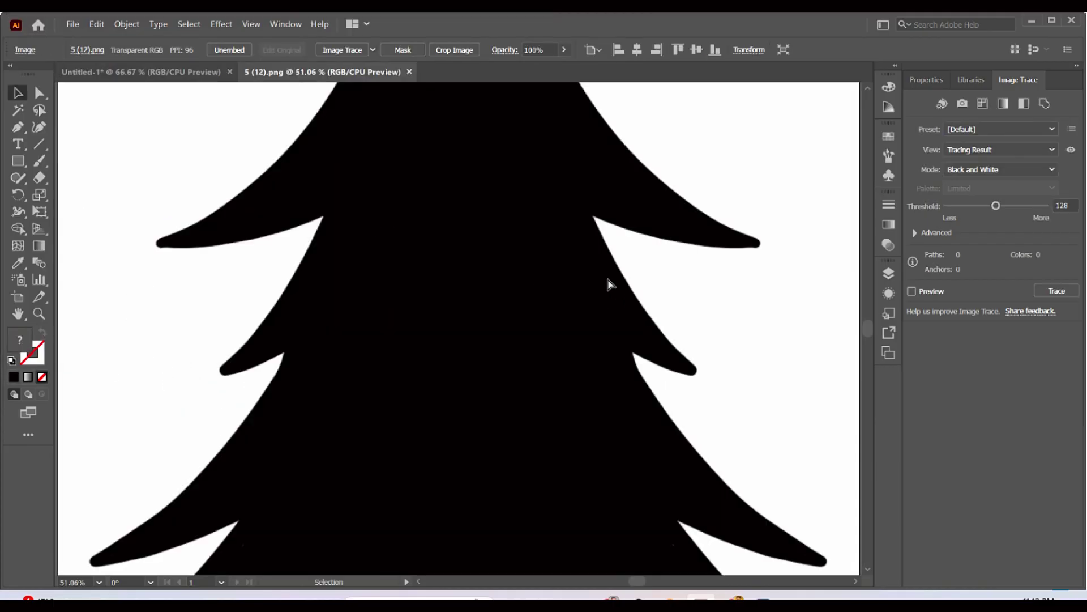
Trace the pine tree image in black and white and expand the result into editable paths.
{"action": "key", "text": "ctrl+minus"}
{"action": "key", "text": "ctrl+minus"}
{"action": "key", "text": "ctrl+minus"}
{"action": "key", "text": "ctrl+minus"}
{"action": "key", "text": "ctrl+minus"}
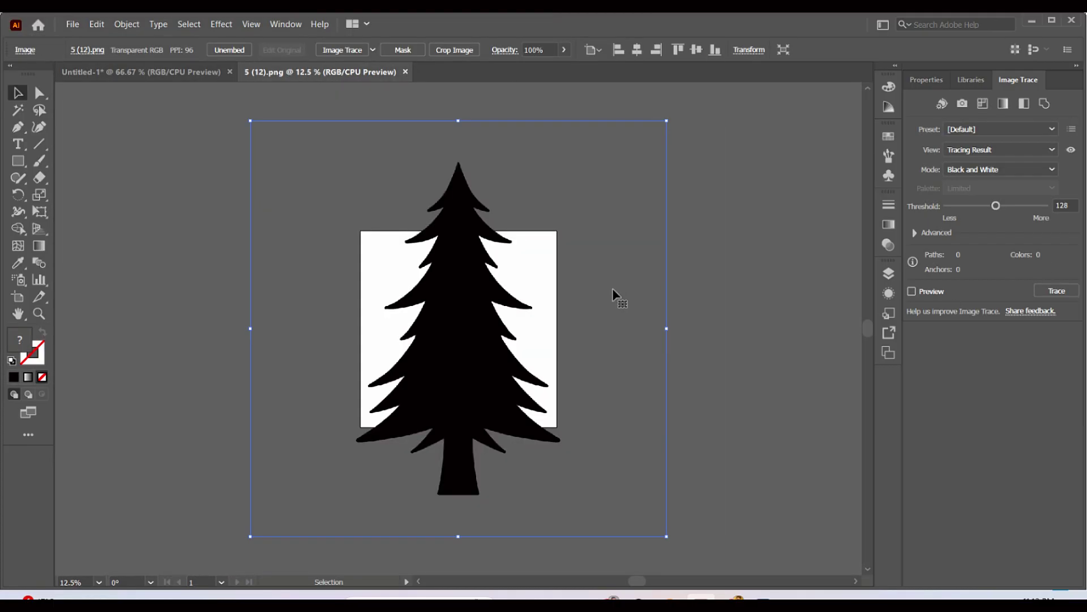
{"action": "left_click", "coordinate": [759, 262]}
{"action": "left_click", "coordinate": [451, 304]}
{"action": "left_click", "coordinate": [121, 24]}
{"action": "left_click", "coordinate": [162, 185]}
{"action": "left_click", "coordinate": [506, 390]}
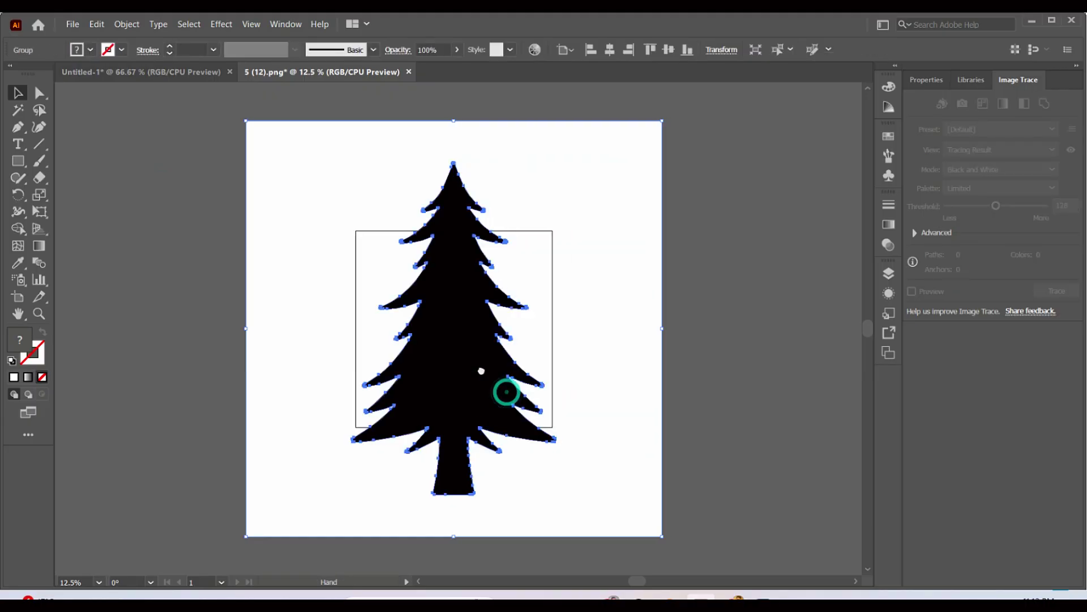
Isolate the traced tree's inner group, pull the white background away from the tree and delete it.
{"action": "left_click_drag", "start_coordinate": [482, 371], "coordinate": [382, 354]}
{"action": "double_click", "coordinate": [502, 269]}
{"action": "double_click", "coordinate": [502, 269]}
{"action": "left_click_drag", "start_coordinate": [498, 269], "coordinate": [640, 273]}
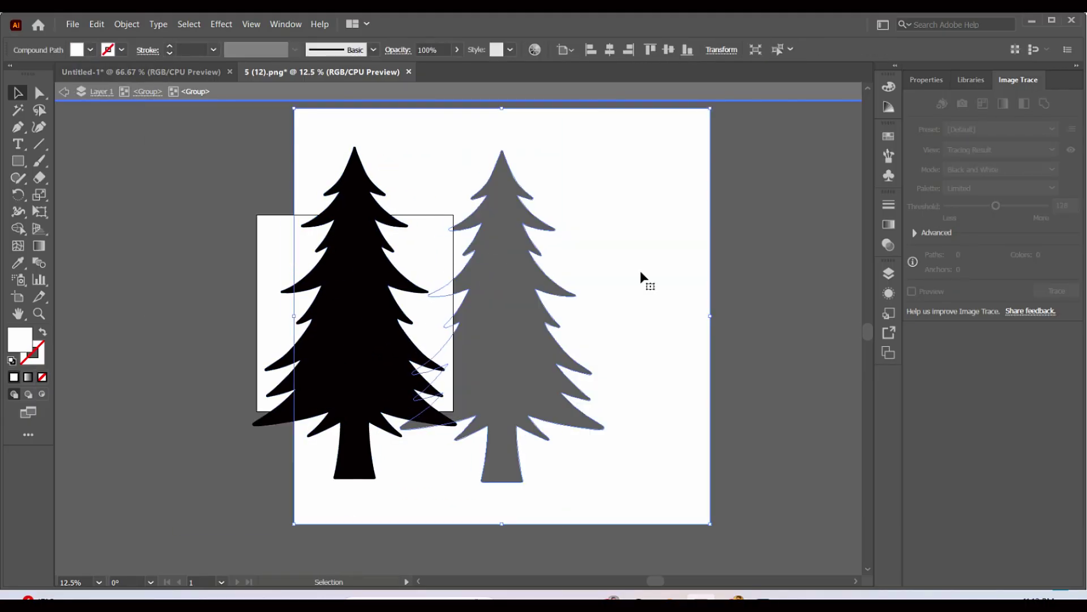
{"action": "key", "text": "Delete"}
{"action": "key", "text": "Escape"}
Copy the traced pine tree into the ornament document Untitled-1.
{"action": "left_click", "coordinate": [360, 292]}
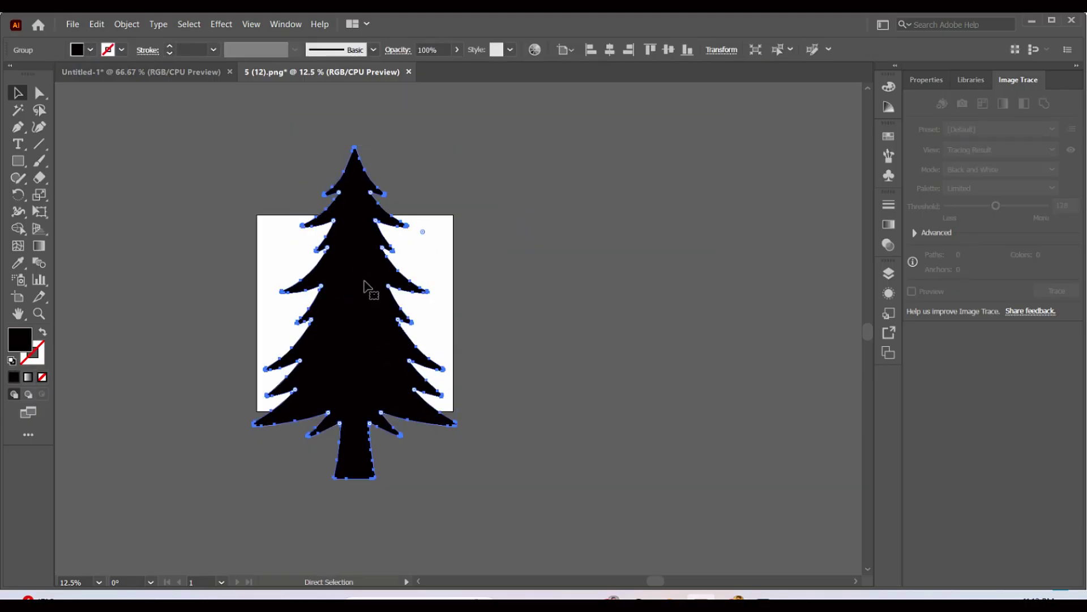
{"action": "left_click", "coordinate": [161, 76]}
{"action": "left_click", "coordinate": [490, 332]}
{"action": "key", "text": "ctrl+v"}
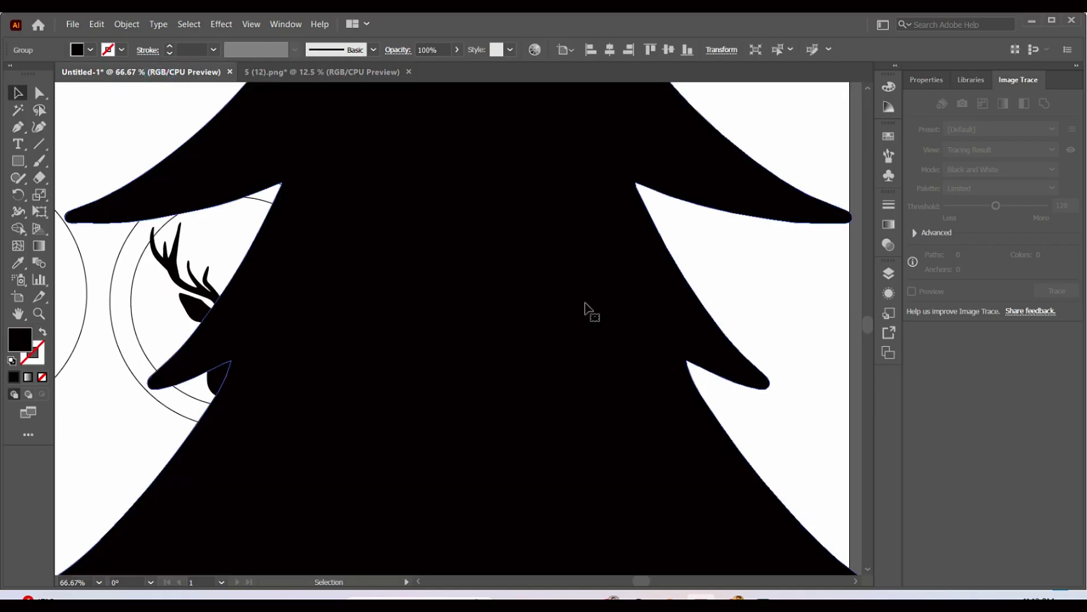
Scale the pasted pine tree down proportionally until it is shorter than the ornaments' inner circles.
{"action": "left_click_drag", "start_coordinate": [568, 170], "coordinate": [529, 413]}
{"action": "left_click_drag", "start_coordinate": [524, 177], "coordinate": [530, 319]}
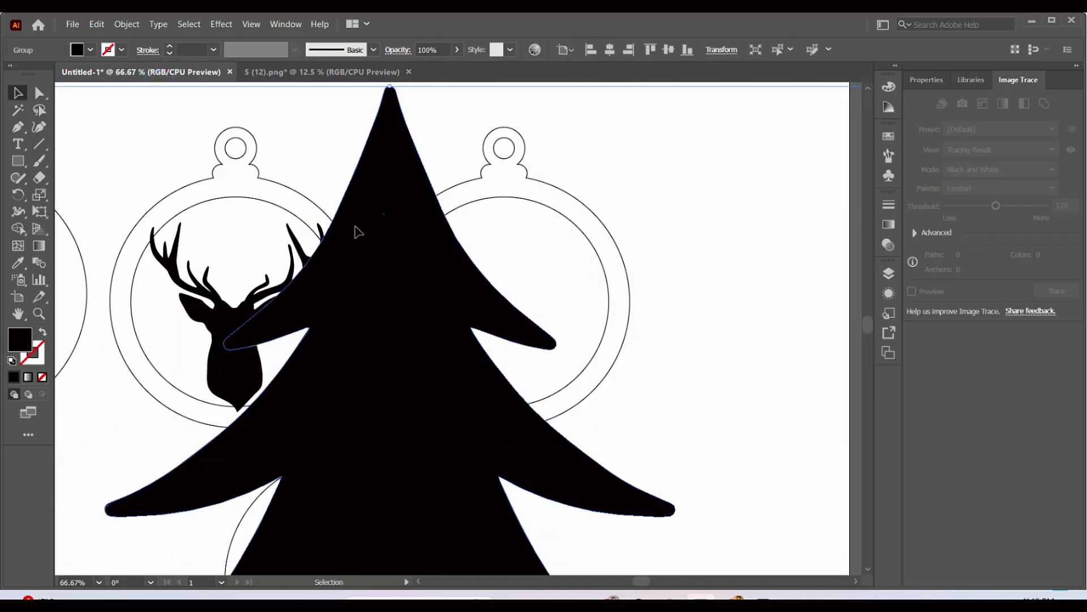
{"action": "left_click_drag", "start_coordinate": [358, 231], "coordinate": [252, 262]}
{"action": "left_click_drag", "start_coordinate": [829, 117], "coordinate": [592, 500]}
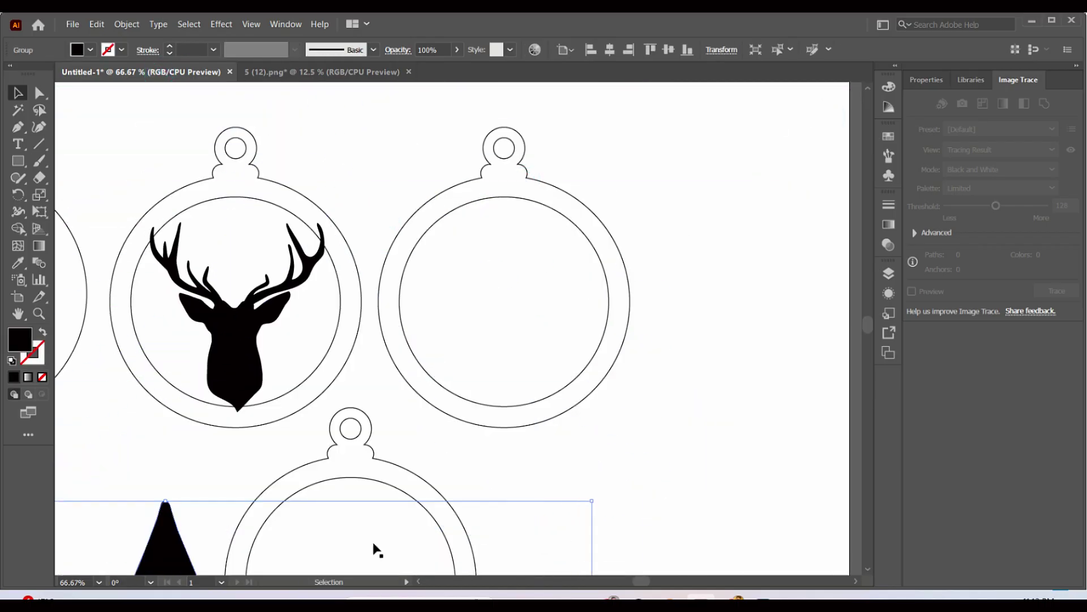
{"action": "left_click_drag", "start_coordinate": [182, 564], "coordinate": [388, 229]}
{"action": "left_click_drag", "start_coordinate": [798, 133], "coordinate": [591, 308]}
{"action": "left_click_drag", "start_coordinate": [280, 536], "coordinate": [520, 275]}
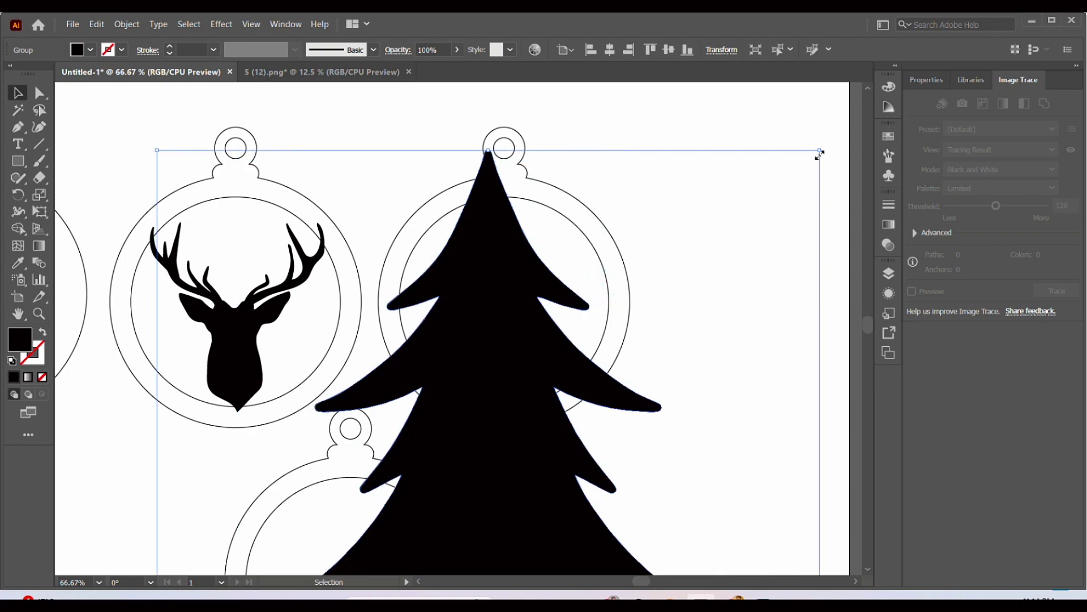
{"action": "left_click_drag", "start_coordinate": [820, 150], "coordinate": [614, 357]}
{"action": "key", "text": "ctrl+z"}
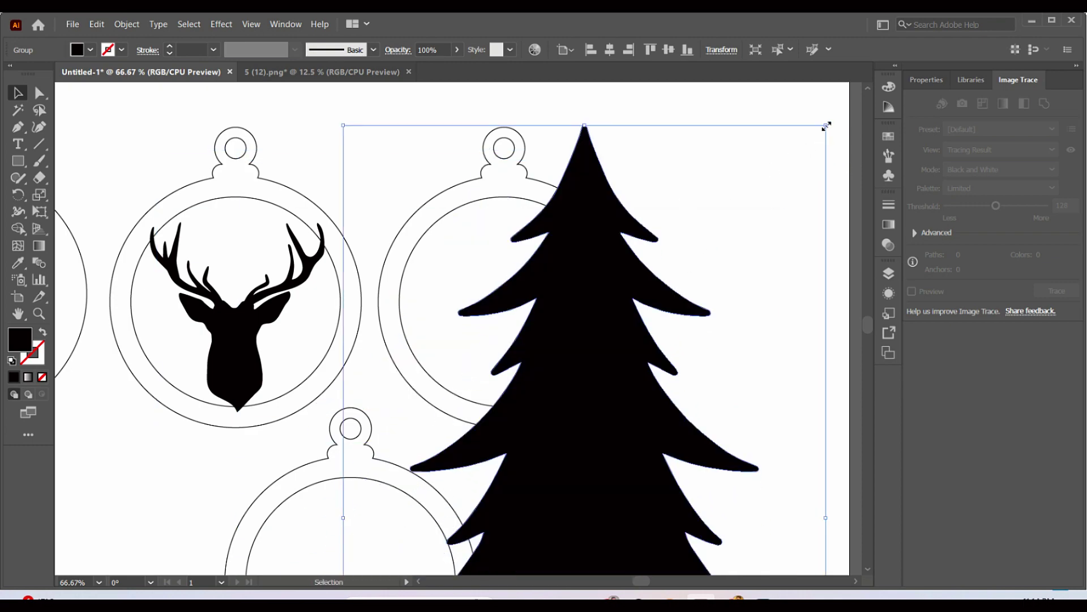
{"action": "left_click_drag", "start_coordinate": [825, 122], "coordinate": [609, 436]}
Place the tree in the empty upper ornament, tilt it clockwise and shrink it slightly so its trunk and branches overlap the ring's left side.
{"action": "left_click_drag", "start_coordinate": [607, 479], "coordinate": [535, 397]}
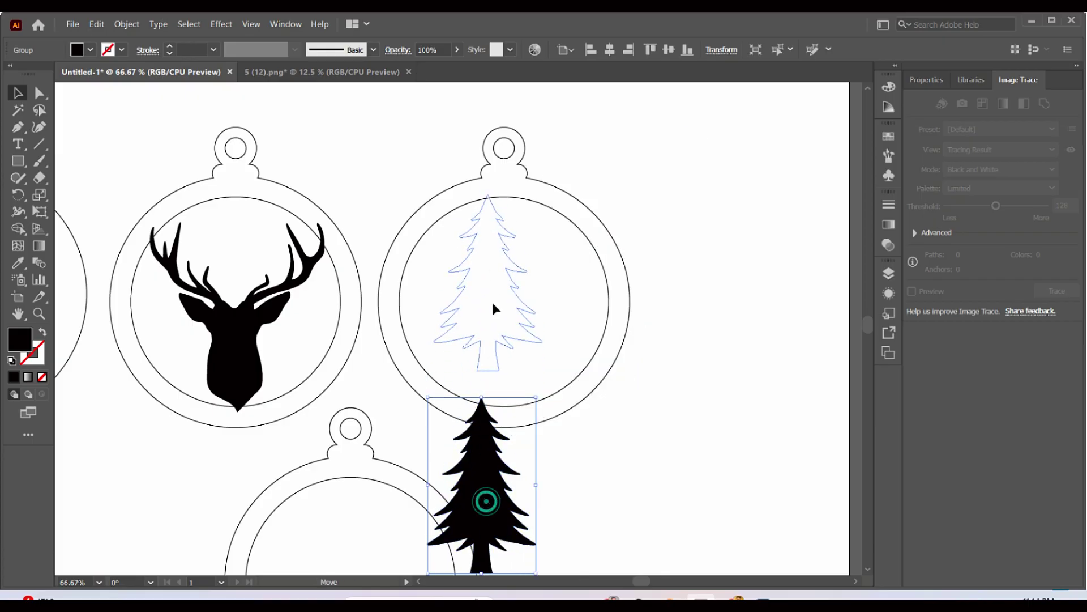
{"action": "left_click_drag", "start_coordinate": [461, 324], "coordinate": [461, 324]}
{"action": "left_click_drag", "start_coordinate": [517, 417], "coordinate": [469, 404]}
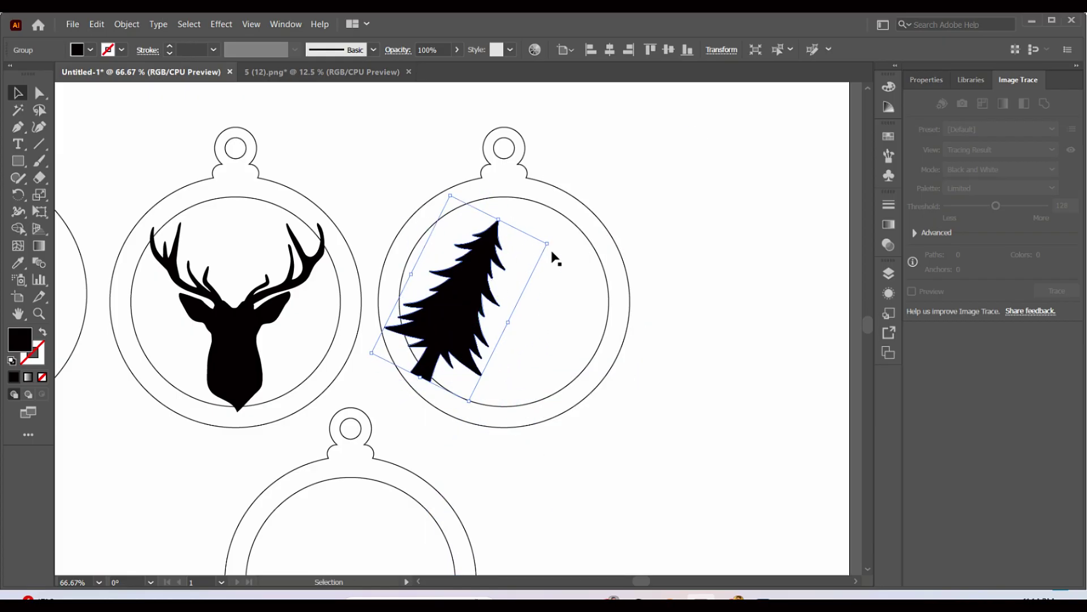
{"action": "left_click_drag", "start_coordinate": [547, 244], "coordinate": [523, 259]}
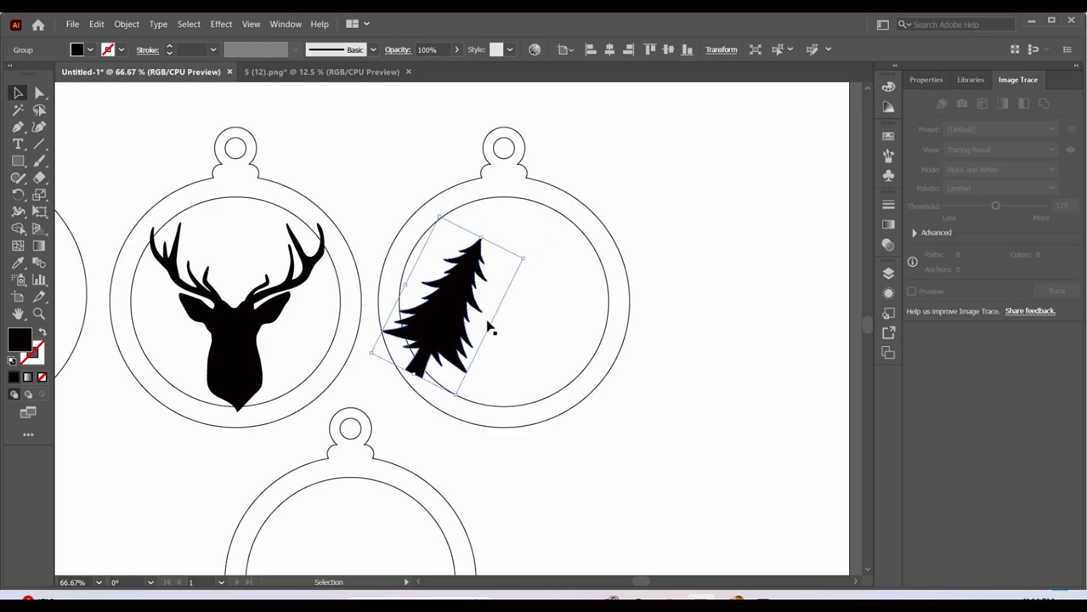
{"action": "left_click_drag", "start_coordinate": [459, 403], "coordinate": [459, 401]}
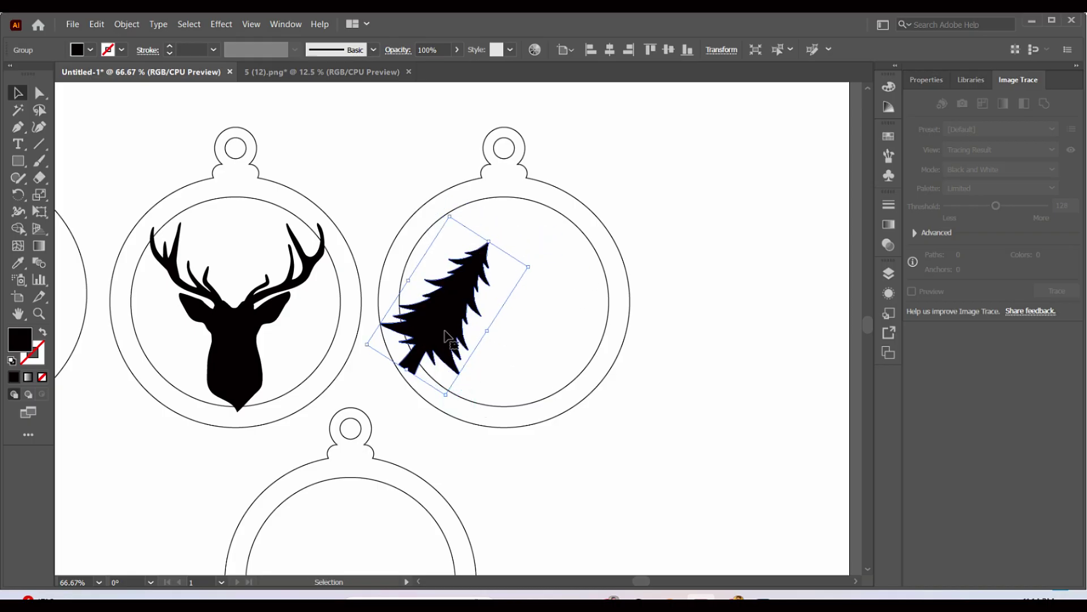
{"action": "left_click_drag", "start_coordinate": [447, 327], "coordinate": [458, 306]}
{"action": "left_click", "coordinate": [705, 329]}
Create a copy of the tree reflected across the vertical axis and place it on the opposite side of the same ornament.
{"action": "right_click", "coordinate": [460, 303]}
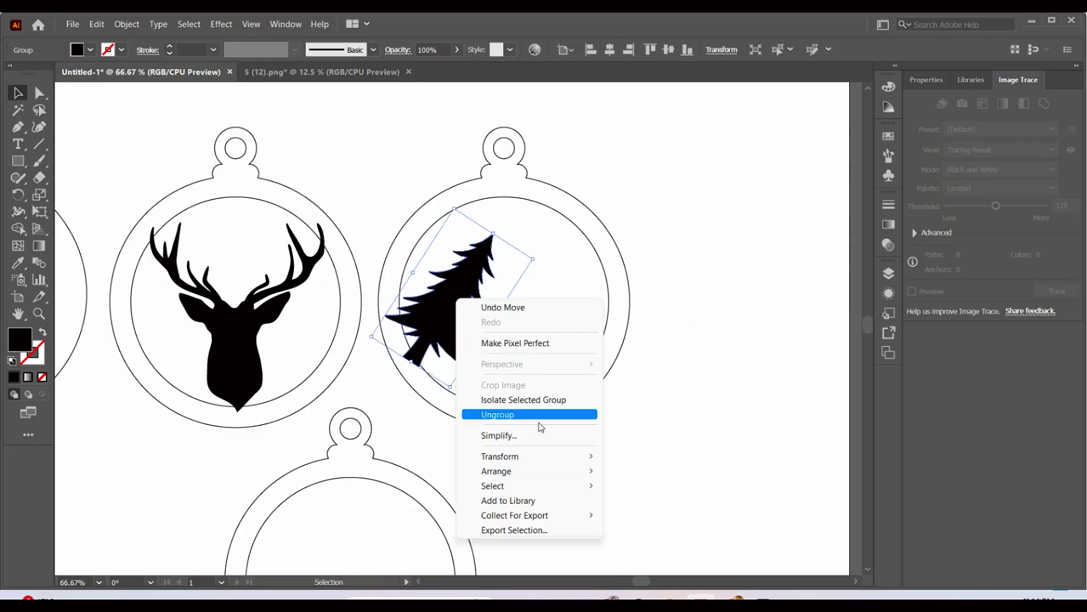
{"action": "mouse_move", "coordinate": [539, 455]}
{"action": "left_click", "coordinate": [661, 510]}
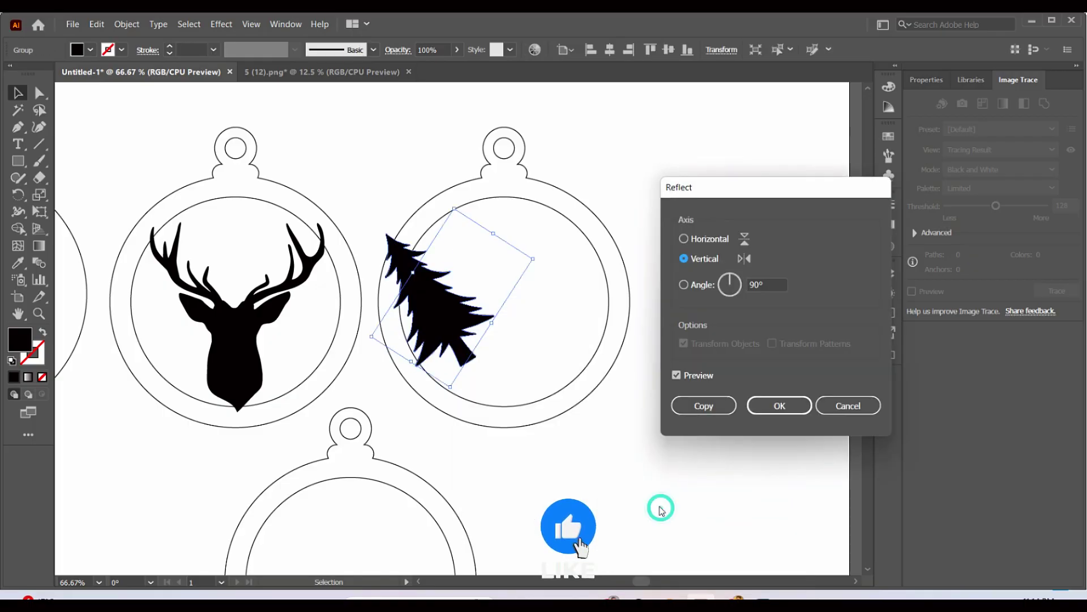
{"action": "left_click", "coordinate": [703, 405]}
{"action": "left_click_drag", "start_coordinate": [421, 308], "coordinate": [566, 307]}
{"action": "left_click", "coordinate": [674, 308]}
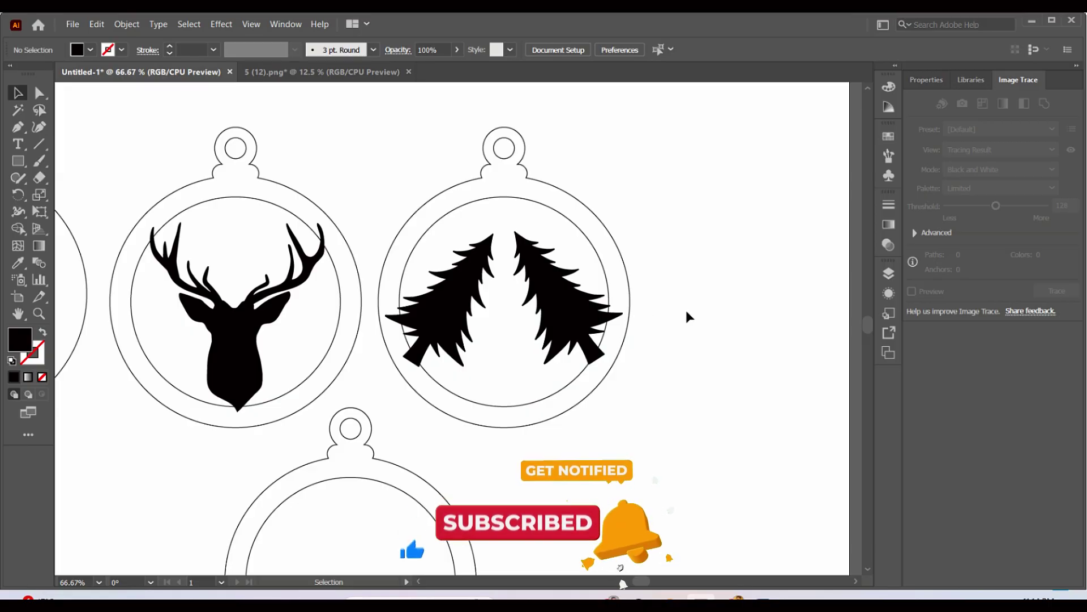
{"action": "left_click", "coordinate": [691, 314]}
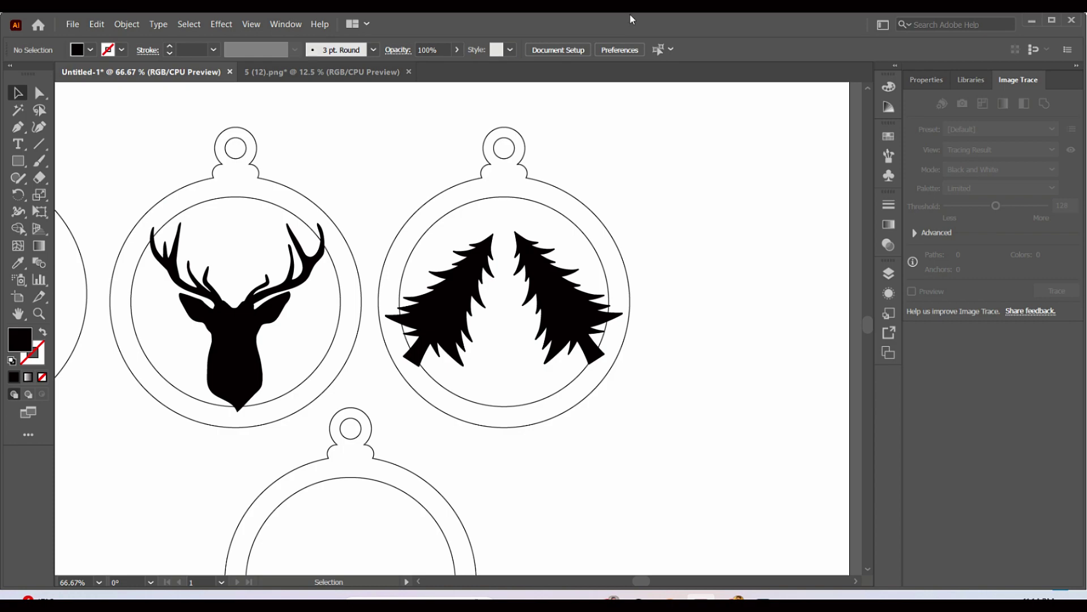
Close the pine tree document 5 (12).png without saving its changes.
{"action": "left_click_drag", "start_coordinate": [491, 419], "coordinate": [514, 318]}
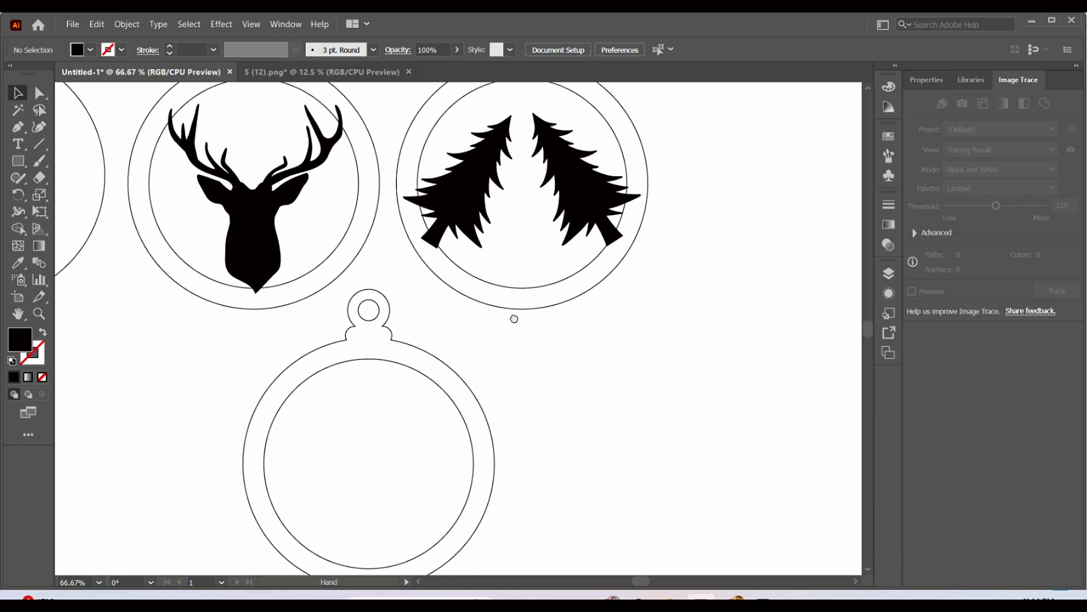
{"action": "left_click", "coordinate": [397, 72]}
{"action": "left_click", "coordinate": [414, 72]}
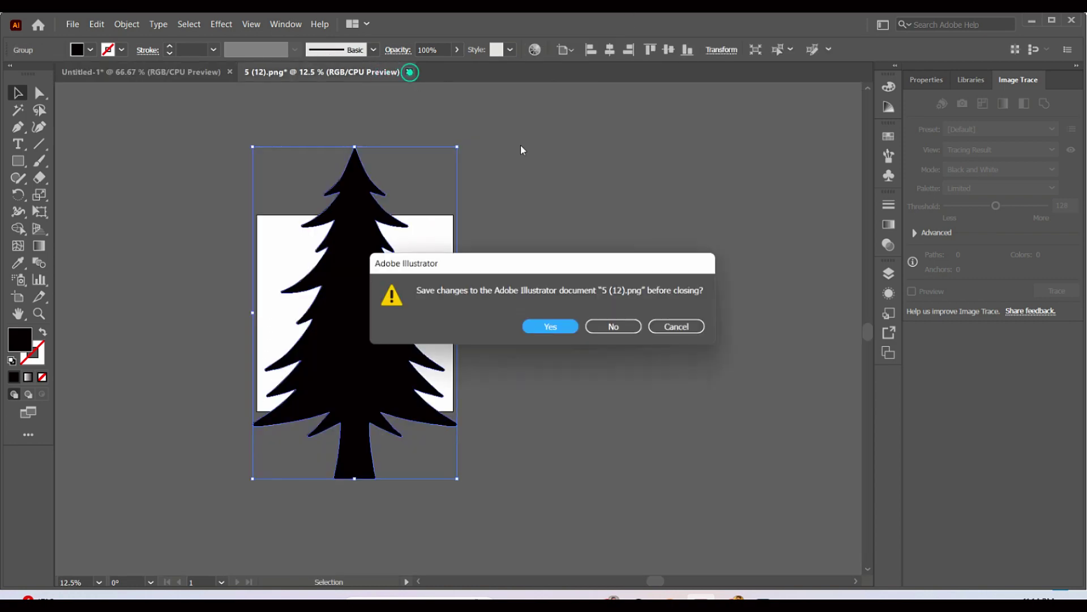
{"action": "left_click", "coordinate": [604, 330]}
Browse the Christmas folder for another silhouette and open the black snowflake image 5 (33).png.
{"action": "left_click", "coordinate": [74, 24]}
{"action": "left_click", "coordinate": [74, 68]}
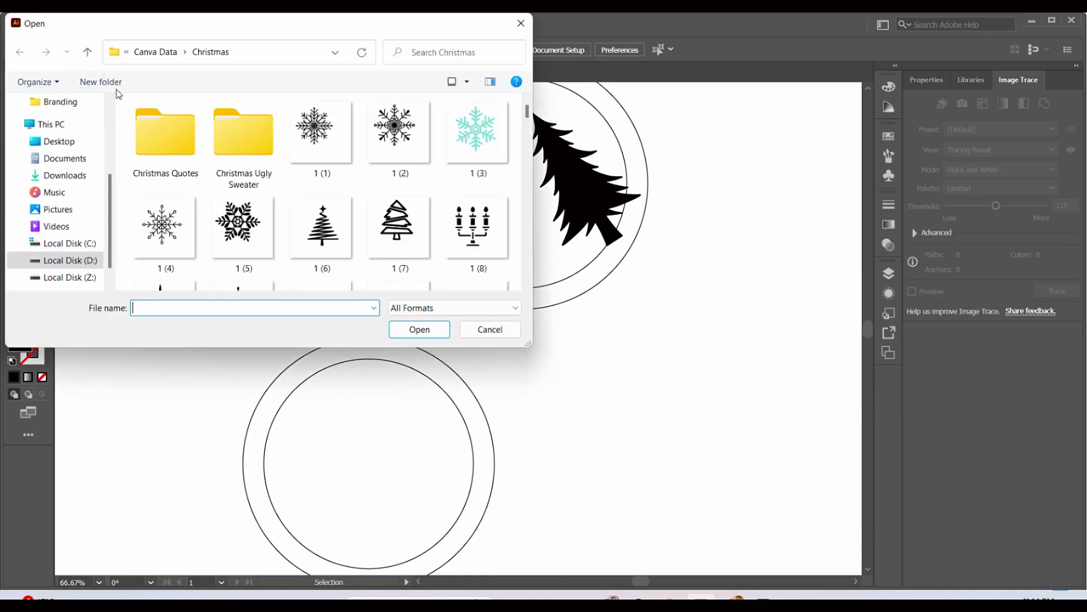
{"action": "left_click_drag", "start_coordinate": [526, 112], "coordinate": [527, 262]}
{"action": "scroll", "coordinate": [345, 233], "scroll_direction": "down", "scroll_amount": 3}
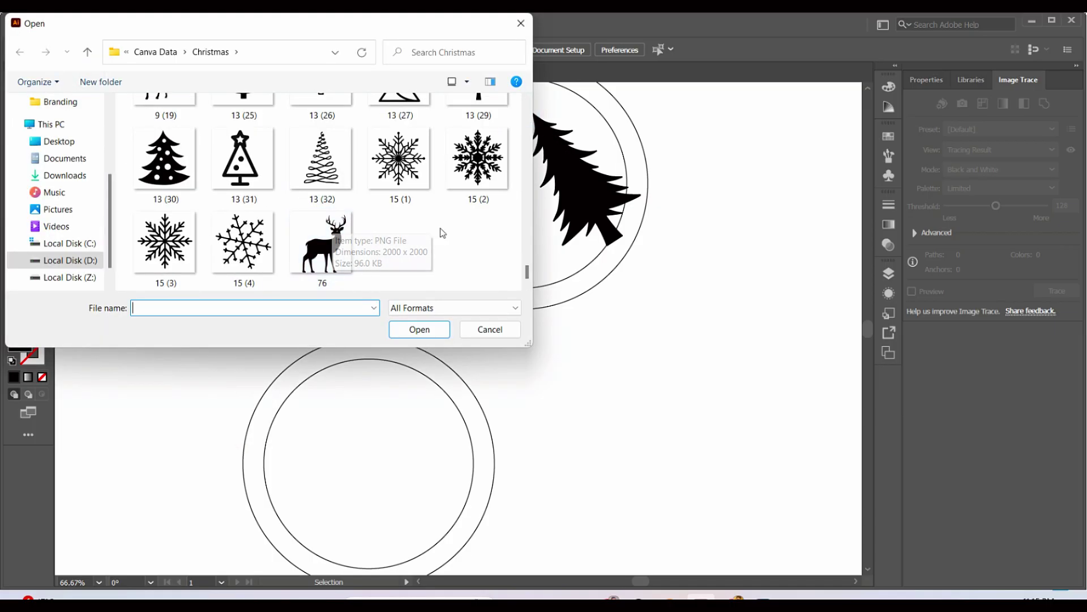
{"action": "scroll", "coordinate": [442, 233], "scroll_direction": "up", "scroll_amount": 10}
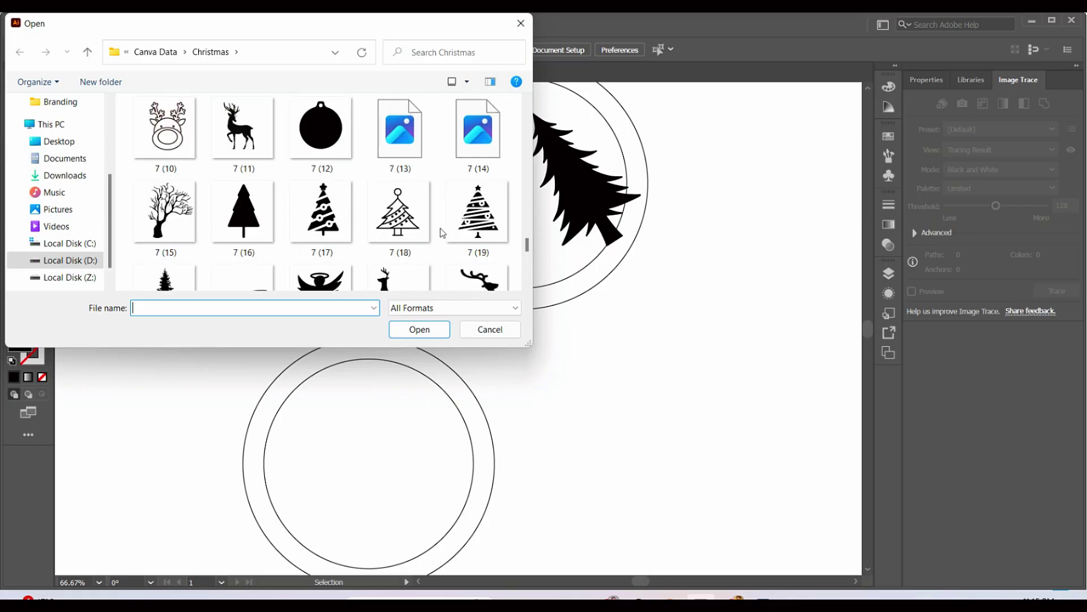
{"action": "scroll", "coordinate": [442, 233], "scroll_direction": "up", "scroll_amount": 5}
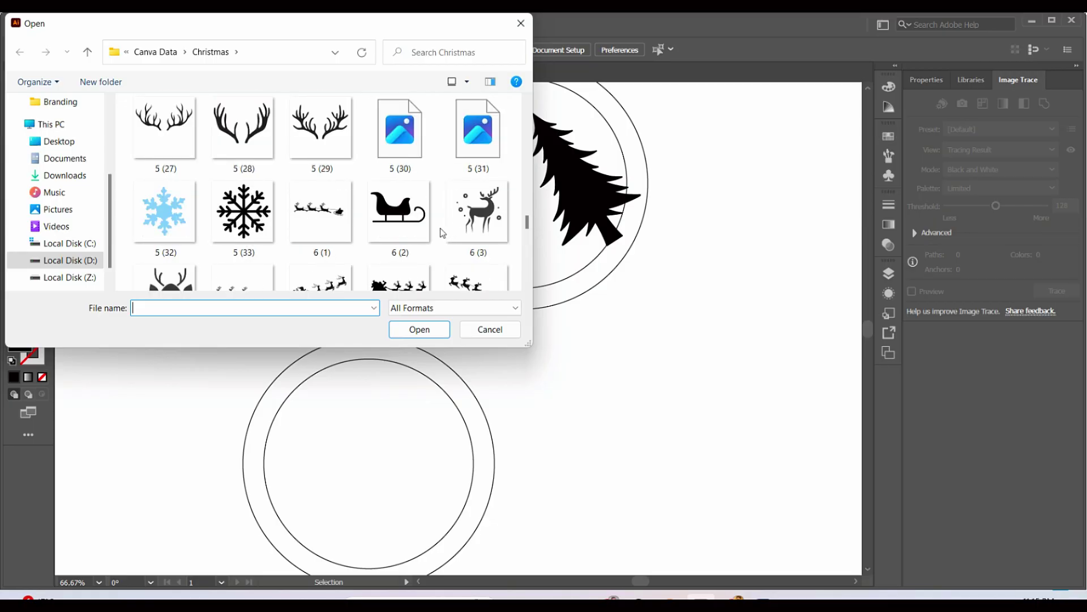
{"action": "double_click", "coordinate": [251, 213]}
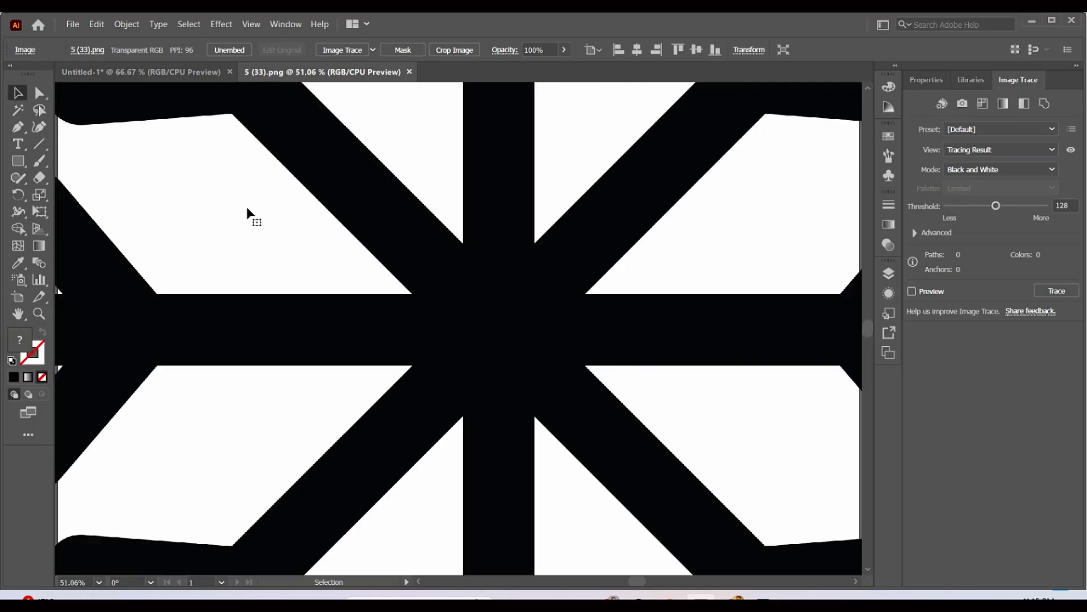
Trace the snowflake image in black and white and expand the result into editable paths.
{"action": "key", "text": "ctrl+minus"}
{"action": "key", "text": "ctrl+minus"}
{"action": "key", "text": "ctrl+minus"}
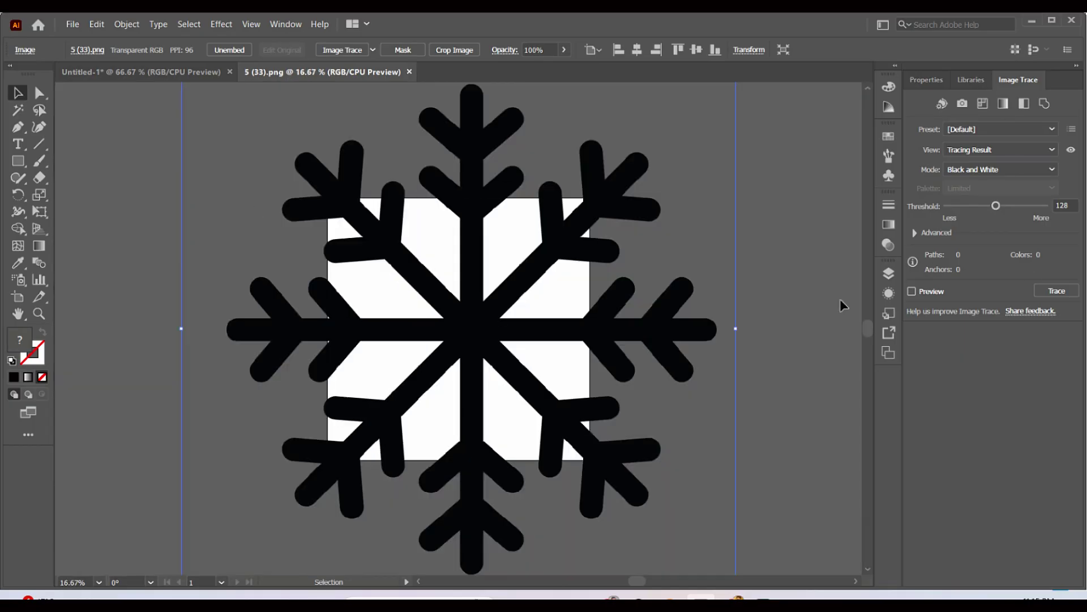
{"action": "left_click", "coordinate": [841, 300]}
{"action": "left_click", "coordinate": [621, 304]}
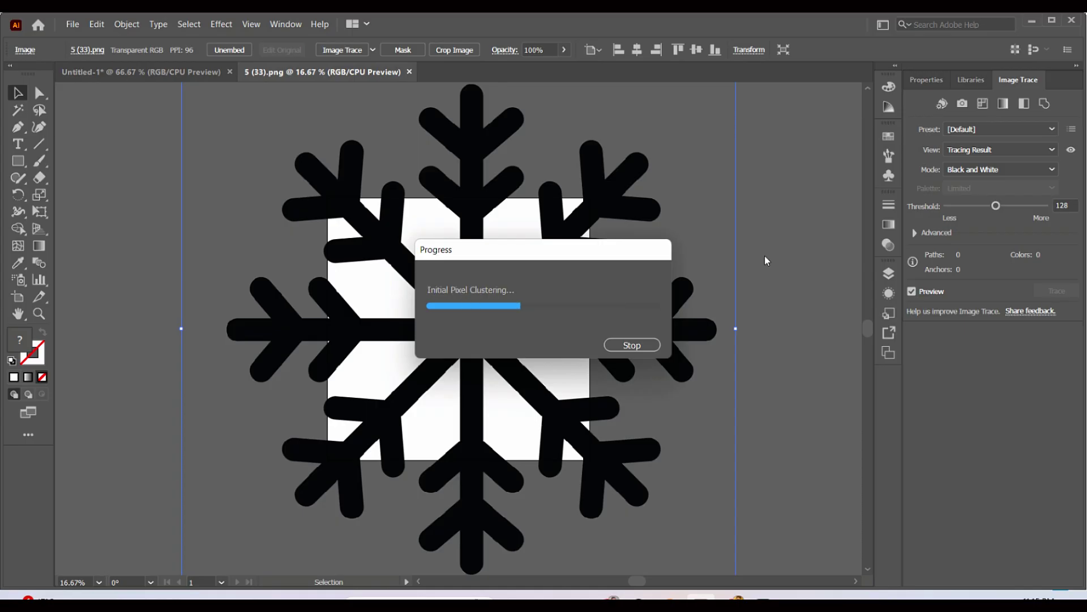
{"action": "left_click", "coordinate": [127, 24]}
{"action": "left_click", "coordinate": [170, 186]}
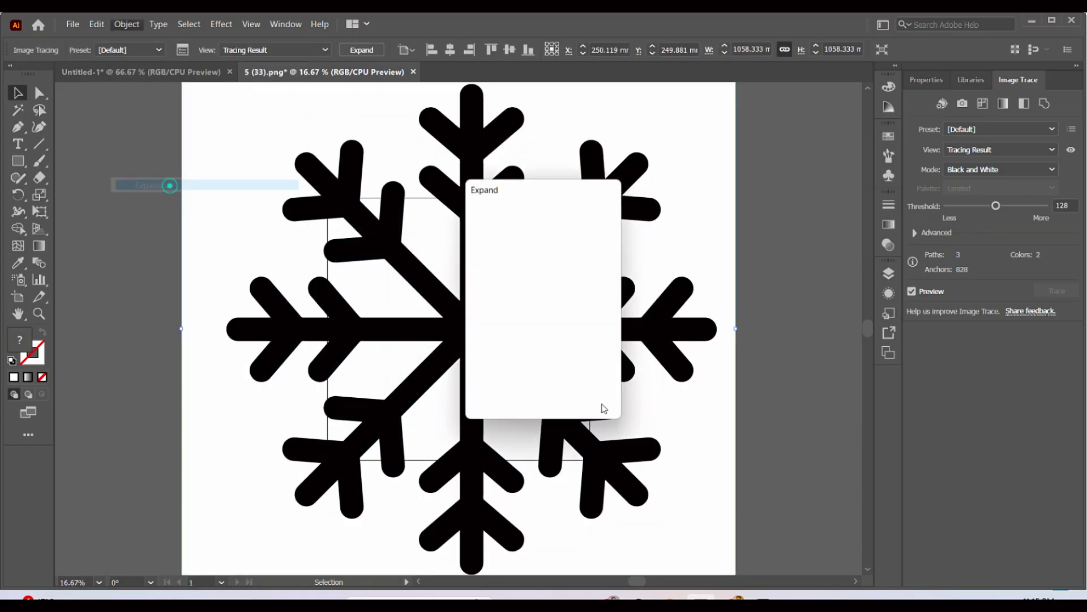
{"action": "left_click", "coordinate": [532, 389]}
Isolate the traced snowflake group, pull its white background aside and delete it.
{"action": "left_click_drag", "start_coordinate": [508, 286], "coordinate": [217, 396]}
{"action": "double_click", "coordinate": [426, 339]}
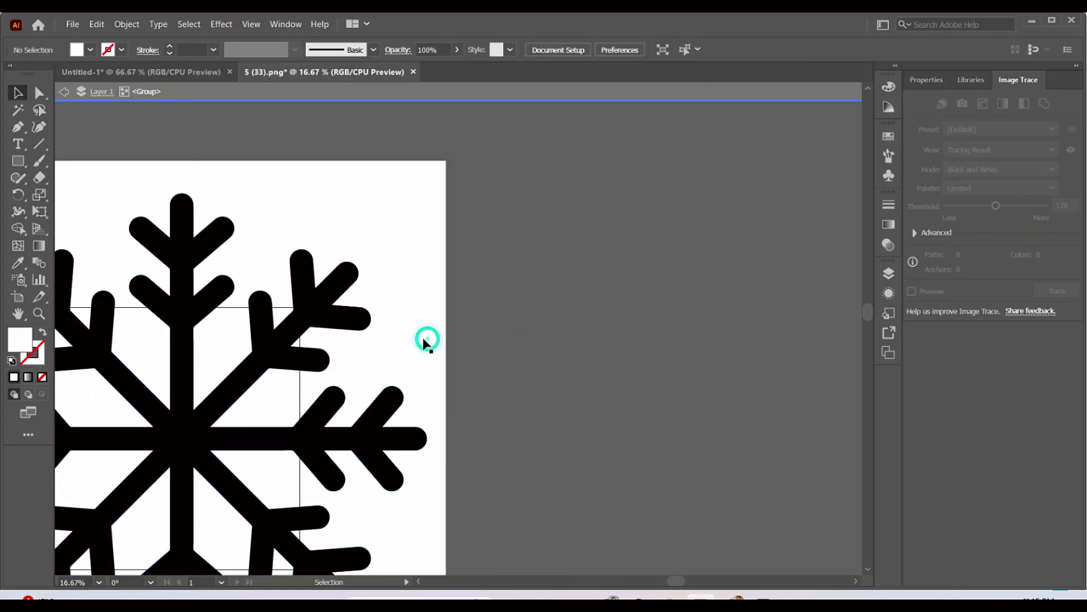
{"action": "left_click_drag", "start_coordinate": [427, 340], "coordinate": [544, 338]}
{"action": "key", "text": "Delete"}
Leave isolation, scale the snowflake down proportionally to under half the artboard's width and move it onto the artboard.
{"action": "left_click_drag", "start_coordinate": [326, 313], "coordinate": [542, 270]}
{"action": "double_click", "coordinate": [725, 291]}
{"action": "left_click", "coordinate": [542, 251]}
{"action": "left_click_drag", "start_coordinate": [644, 152], "coordinate": [270, 476]}
{"action": "scroll", "coordinate": [475, 434], "scroll_direction": "down", "scroll_amount": 3}
{"action": "scroll", "coordinate": [475, 434], "scroll_direction": "left", "scroll_amount": 5}
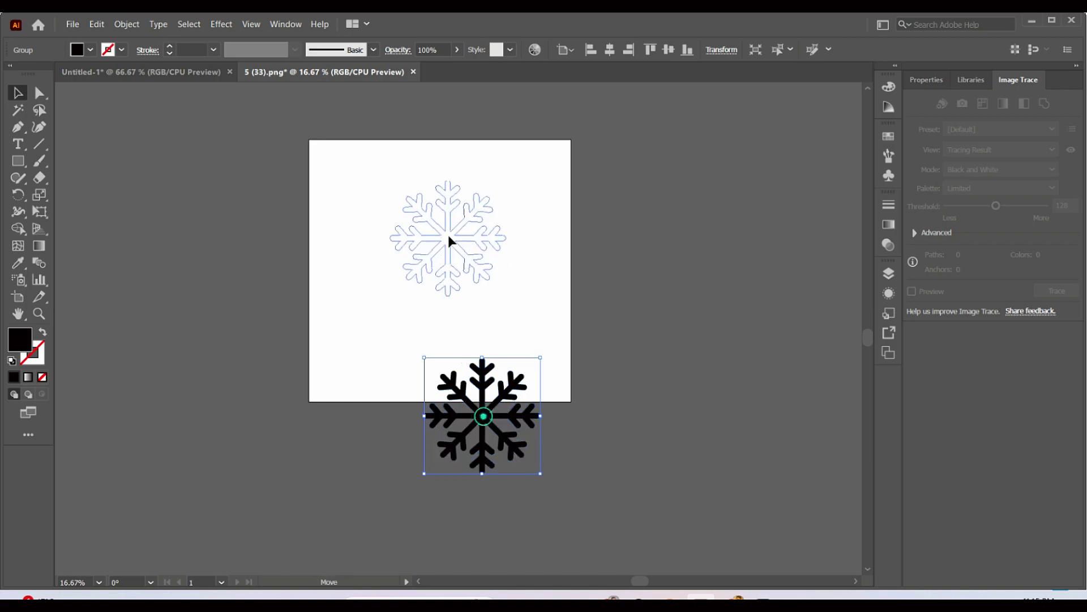
{"action": "left_click_drag", "start_coordinate": [447, 234], "coordinate": [448, 235]}
Paste the snowflake into Untitled-1 and shrink it to about three quarters of the lower ornament's inner circle.
{"action": "left_click", "coordinate": [131, 72]}
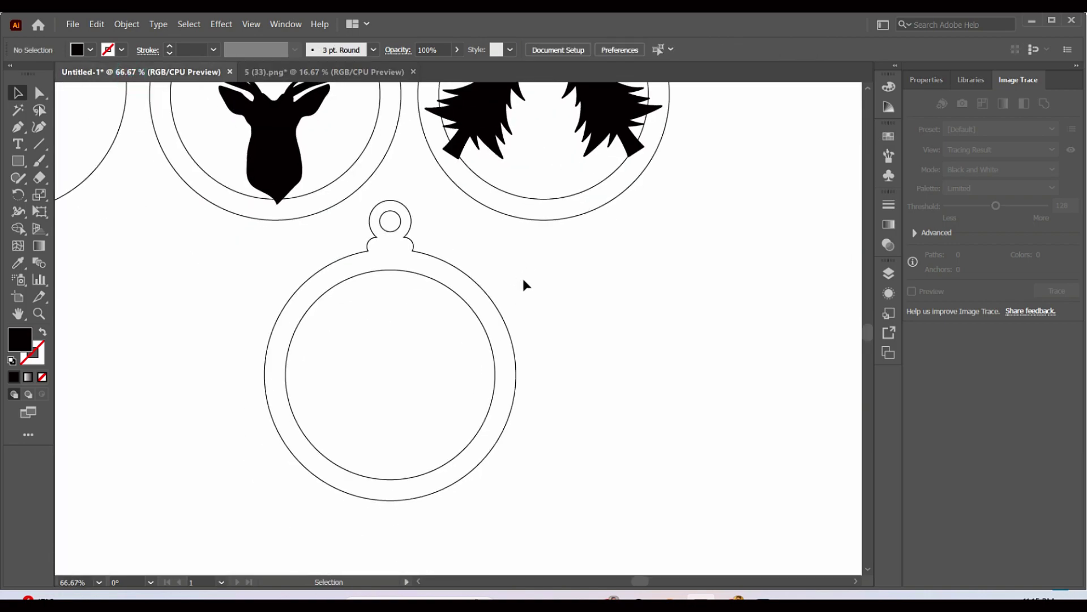
{"action": "key", "text": "ctrl+v"}
{"action": "left_click_drag", "start_coordinate": [691, 98], "coordinate": [391, 337]}
{"action": "left_click", "coordinate": [628, 447]}
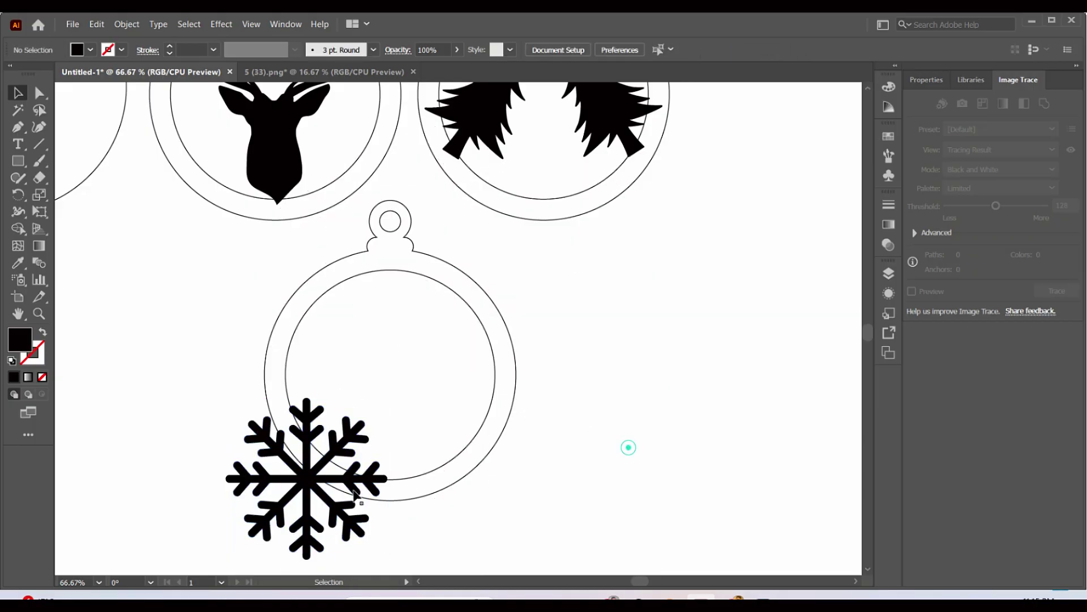
Shift the snowflake up and right so it overlaps the lower-left part of the bottom ornament's ring.
{"action": "left_click_drag", "start_coordinate": [309, 479], "coordinate": [354, 443]}
{"action": "left_click", "coordinate": [556, 449]}
{"action": "left_click_drag", "start_coordinate": [488, 419], "coordinate": [414, 458]}
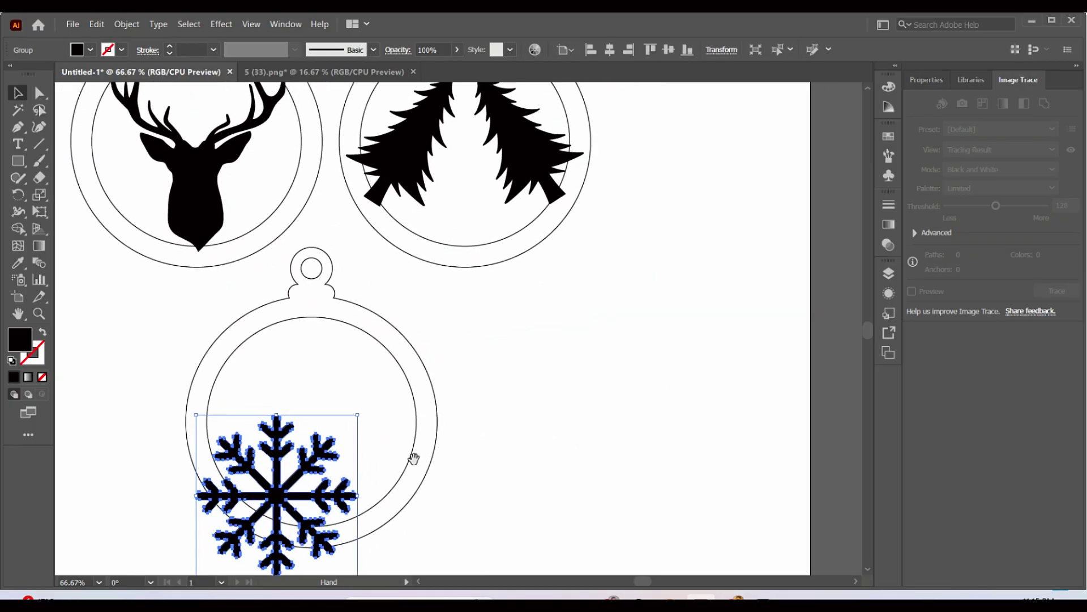
Duplicate the snowflake onto the upper-right part of the bottom ornament so the copy overlaps its ring.
{"action": "left_click_drag", "start_coordinate": [290, 494], "coordinate": [362, 365]}
{"action": "left_click", "coordinate": [558, 386]}
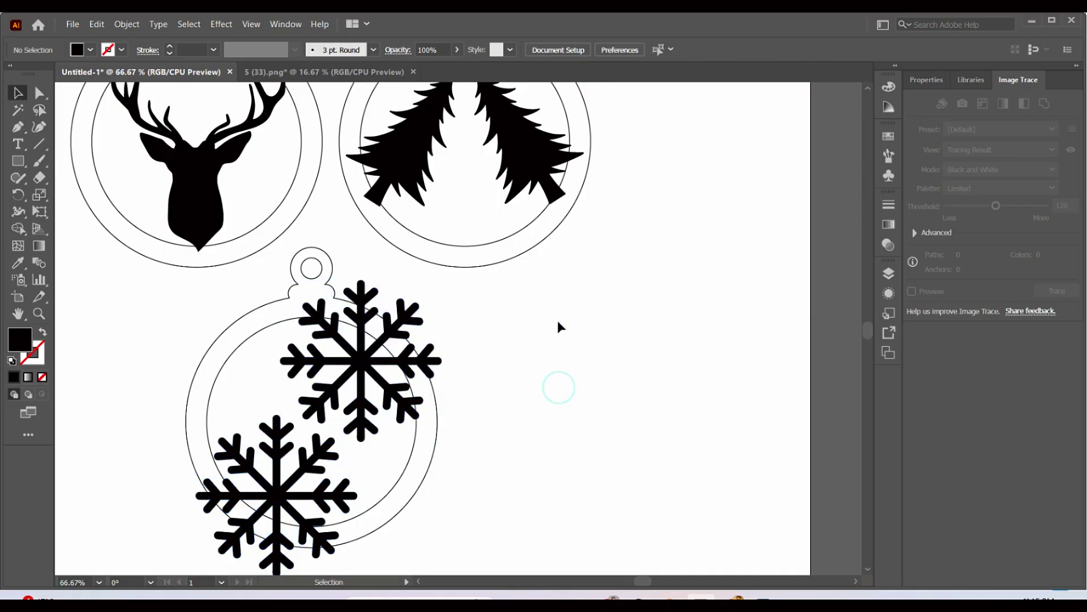
Enlarge the deer head slightly and recentre it so the antlers and chin overlap the ornament's ring.
{"action": "left_click_drag", "start_coordinate": [557, 320], "coordinate": [723, 432]}
{"action": "left_click", "coordinate": [368, 322]}
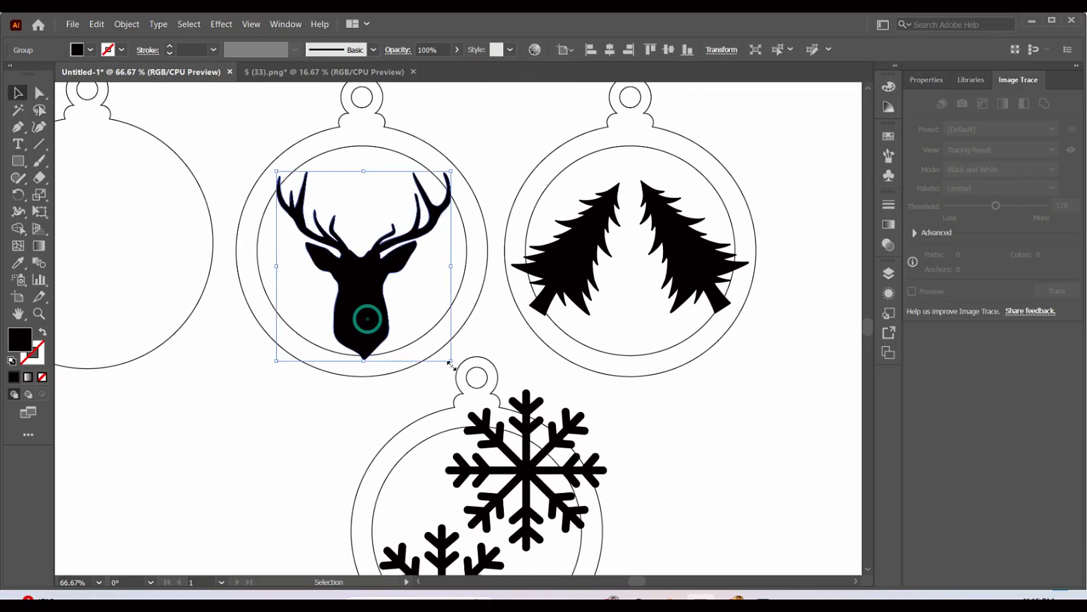
{"action": "left_click_drag", "start_coordinate": [452, 361], "coordinate": [434, 356]}
{"action": "left_click_drag", "start_coordinate": [367, 316], "coordinate": [364, 316]}
{"action": "left_click", "coordinate": [508, 137]}
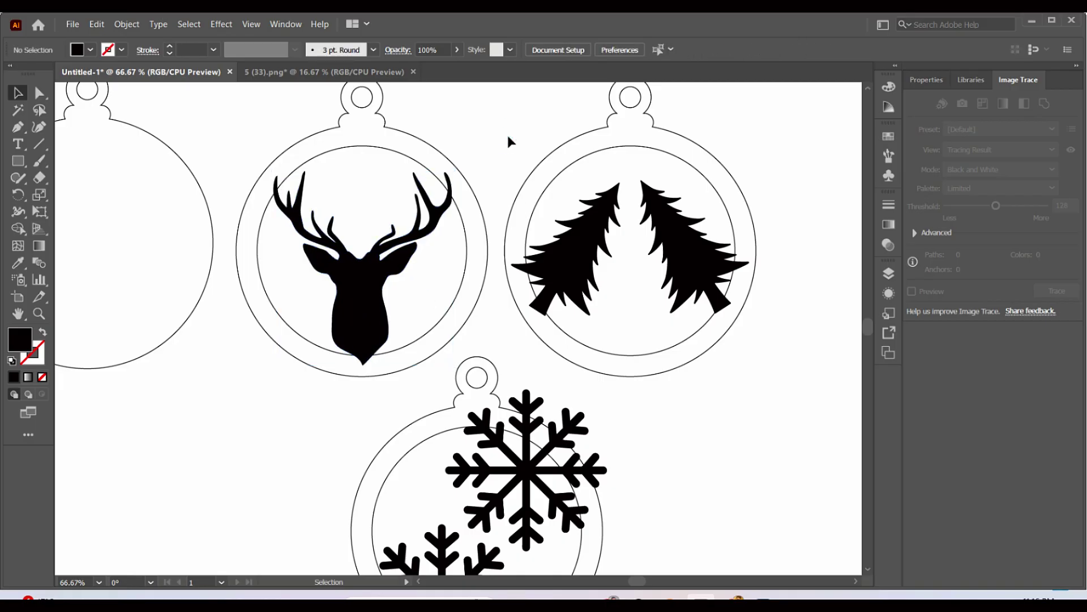
Select the whole deer ornament and merge both antlers with its ring using Shape Builder.
{"action": "left_click_drag", "start_coordinate": [304, 292], "coordinate": [367, 361]}
{"action": "left_click_drag", "start_coordinate": [506, 438], "coordinate": [488, 436]}
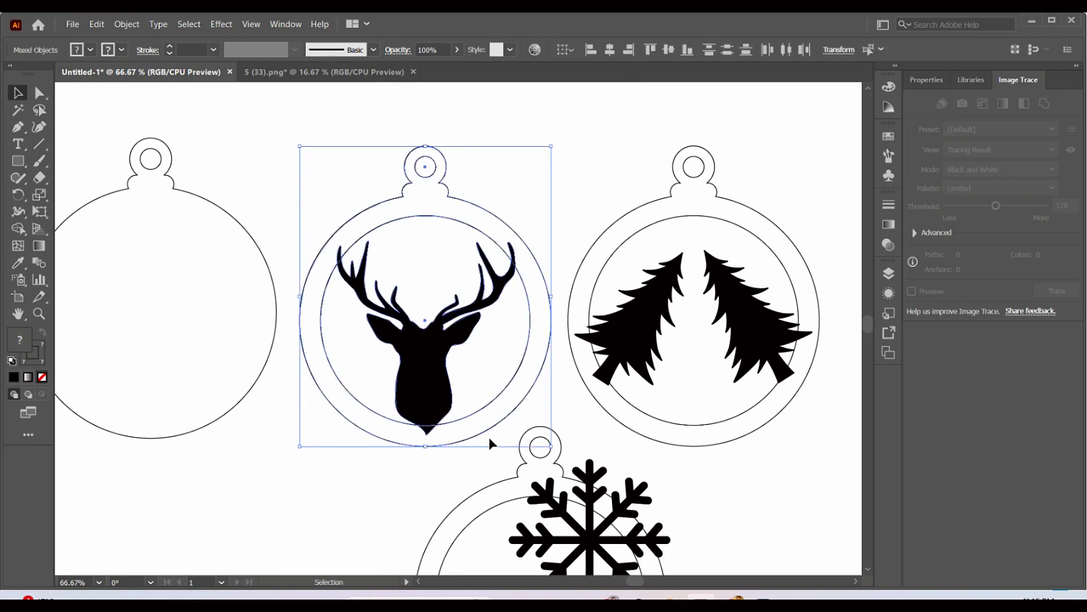
{"action": "key", "text": "ctrl+plus"}
{"action": "key", "text": "ctrl+plus"}
{"action": "key", "text": "ctrl+plus"}
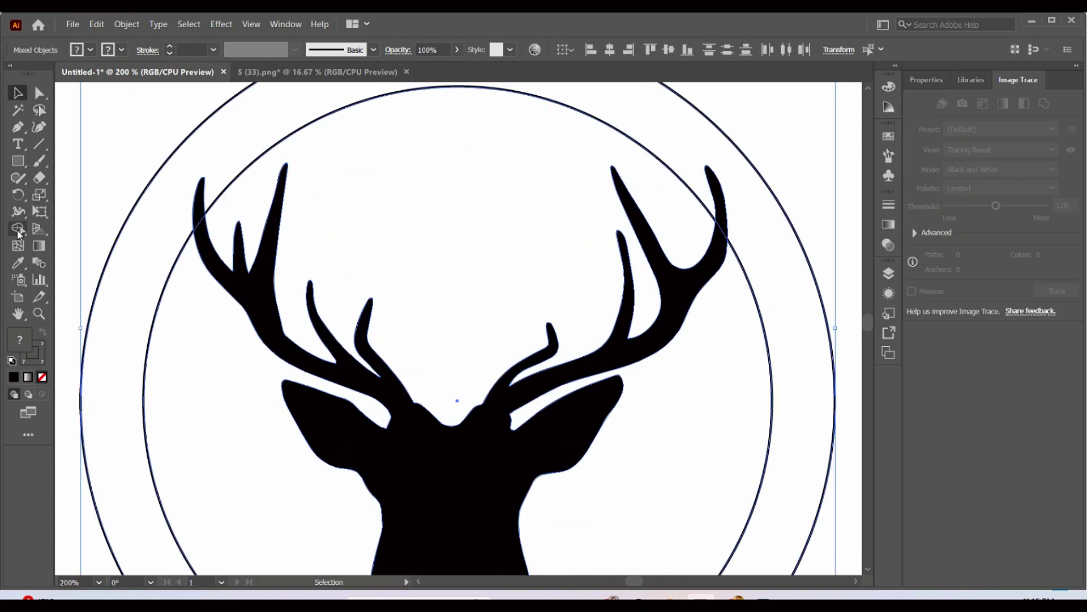
{"action": "left_click", "coordinate": [18, 233]}
{"action": "left_click_drag", "start_coordinate": [170, 212], "coordinate": [199, 225]}
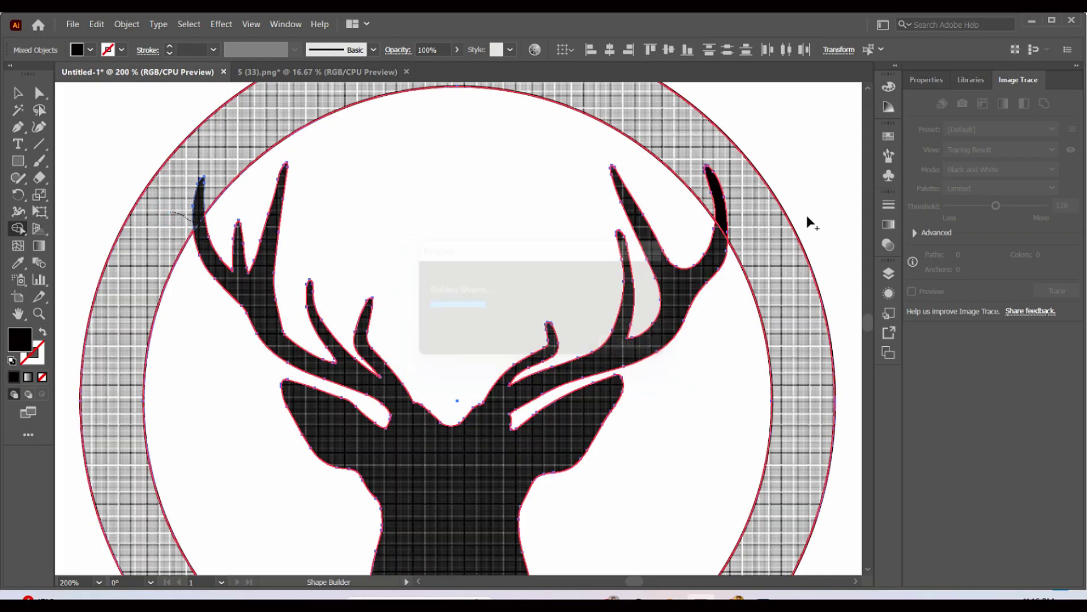
{"action": "left_click_drag", "start_coordinate": [745, 212], "coordinate": [720, 225]}
Merge the deer's chin with the lower part of the ring and deselect the ornament.
{"action": "scroll", "coordinate": [567, 333], "scroll_direction": "down", "scroll_amount": 3}
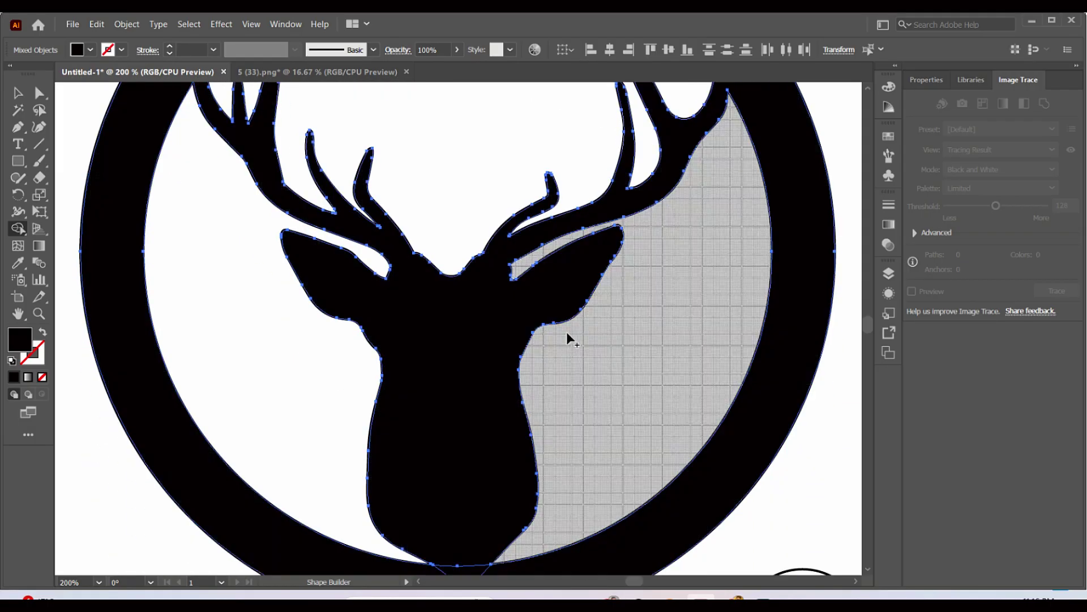
{"action": "scroll", "coordinate": [568, 333], "scroll_direction": "down", "scroll_amount": 6}
{"action": "left_click_drag", "start_coordinate": [509, 508], "coordinate": [458, 452]}
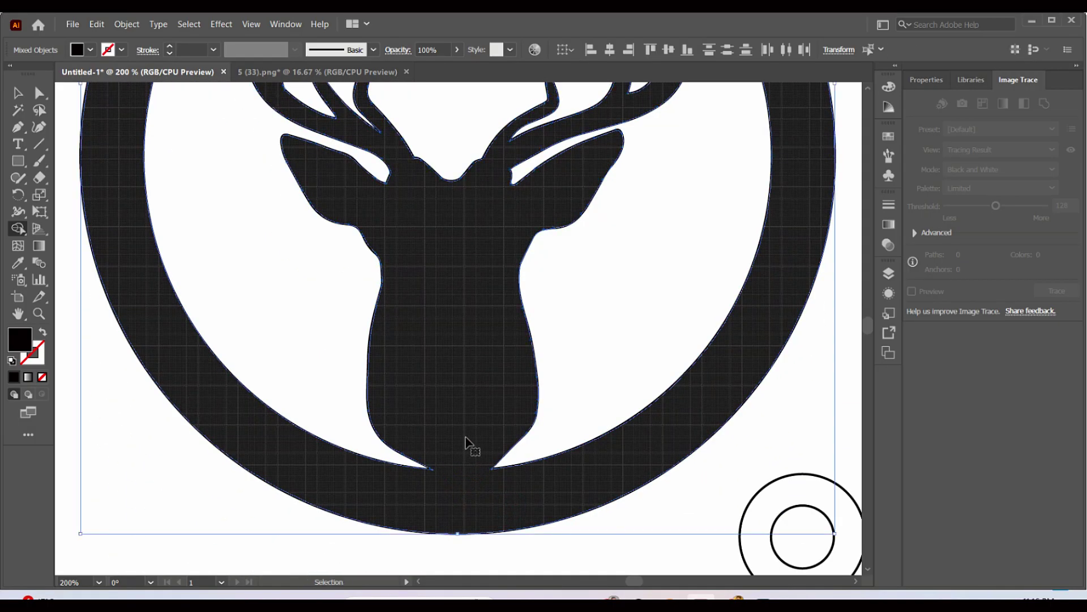
{"action": "scroll", "coordinate": [466, 439], "scroll_direction": "down", "scroll_amount": 4}
{"action": "key", "text": "v"}
{"action": "left_click", "coordinate": [524, 199]}
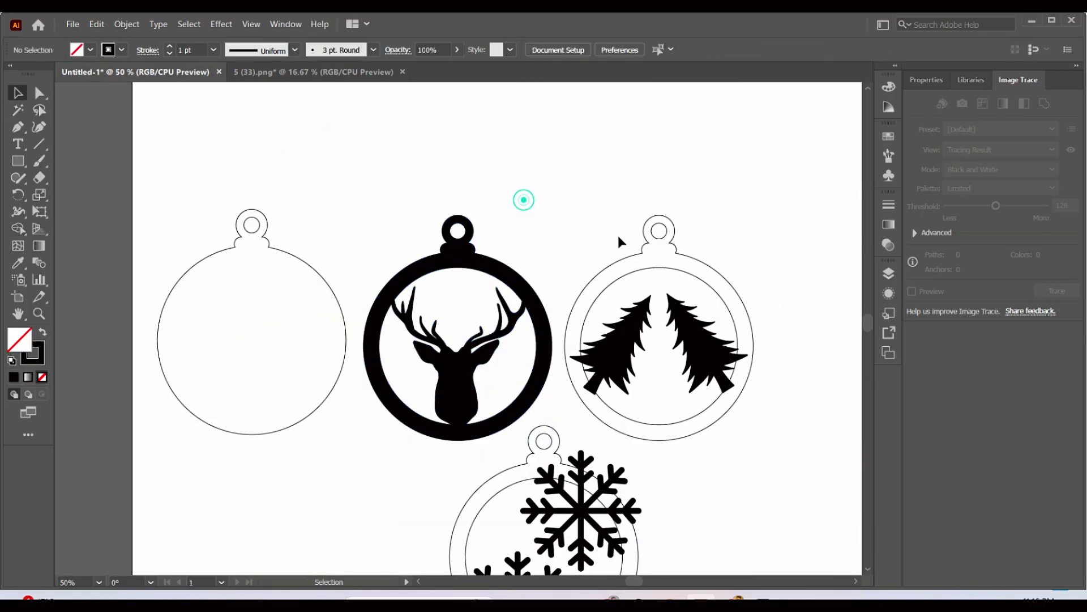
Select the pine tree ornament and merge the right tree's outer branches and trunk with the ring using Shape Builder.
{"action": "left_click_drag", "start_coordinate": [619, 242], "coordinate": [453, 190]}
{"action": "left_click_drag", "start_coordinate": [581, 404], "coordinate": [583, 407]}
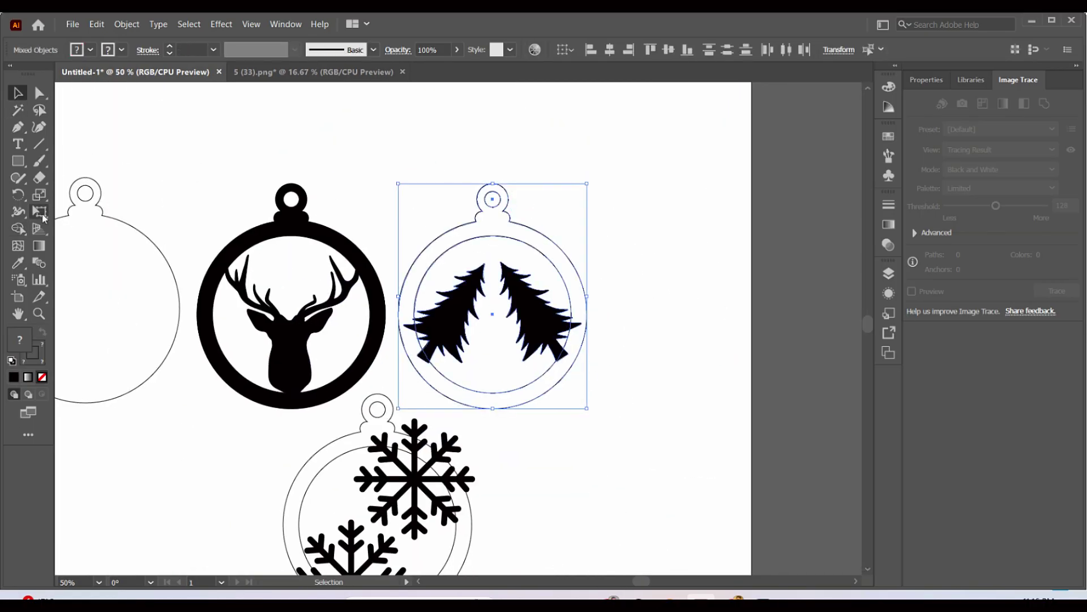
{"action": "left_click", "coordinate": [18, 229]}
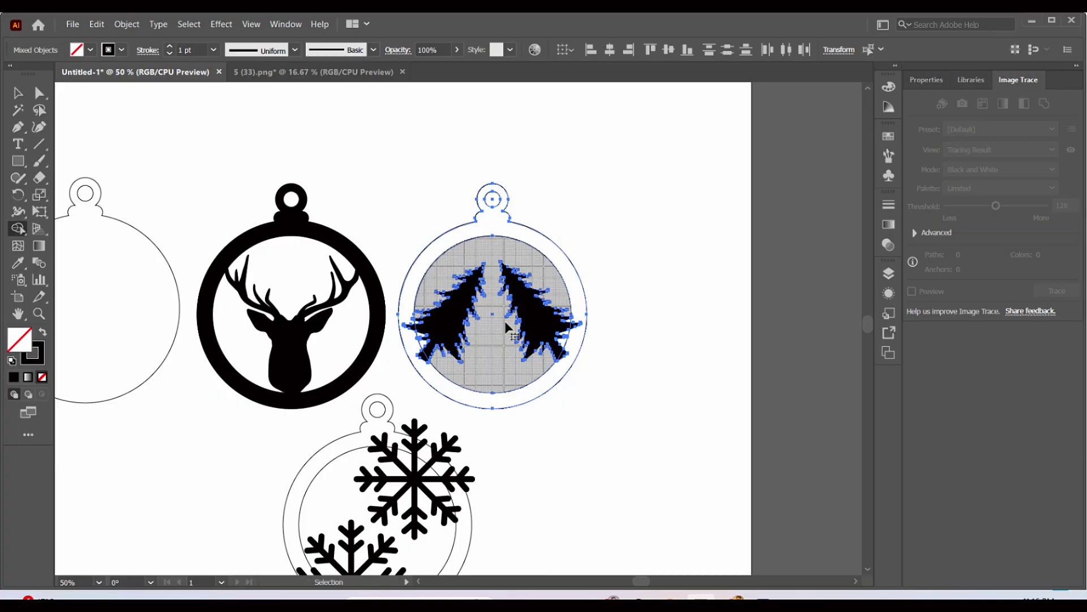
{"action": "key", "text": "ctrl+equal"}
{"action": "key", "text": "ctrl+equal"}
{"action": "key", "text": "ctrl+equal"}
{"action": "scroll", "coordinate": [702, 326], "scroll_direction": "down", "scroll_amount": 2}
{"action": "left_click_drag", "start_coordinate": [716, 313], "coordinate": [705, 346]}
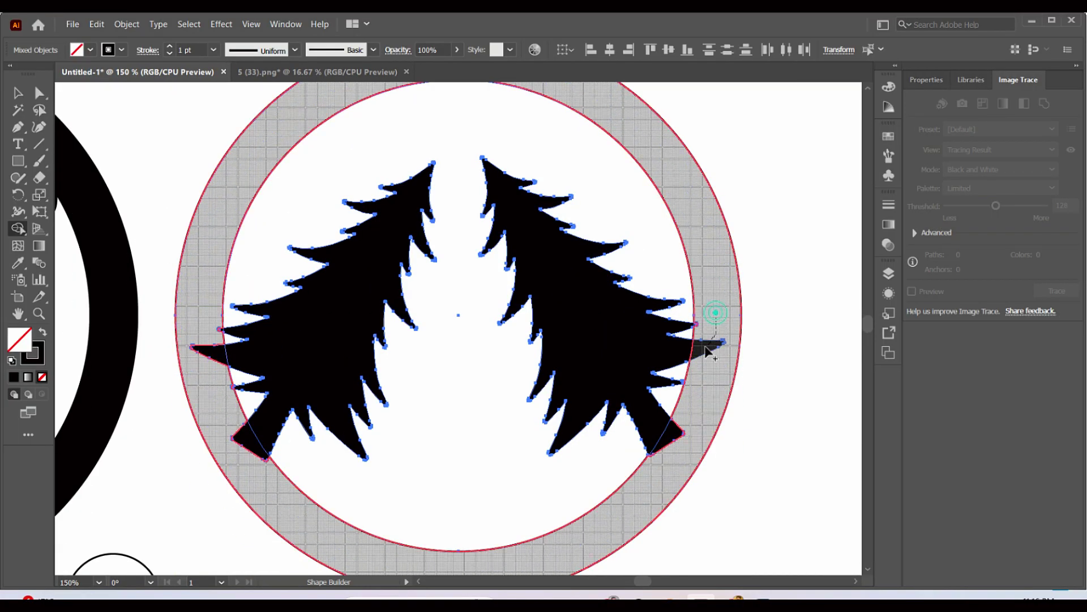
{"action": "left_click", "coordinate": [709, 353]}
{"action": "left_click_drag", "start_coordinate": [668, 404], "coordinate": [667, 402]}
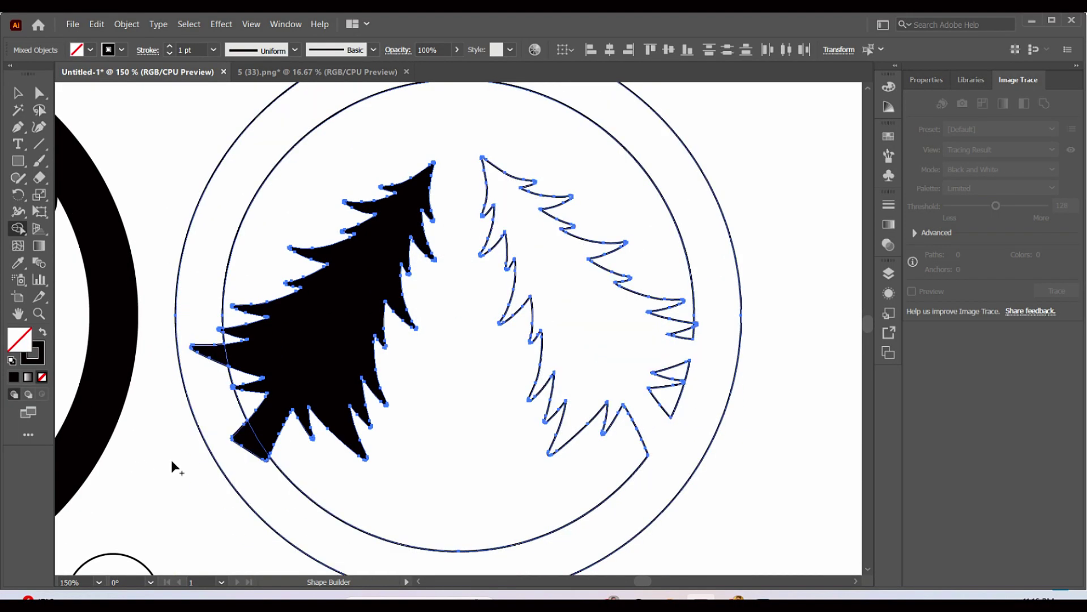
Merge the left tree's trunk and branches with the ring, then join the remaining branch tips on both sides.
{"action": "left_click_drag", "start_coordinate": [245, 458], "coordinate": [270, 436]}
{"action": "left_click_drag", "start_coordinate": [207, 374], "coordinate": [235, 361]}
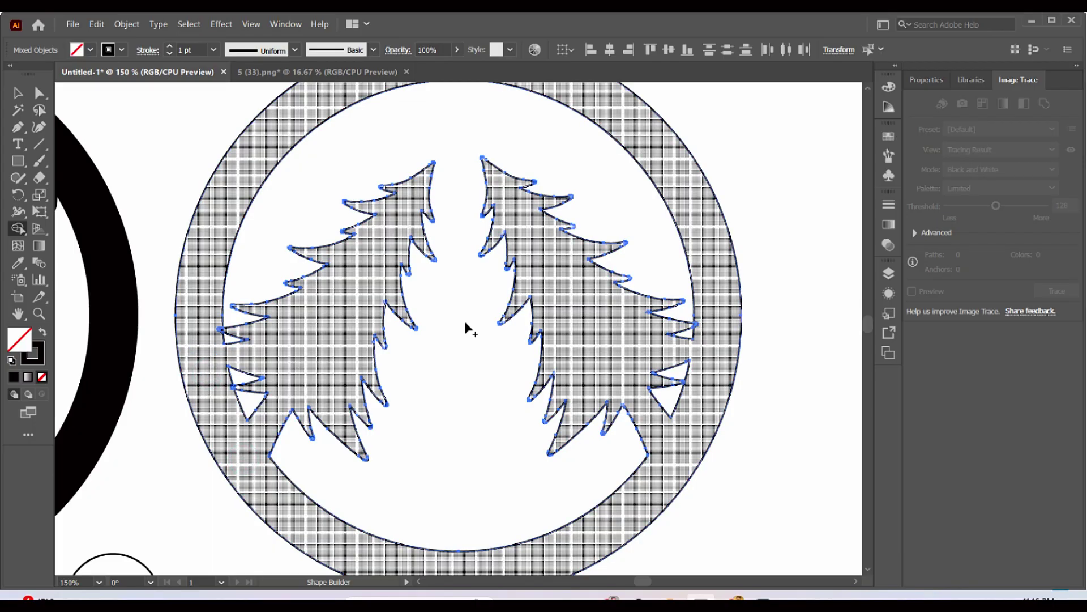
{"action": "scroll", "coordinate": [474, 345], "scroll_direction": "up", "scroll_amount": 3}
{"action": "mouse_move", "coordinate": [704, 381]}
{"action": "left_mouse_down"}
{"action": "mouse_move", "coordinate": [691, 382]}
{"action": "mouse_move", "coordinate": [709, 388]}
{"action": "mouse_move", "coordinate": [694, 378]}
{"action": "mouse_move", "coordinate": [707, 379]}
{"action": "left_mouse_up"}
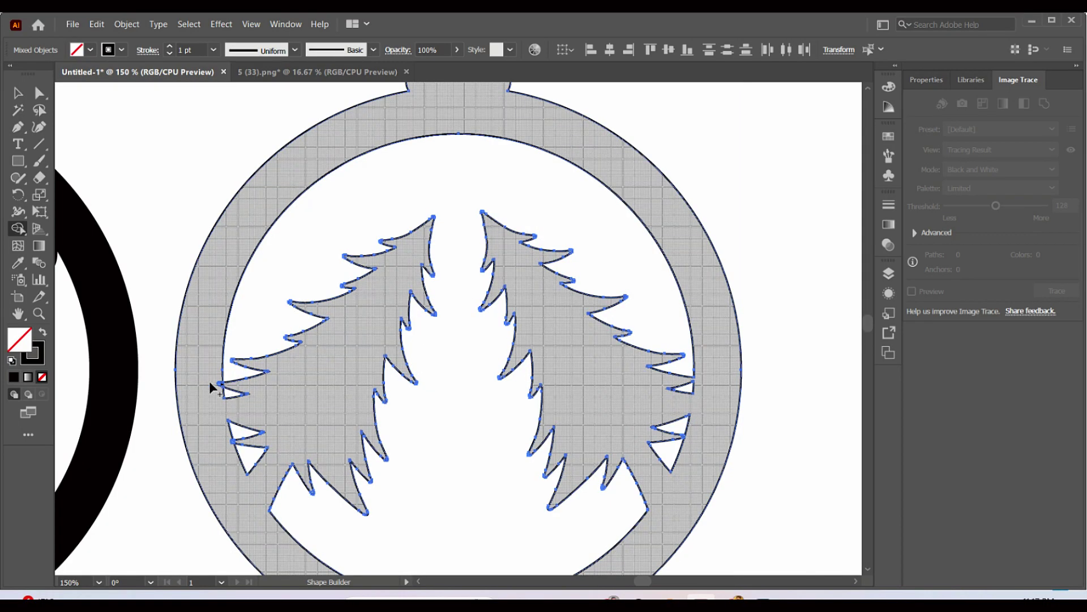
{"action": "left_click_drag", "start_coordinate": [209, 382], "coordinate": [222, 384]}
{"action": "scroll", "coordinate": [602, 359], "scroll_direction": "up", "scroll_amount": 1}
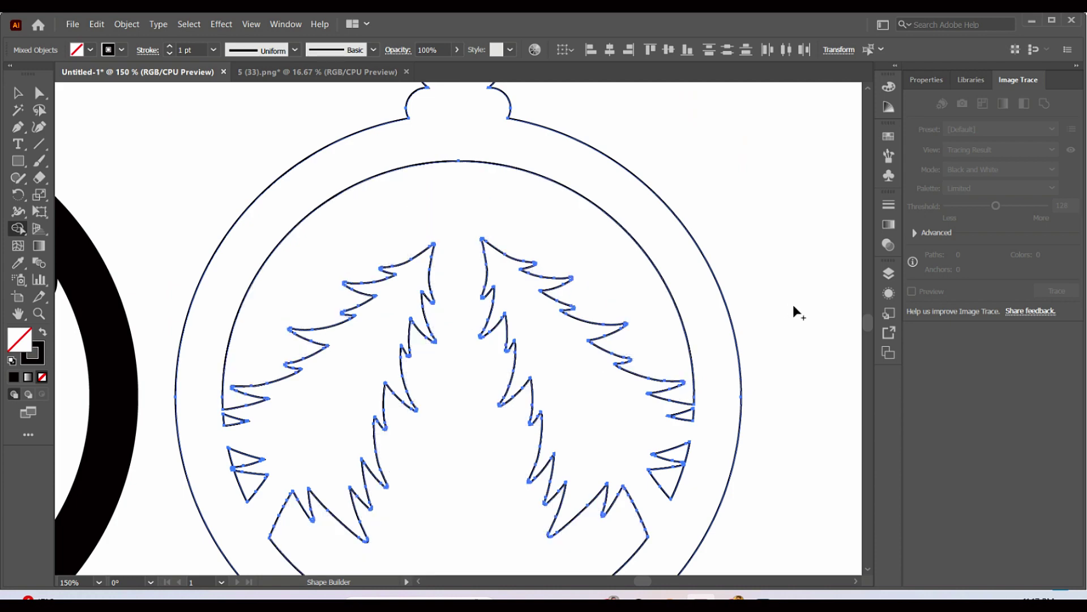
Move the merged tree ornament to the right off its leftover pieces and delete those leftovers.
{"action": "key", "text": "ctrl+minus"}
{"action": "key", "text": "ctrl+minus"}
{"action": "key", "text": "ctrl+minus"}
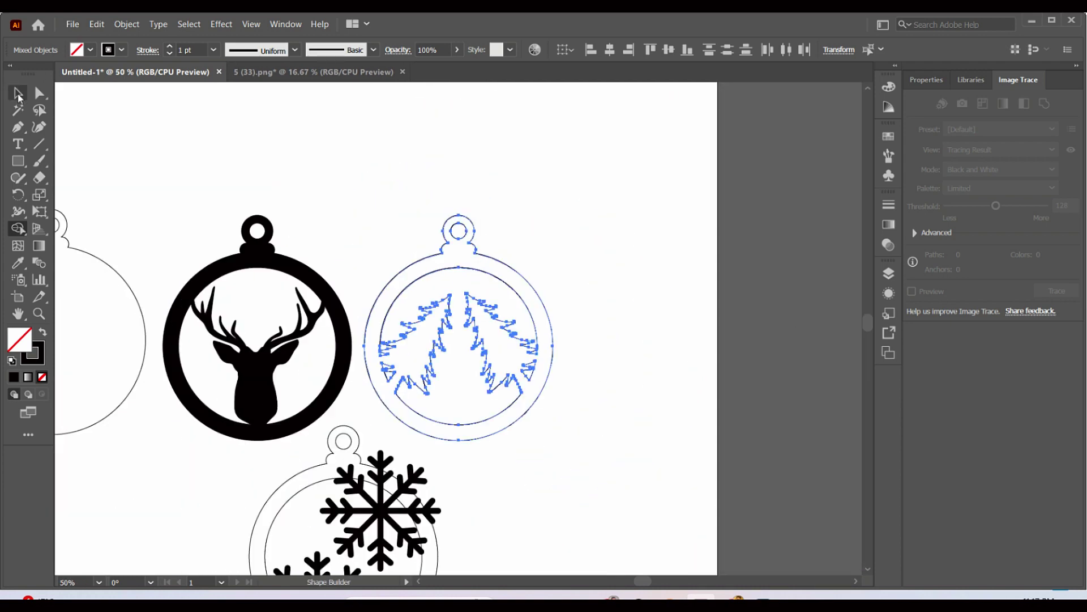
{"action": "left_click", "coordinate": [18, 94]}
{"action": "left_click", "coordinate": [355, 182]}
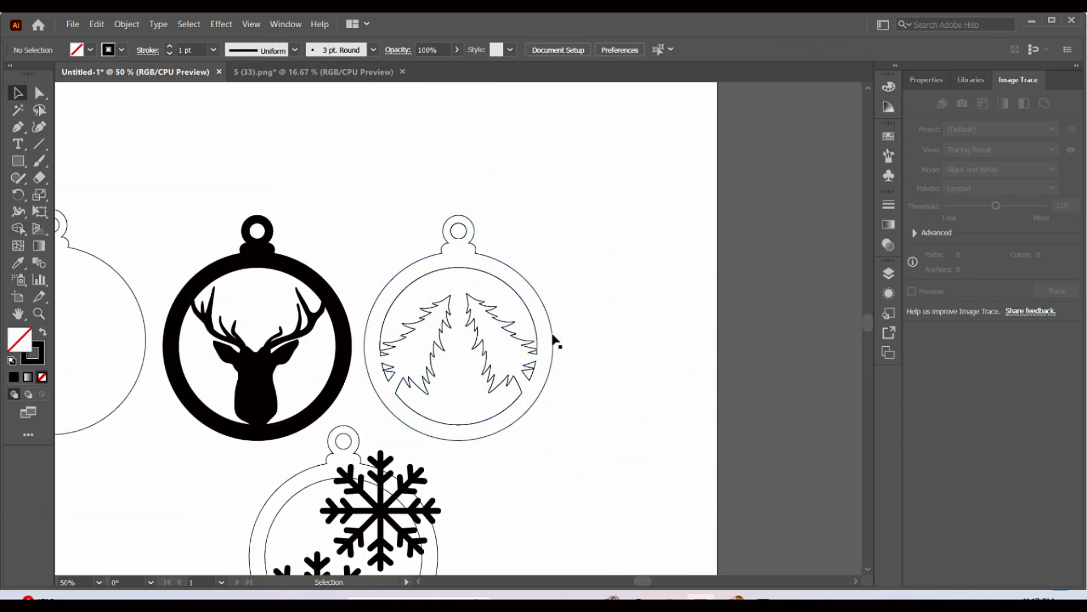
{"action": "left_click_drag", "start_coordinate": [554, 340], "coordinate": [766, 336]}
{"action": "left_click", "coordinate": [530, 432]}
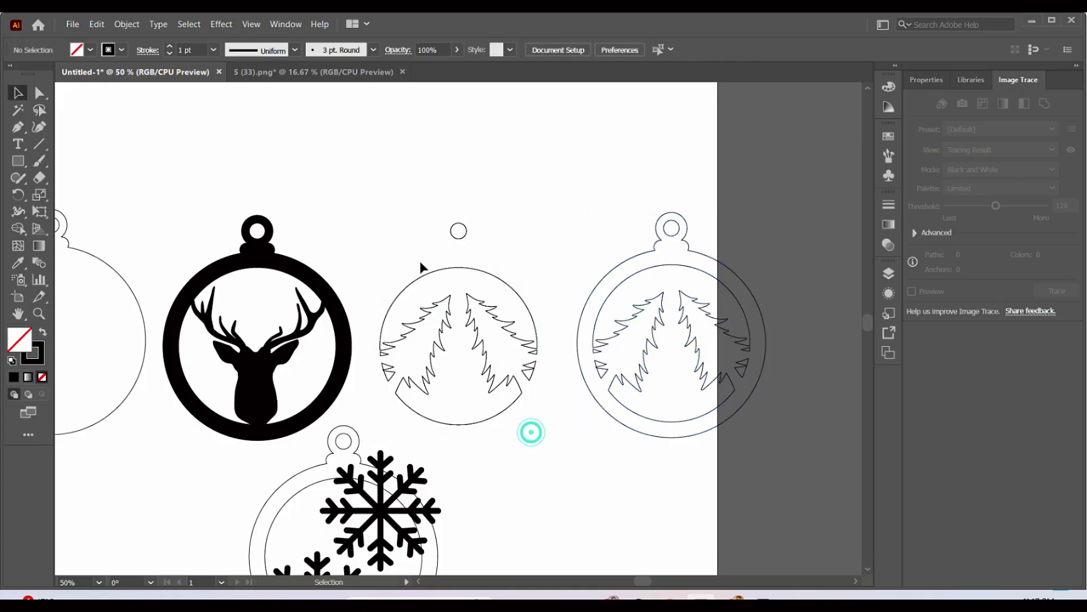
{"action": "left_click_drag", "start_coordinate": [388, 212], "coordinate": [535, 406]}
{"action": "key", "text": "Delete"}
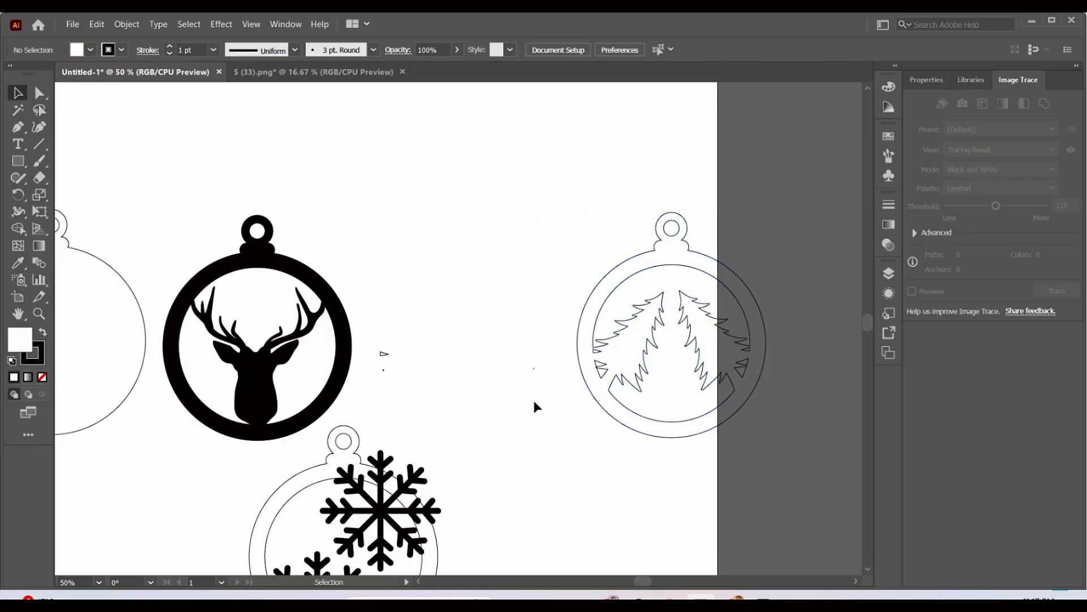
{"action": "left_click_drag", "start_coordinate": [369, 327], "coordinate": [407, 378]}
{"action": "key", "text": "Delete"}
Move the deer ornament aside, delete the leftover shapes underneath, and bring the ornament back to its place.
{"action": "left_click_drag", "start_coordinate": [347, 343], "coordinate": [514, 221]}
{"action": "left_click", "coordinate": [418, 369]}
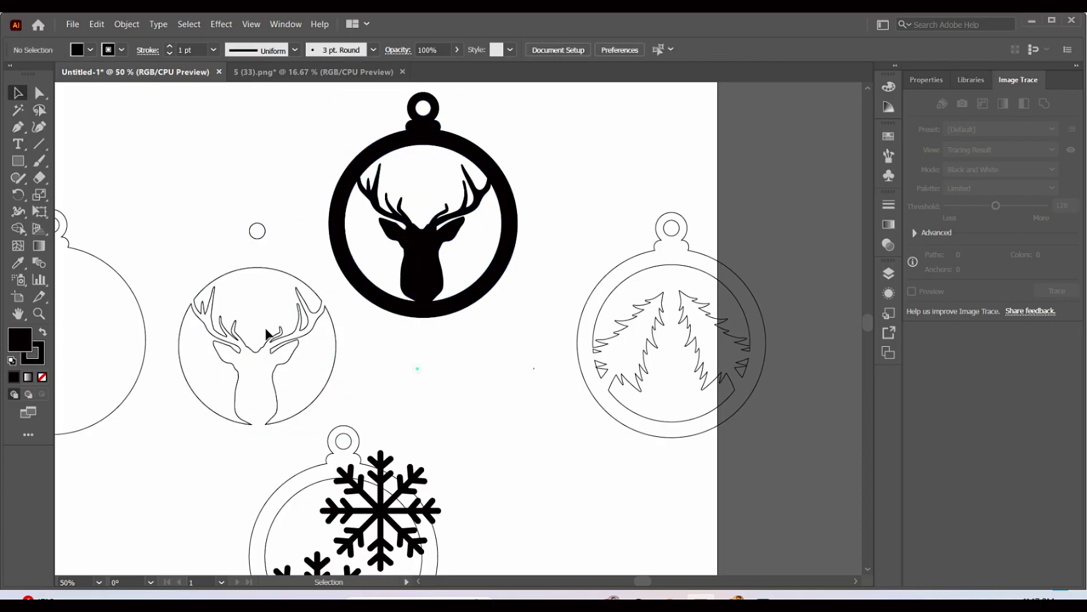
{"action": "left_click_drag", "start_coordinate": [276, 402], "coordinate": [276, 409]}
{"action": "key", "text": "Delete"}
{"action": "left_click_drag", "start_coordinate": [423, 269], "coordinate": [271, 369]}
Place the tree ornament beside the deer ornament and fill it with black.
{"action": "left_click_drag", "start_coordinate": [655, 345], "coordinate": [478, 324]}
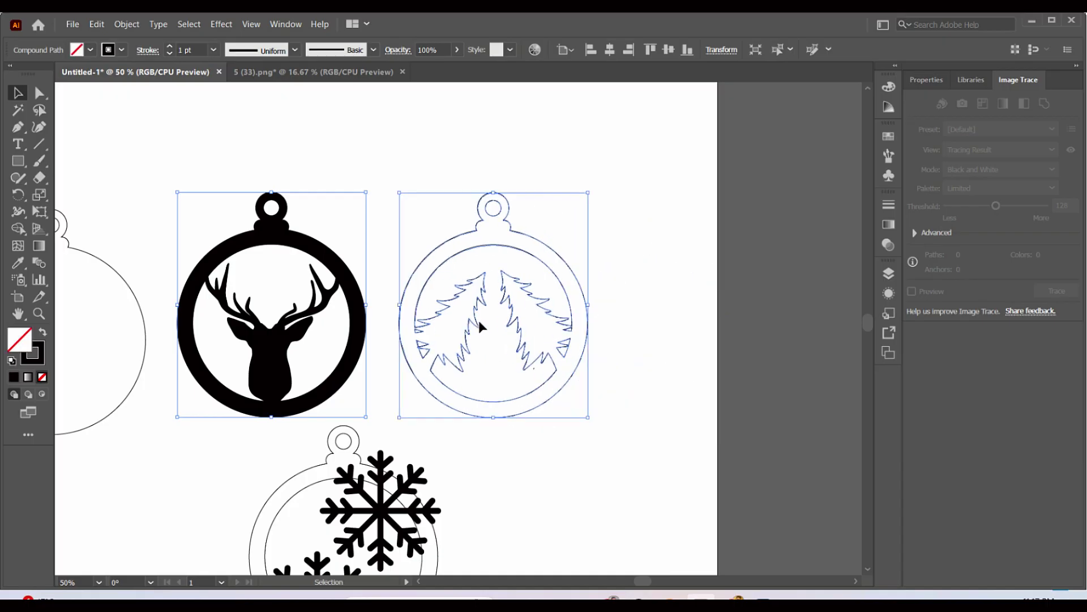
{"action": "left_click", "coordinate": [927, 79]}
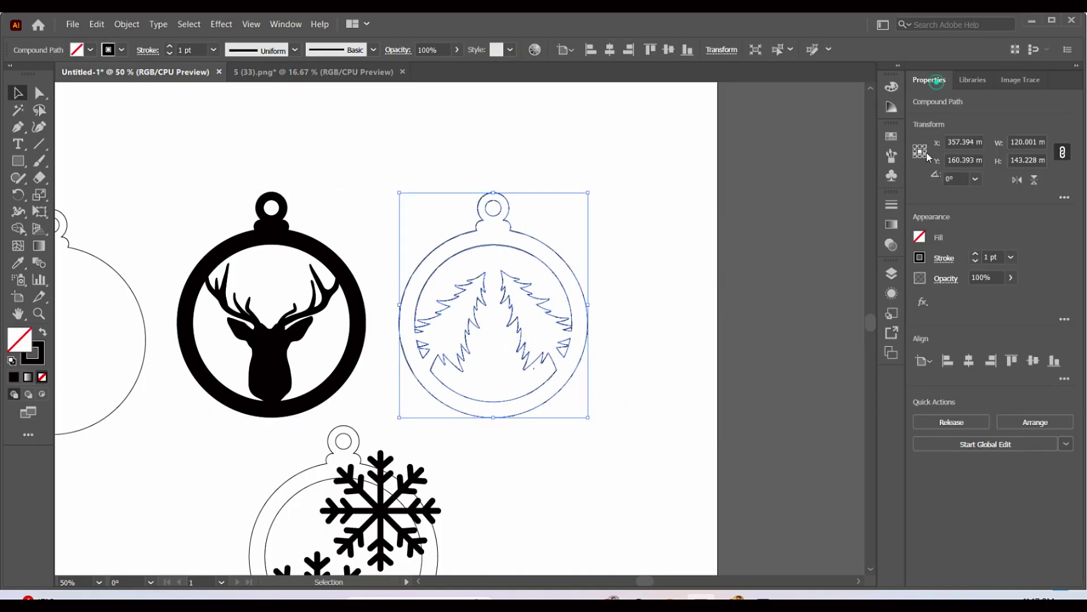
{"action": "left_click", "coordinate": [919, 237]}
{"action": "left_click", "coordinate": [795, 289]}
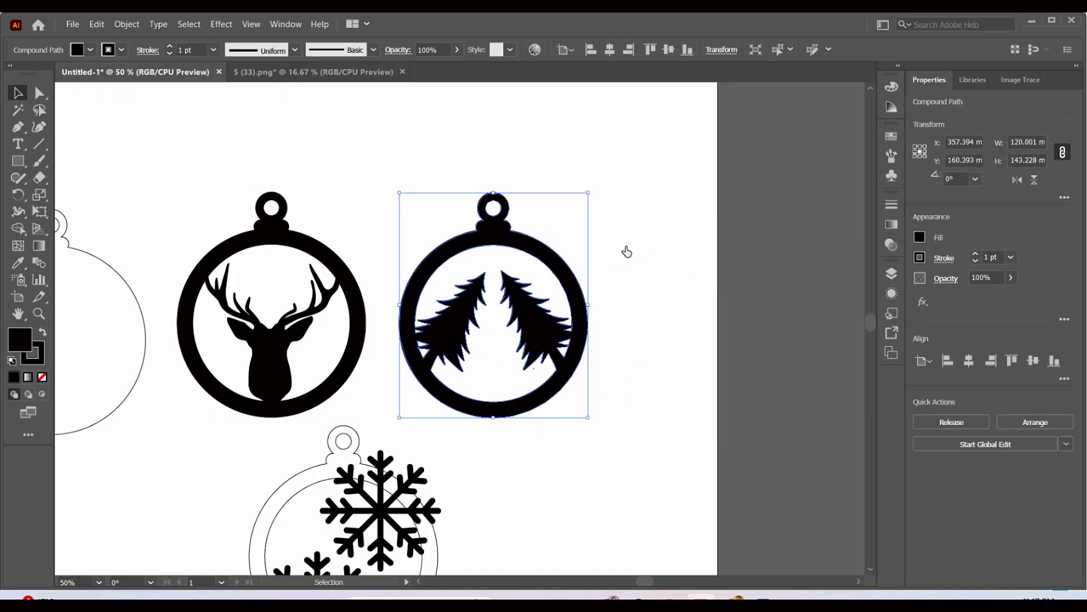
{"action": "left_click", "coordinate": [627, 252]}
{"action": "left_click_drag", "start_coordinate": [595, 377], "coordinate": [826, 382]}
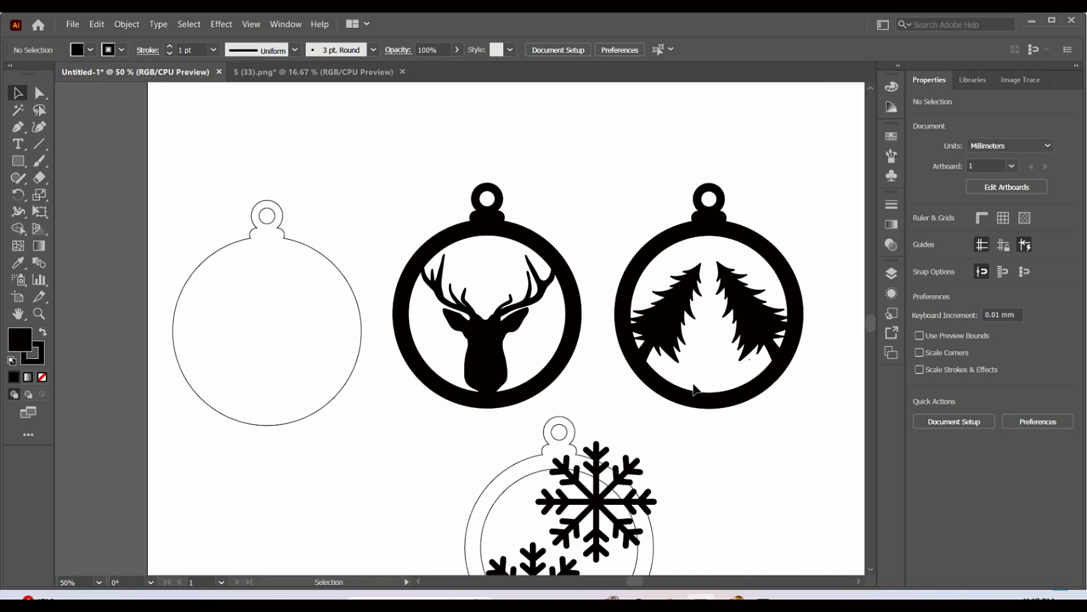
{"action": "left_click", "coordinate": [340, 396]}
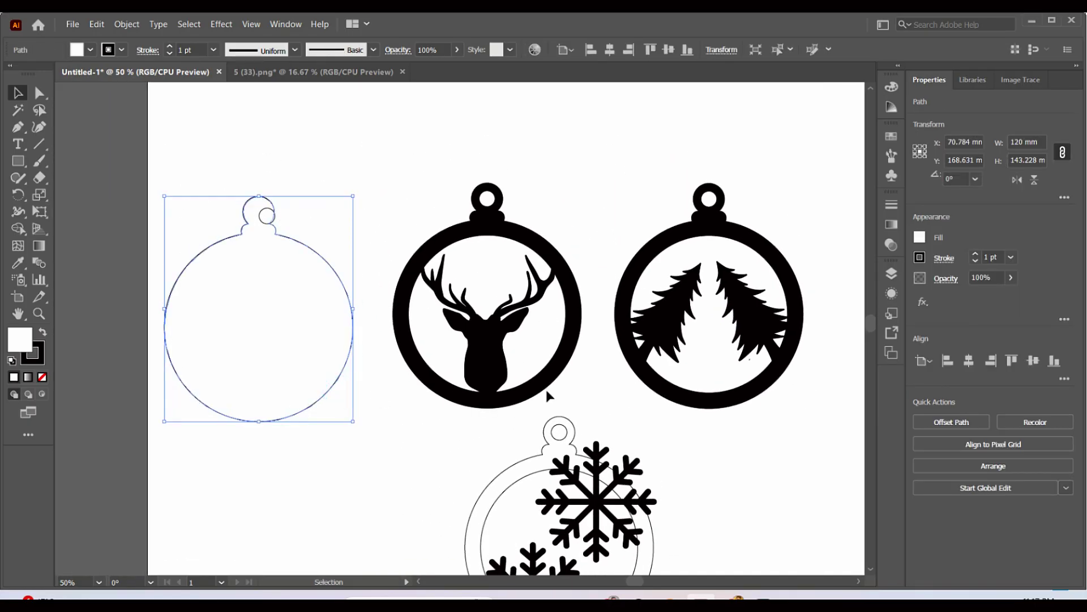
{"action": "left_click_drag", "start_coordinate": [309, 227], "coordinate": [249, 186]}
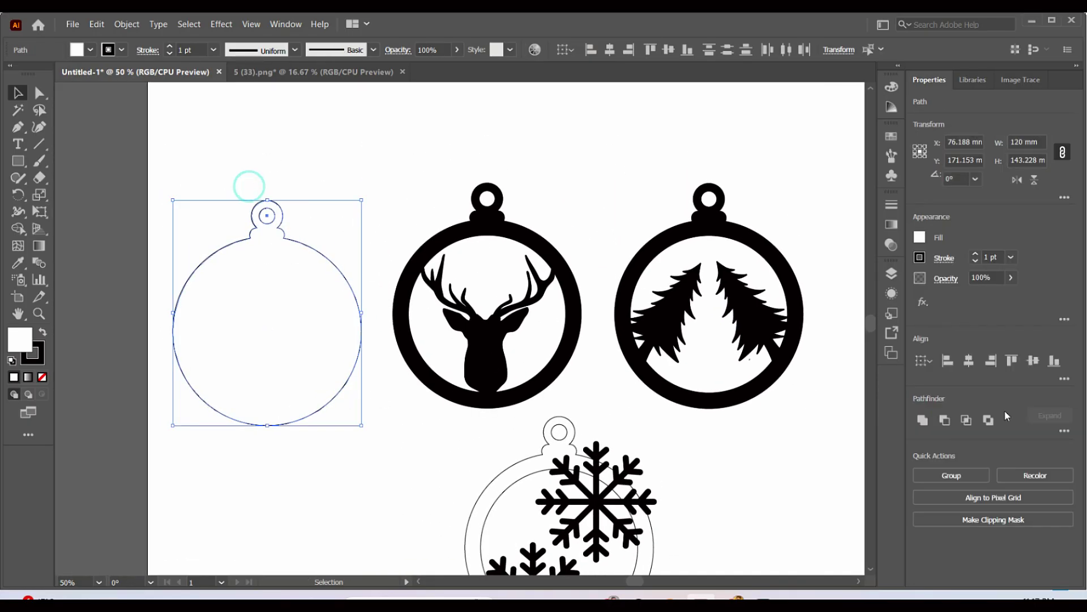
{"action": "left_click", "coordinate": [772, 483]}
Select the bottom snowflake ornament and merge the upper-right snowflake with its hanger and ring using Shape Builder.
{"action": "scroll", "coordinate": [725, 477], "scroll_direction": "down", "scroll_amount": 3}
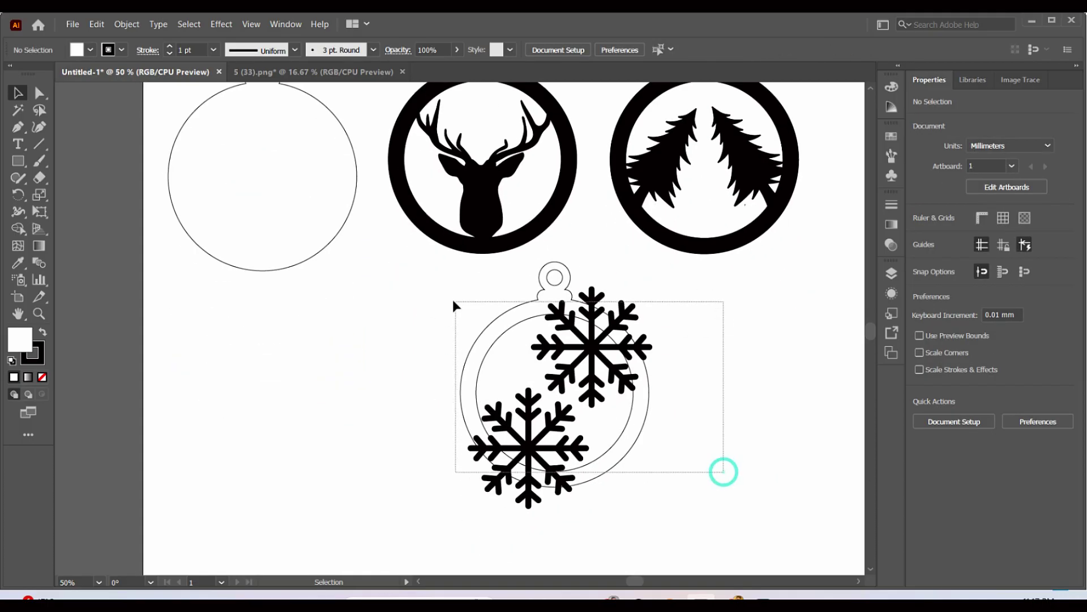
{"action": "left_click_drag", "start_coordinate": [456, 306], "coordinate": [427, 280]}
{"action": "key", "text": "shift+m"}
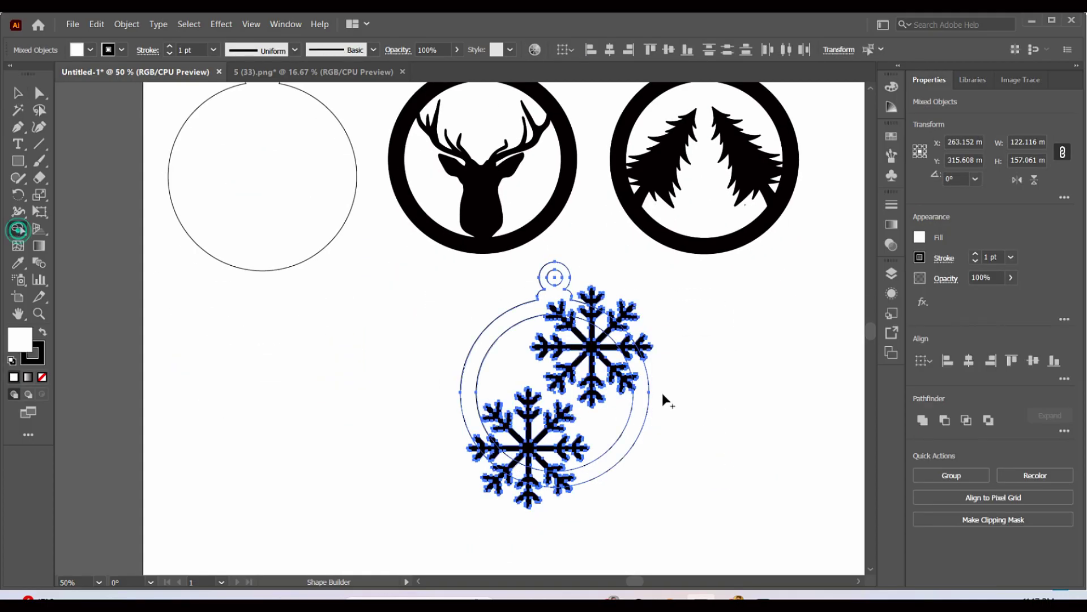
{"action": "scroll", "coordinate": [674, 396], "scroll_direction": "up", "scroll_amount": 3}
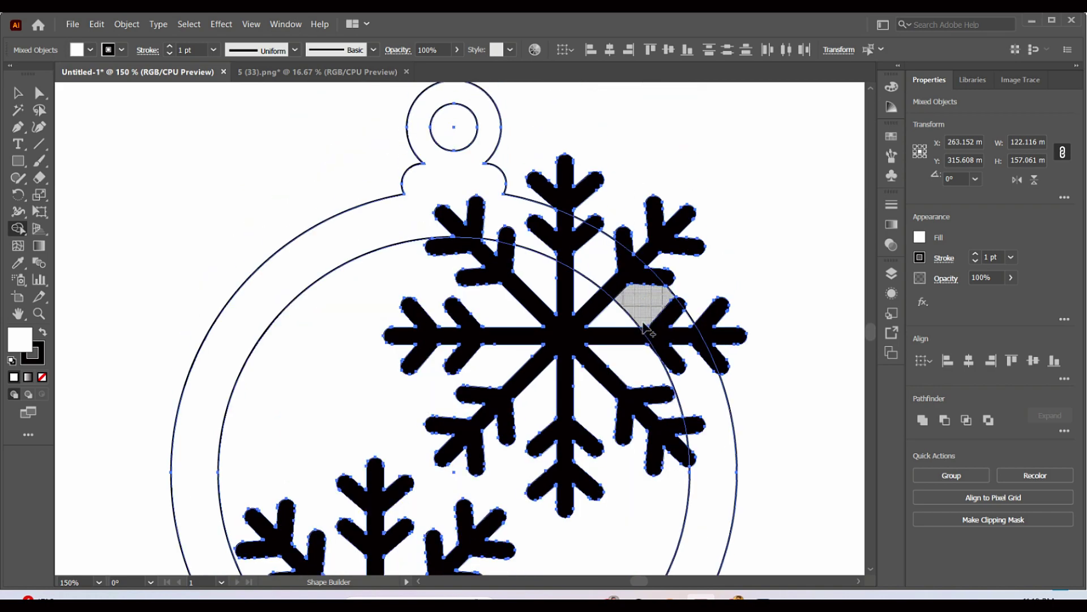
{"action": "scroll", "coordinate": [646, 328], "scroll_direction": "up", "scroll_amount": 1}
{"action": "mouse_move", "coordinate": [407, 245]}
{"action": "left_mouse_down"}
{"action": "mouse_move", "coordinate": [549, 259]}
{"action": "mouse_move", "coordinate": [649, 318]}
{"action": "mouse_move", "coordinate": [682, 371]}
{"action": "left_mouse_up"}
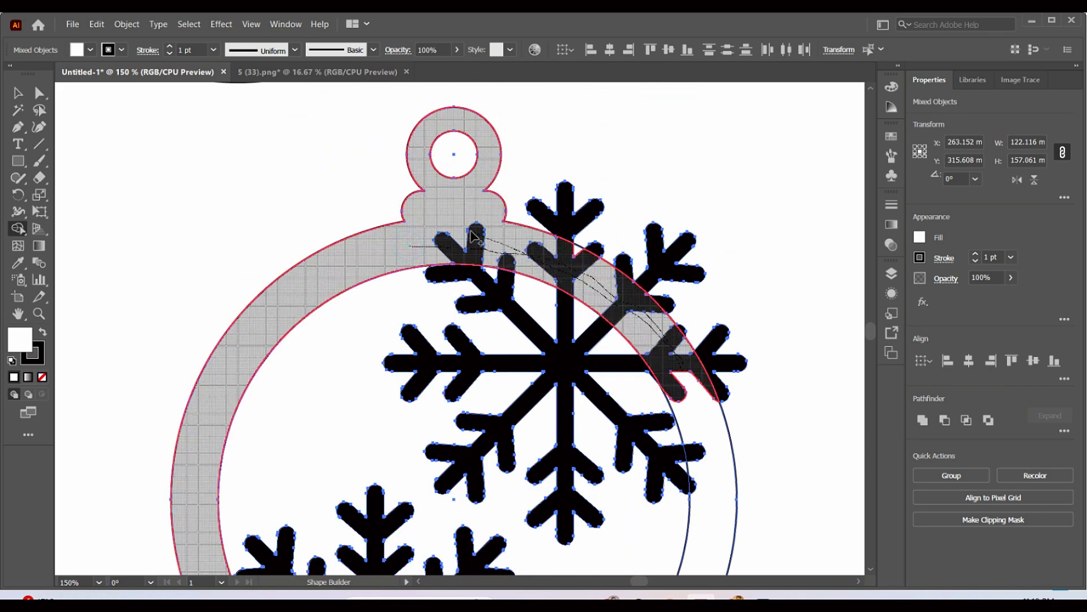
{"action": "left_click_drag", "start_coordinate": [475, 237], "coordinate": [474, 237]}
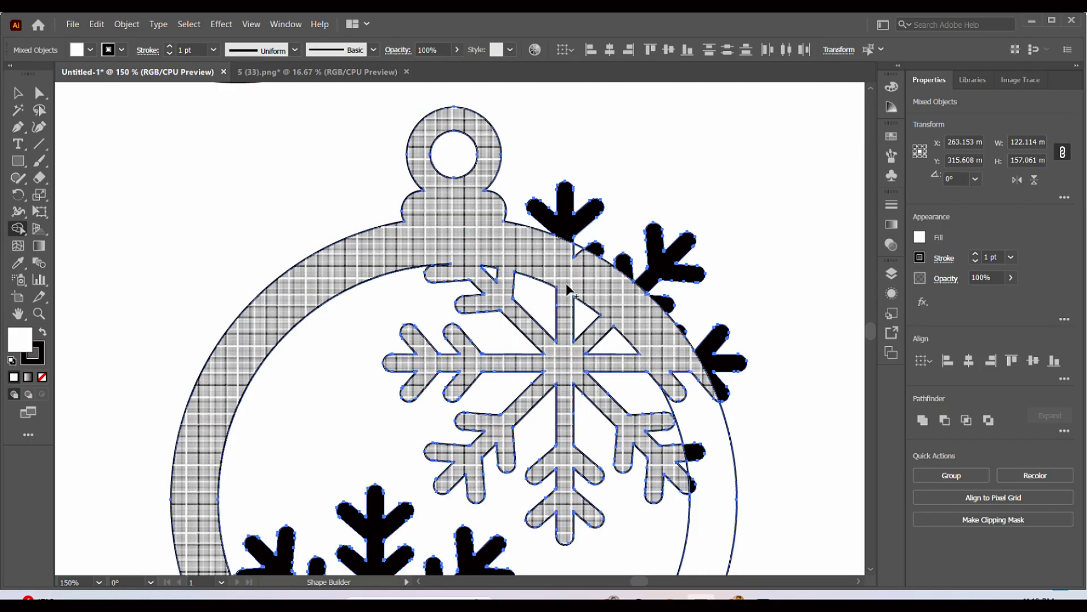
{"action": "left_click_drag", "start_coordinate": [675, 349], "coordinate": [687, 394]}
{"action": "mouse_move", "coordinate": [687, 452]}
{"action": "left_mouse_down"}
{"action": "mouse_move", "coordinate": [711, 463]}
{"action": "mouse_move", "coordinate": [697, 481]}
{"action": "left_mouse_up"}
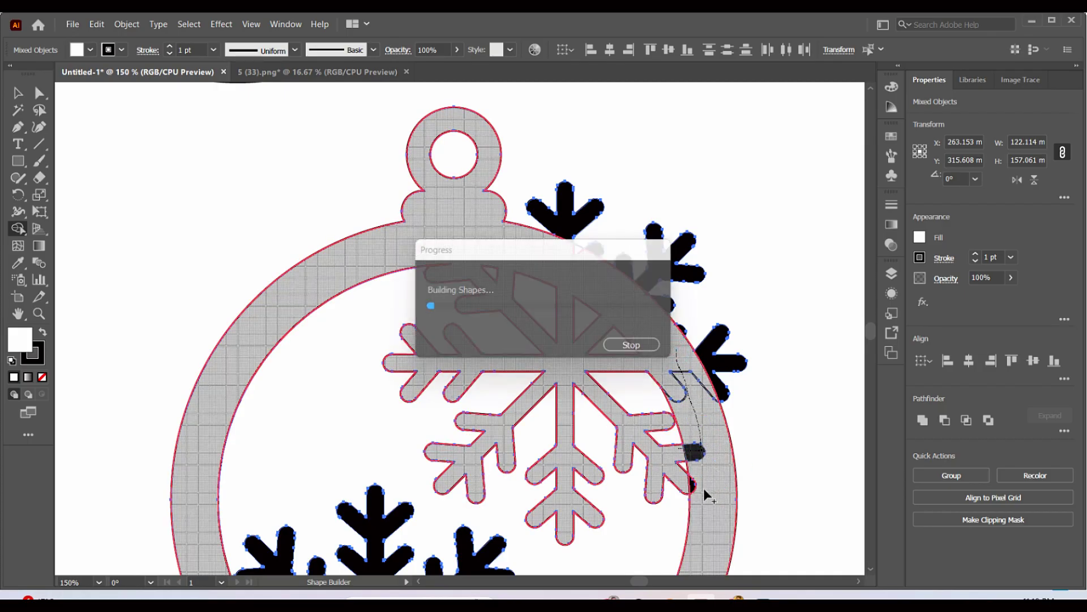
Merge the lower-left snowflake with the bottom ornament's ring, including its overlapping branch tips.
{"action": "scroll", "coordinate": [435, 340], "scroll_direction": "down", "scroll_amount": 2}
{"action": "scroll", "coordinate": [434, 338], "scroll_direction": "down", "scroll_amount": 6}
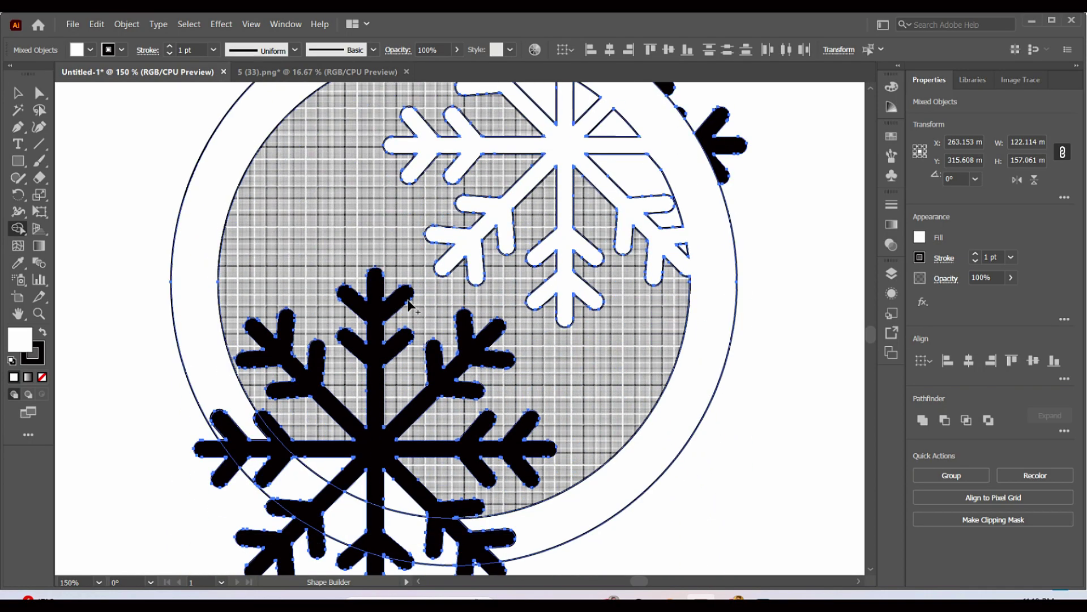
{"action": "mouse_move", "coordinate": [229, 325]}
{"action": "left_mouse_down"}
{"action": "mouse_move", "coordinate": [277, 392]}
{"action": "mouse_move", "coordinate": [369, 437]}
{"action": "mouse_move", "coordinate": [473, 458]}
{"action": "mouse_move", "coordinate": [527, 456]}
{"action": "left_mouse_up"}
{"action": "left_click_drag", "start_coordinate": [442, 435], "coordinate": [438, 428]}
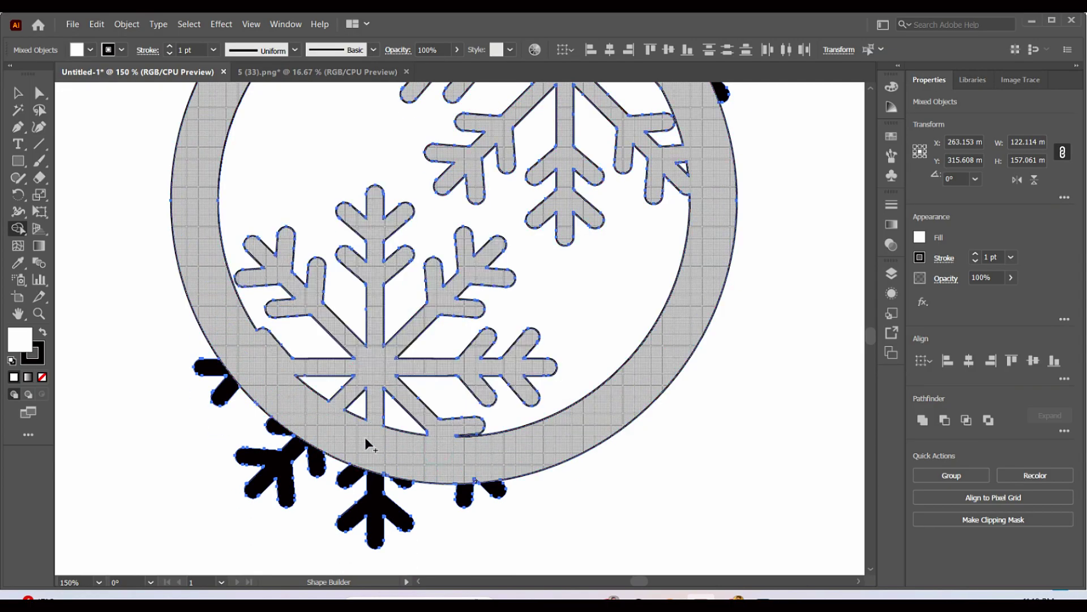
Remove the upper-right snowflake's branch pieces that stick out beyond the ornament's ring with Shape Builder.
{"action": "scroll", "coordinate": [566, 385], "scroll_direction": "up", "scroll_amount": 8}
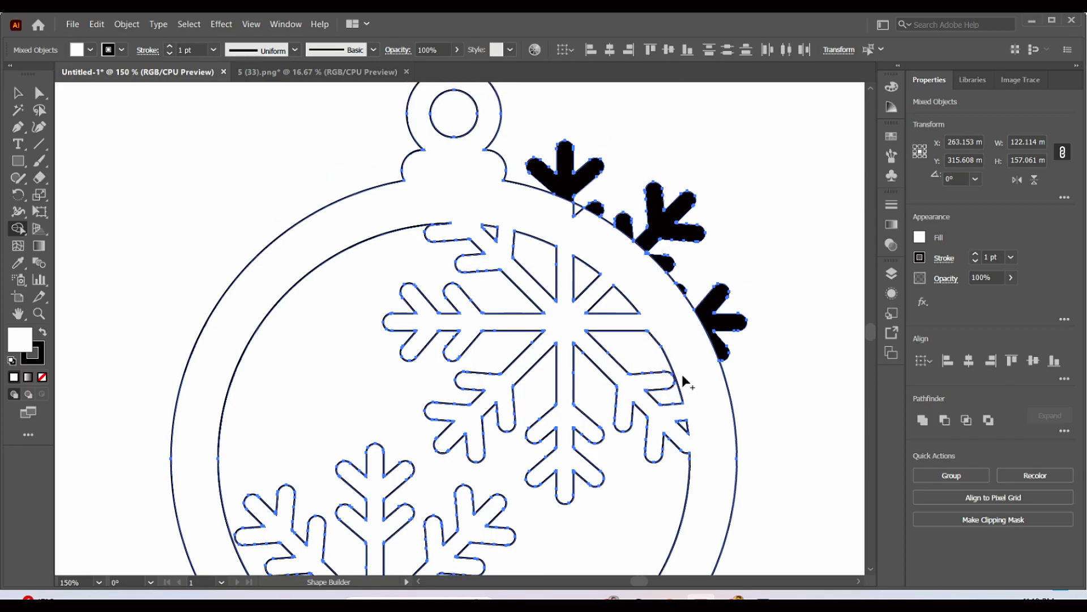
{"action": "left_click", "coordinate": [562, 180], "text": "alt"}
{"action": "left_click", "coordinate": [670, 220], "text": "alt"}
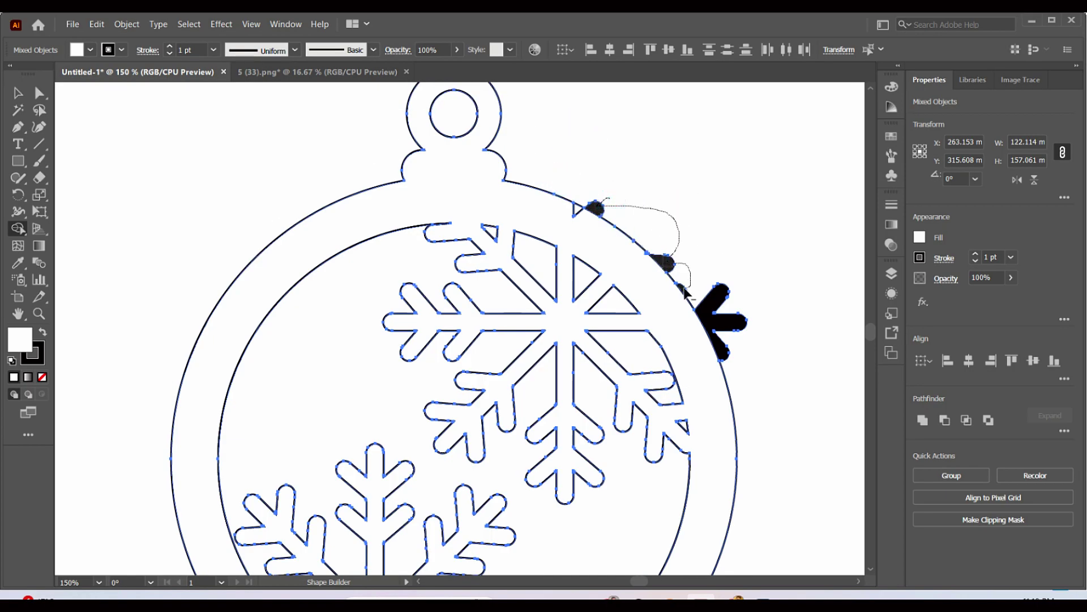
{"action": "left_click_drag", "start_coordinate": [685, 292], "coordinate": [725, 326]}
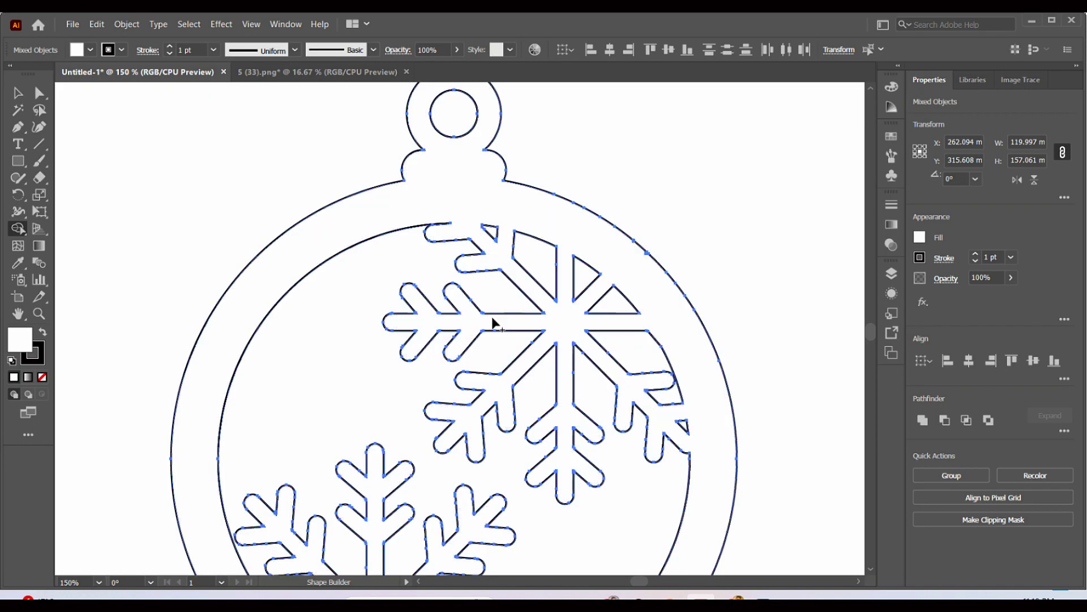
Remove the lower-left snowflake's black branch pieces outside the ornament's ring with Shape Builder.
{"action": "scroll", "coordinate": [335, 362], "scroll_direction": "down", "scroll_amount": 2}
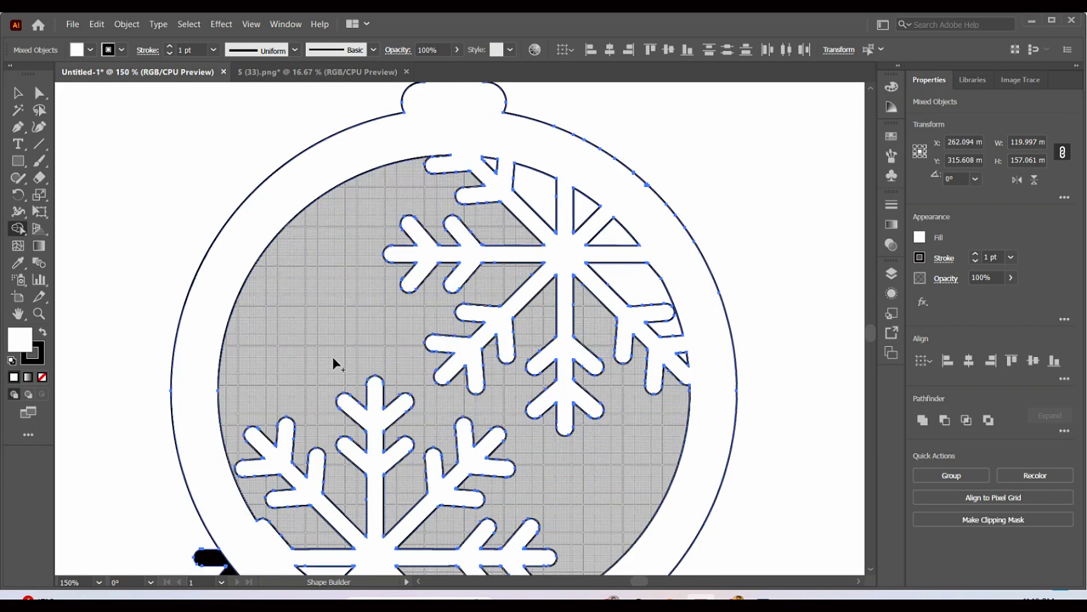
{"action": "scroll", "coordinate": [335, 362], "scroll_direction": "down", "scroll_amount": 4}
{"action": "mouse_move", "coordinate": [197, 376]}
{"action": "left_mouse_down"}
{"action": "mouse_move", "coordinate": [271, 458]}
{"action": "mouse_move", "coordinate": [293, 447]}
{"action": "mouse_move", "coordinate": [354, 473]}
{"action": "left_mouse_up"}
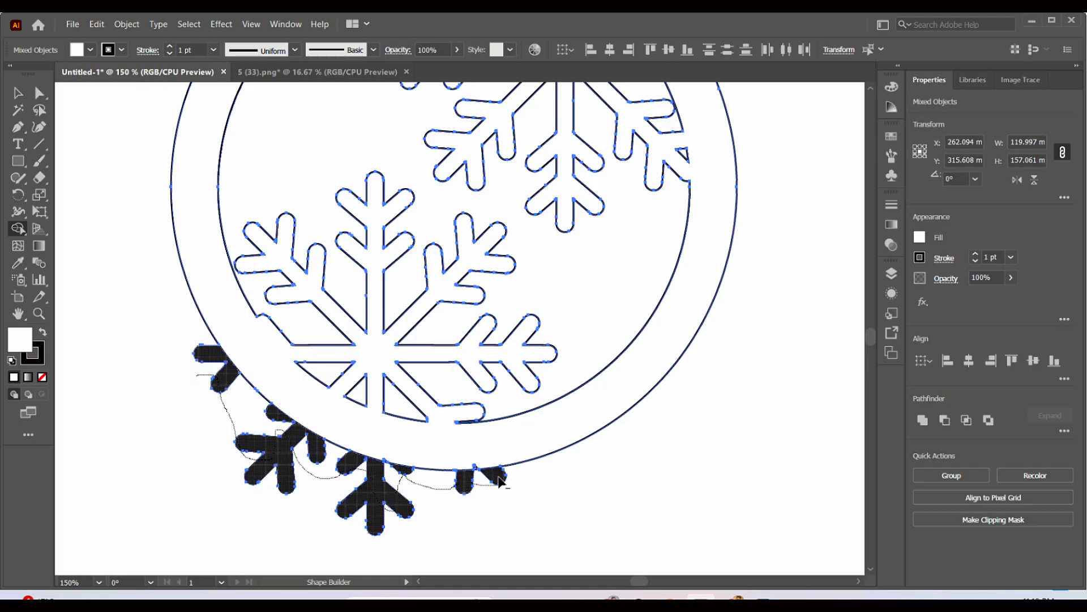
{"action": "left_click_drag", "start_coordinate": [498, 481], "coordinate": [572, 510]}
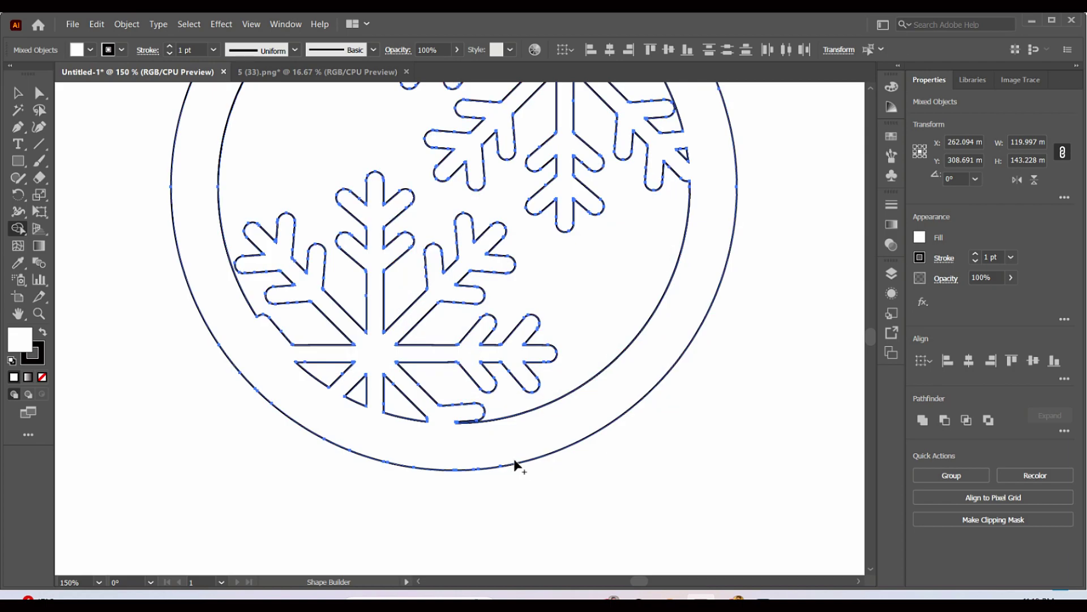
{"action": "scroll", "coordinate": [717, 406], "scroll_direction": "up", "scroll_amount": 1}
{"action": "scroll", "coordinate": [465, 441], "scroll_direction": "down", "scroll_amount": 2}
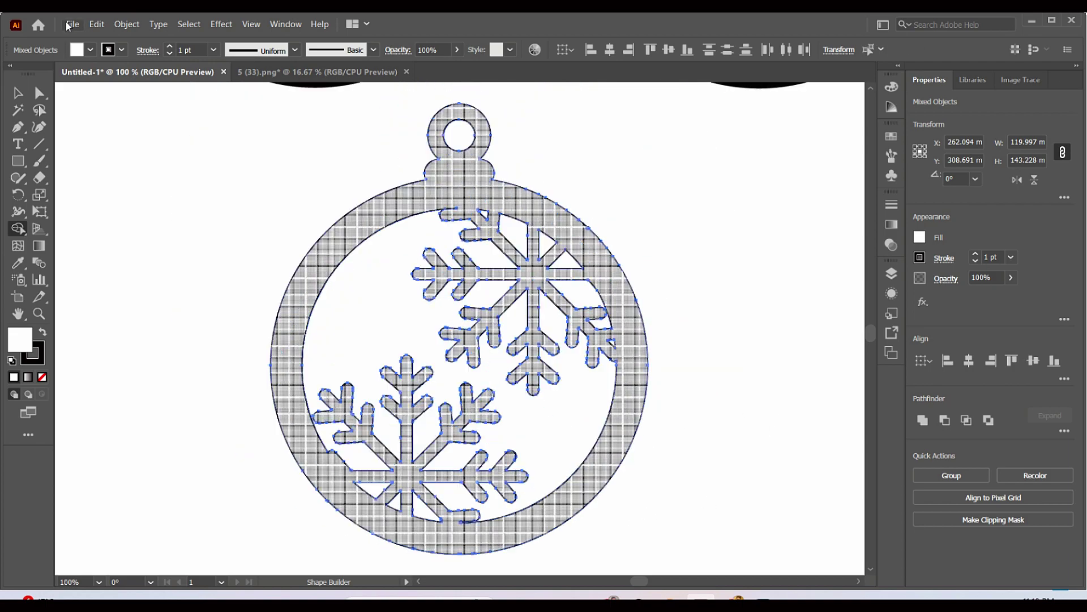
Move the merged snowflake ornament aside and delete the leftover shapes underneath, including the small remaining fragment.
{"action": "left_click", "coordinate": [17, 92]}
{"action": "left_click", "coordinate": [219, 283]}
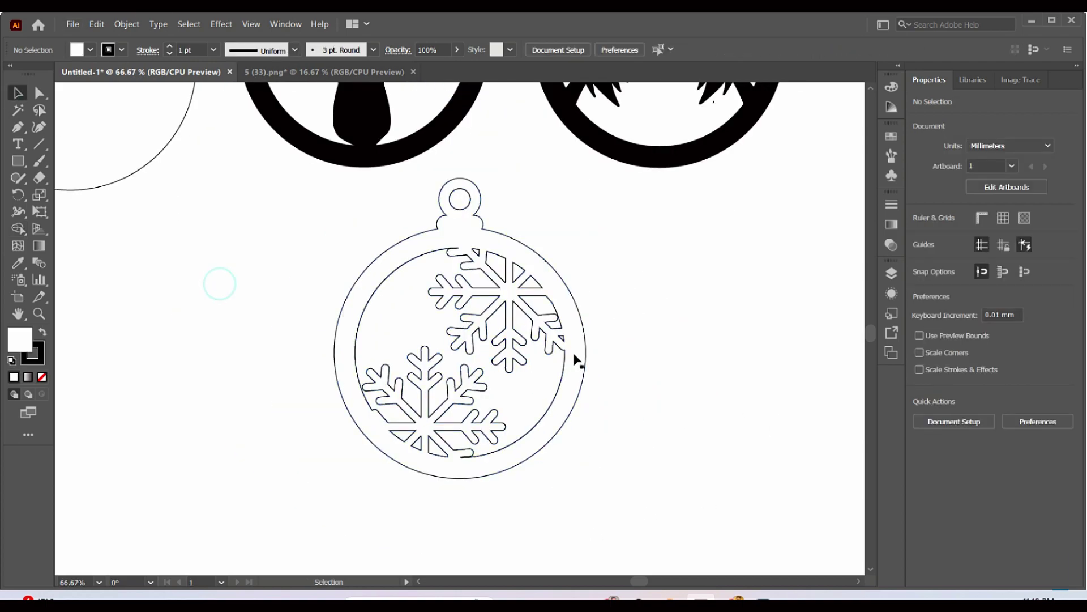
{"action": "left_click_drag", "start_coordinate": [586, 379], "coordinate": [841, 398]}
{"action": "left_click", "coordinate": [539, 473]}
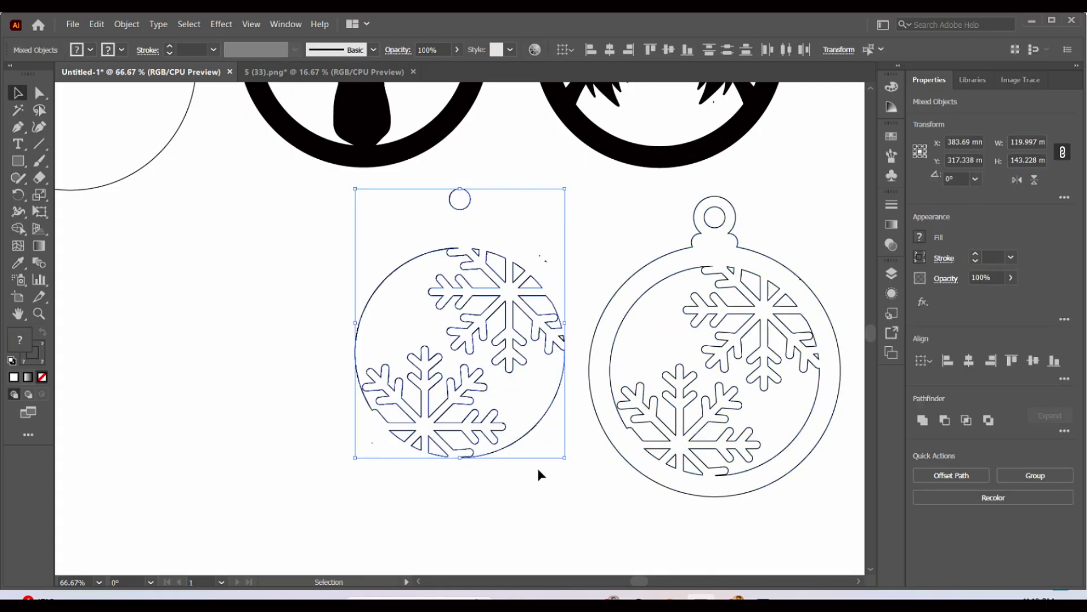
{"action": "key", "text": "Delete"}
{"action": "left_click_drag", "start_coordinate": [560, 337], "coordinate": [567, 357]}
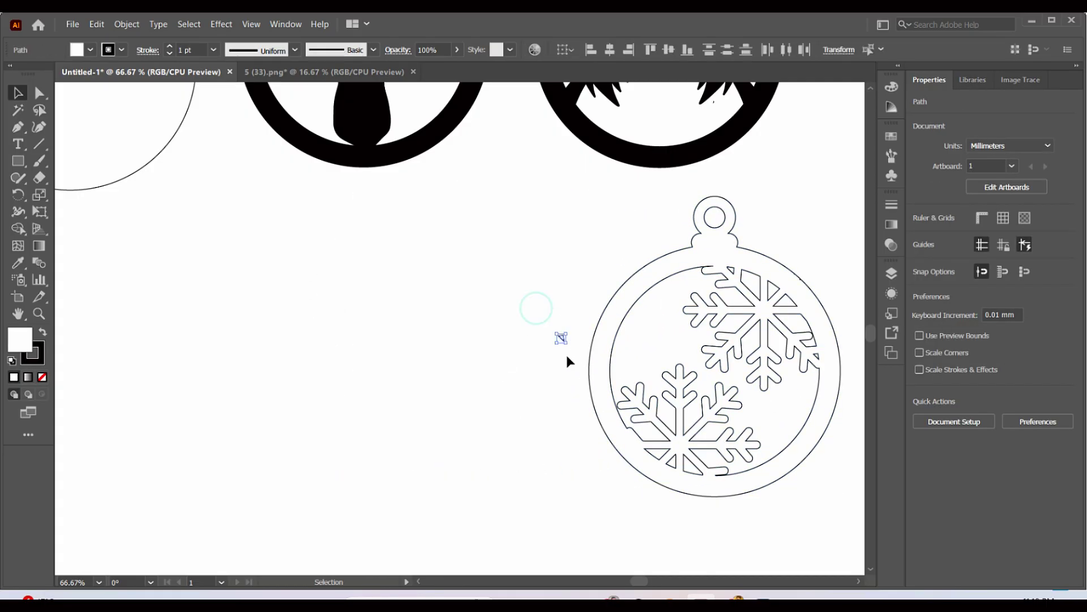
{"action": "key", "text": "Delete"}
Place the snowflake ornament below the deer and tree ornaments and fill it with black.
{"action": "left_click_drag", "start_coordinate": [741, 342], "coordinate": [538, 318]}
{"action": "left_click", "coordinate": [921, 238]}
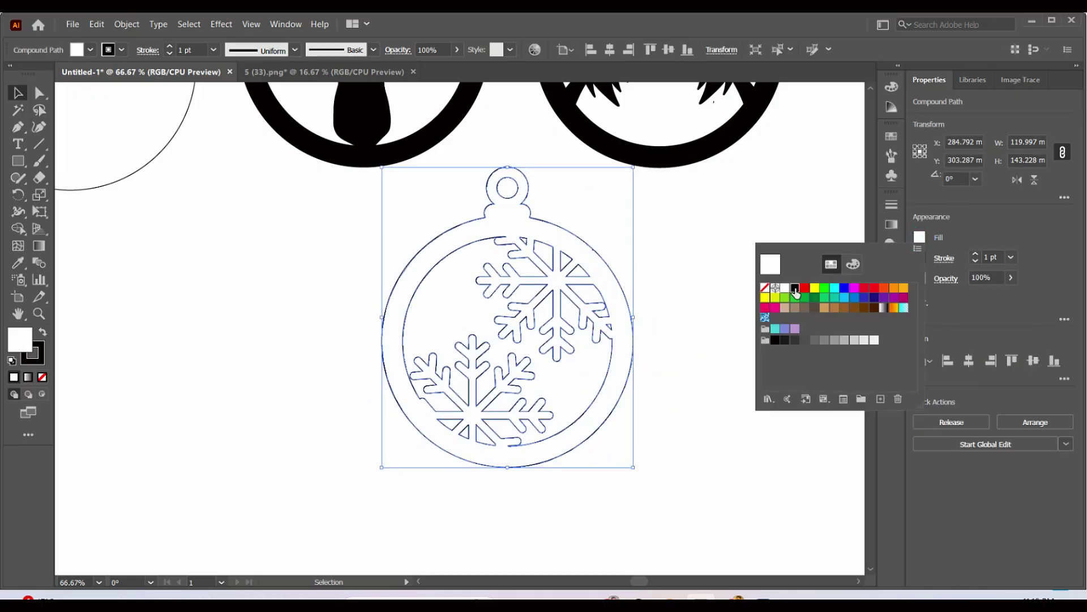
{"action": "left_click", "coordinate": [791, 309]}
{"action": "left_click", "coordinate": [263, 269]}
Fill the plain round ornament with black and cut the hanger hole out of it with Minus Front.
{"action": "left_click_drag", "start_coordinate": [276, 273], "coordinate": [479, 461]}
{"action": "left_click", "coordinate": [334, 373]}
{"action": "left_click", "coordinate": [919, 237]}
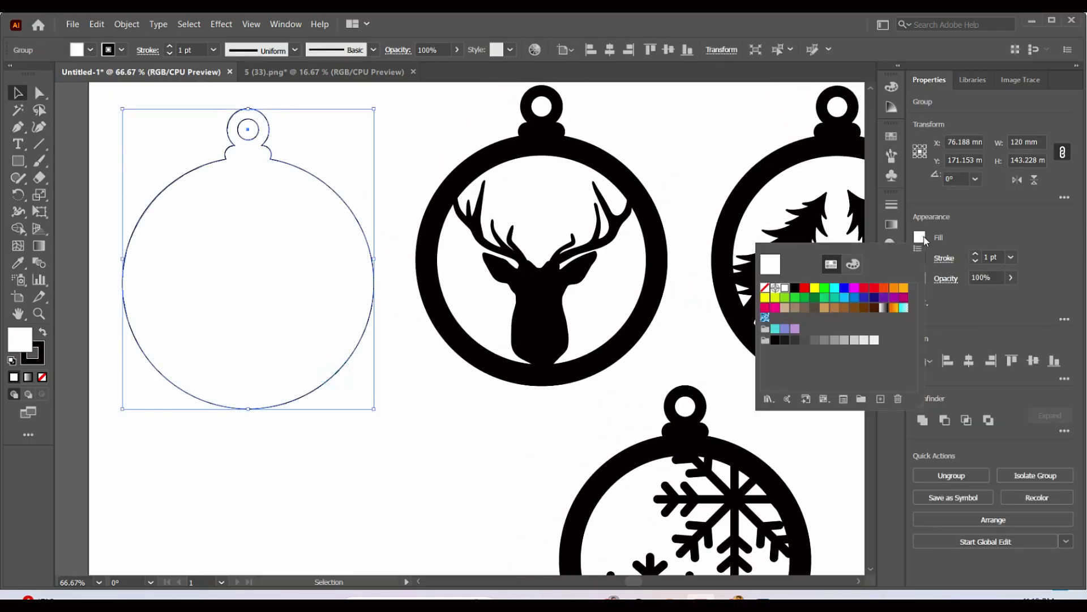
{"action": "left_click", "coordinate": [794, 288]}
{"action": "left_click", "coordinate": [387, 123]}
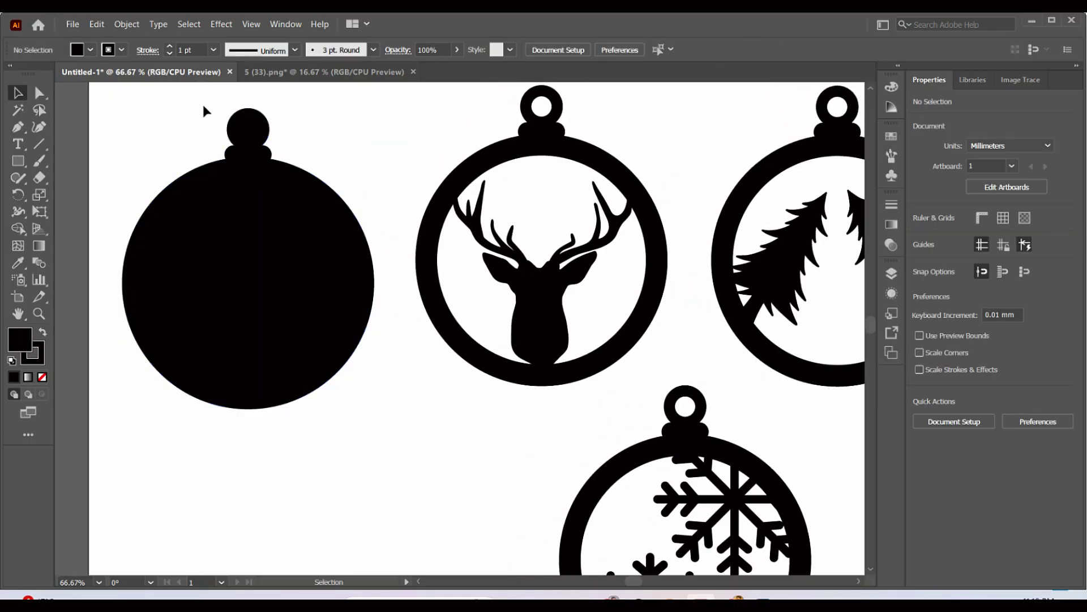
{"action": "left_click_drag", "start_coordinate": [205, 106], "coordinate": [283, 170]}
{"action": "left_click", "coordinate": [945, 420]}
{"action": "left_click", "coordinate": [553, 401]}
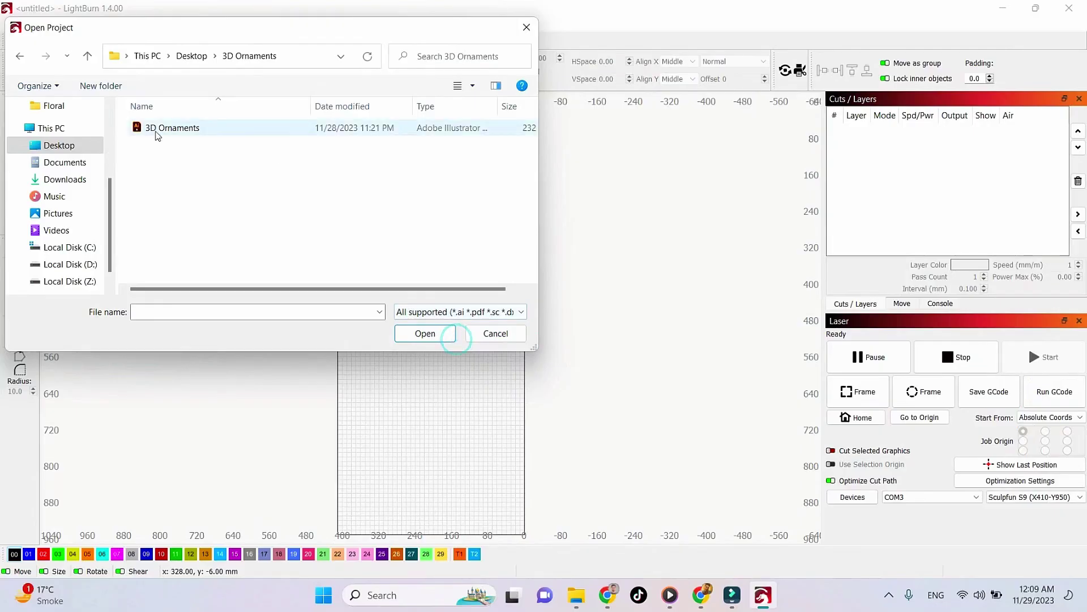
Open the 3D Ornaments file in LightBurn and assign all the ornaments to the blue layer 01.
{"action": "double_click", "coordinate": [155, 134]}
{"action": "scroll", "coordinate": [453, 292], "scroll_direction": "up", "scroll_amount": 3}
{"action": "left_click_drag", "start_coordinate": [294, 203], "coordinate": [586, 478]}
{"action": "left_click", "coordinate": [28, 554]}
{"action": "left_click", "coordinate": [237, 389]}
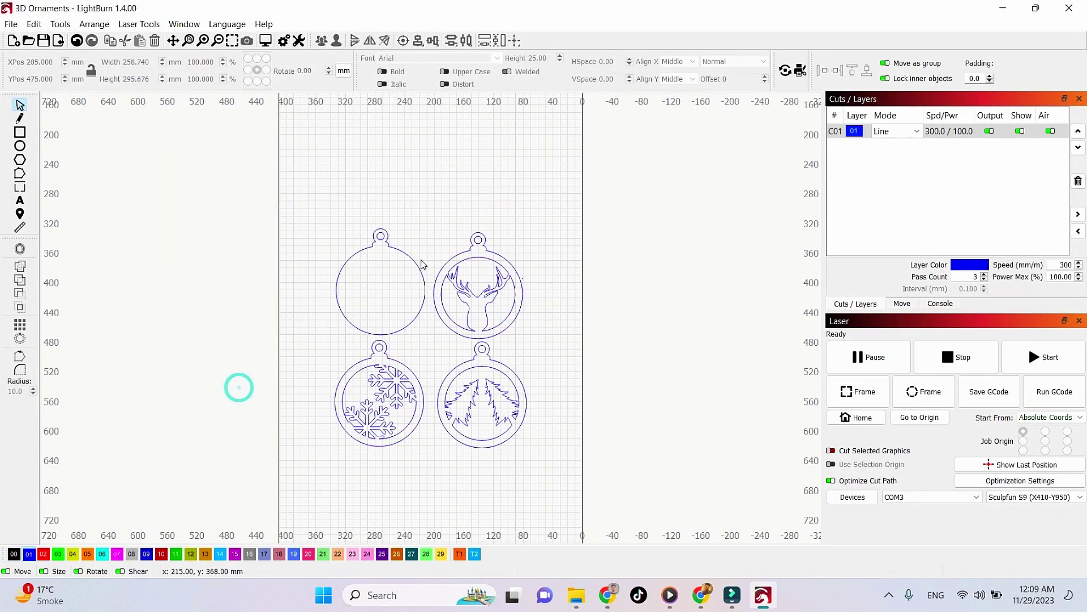
Move all four ornaments together into the work area's origin corner, centred at about X 140 mm, Y 161 mm.
{"action": "left_click", "coordinate": [413, 260]}
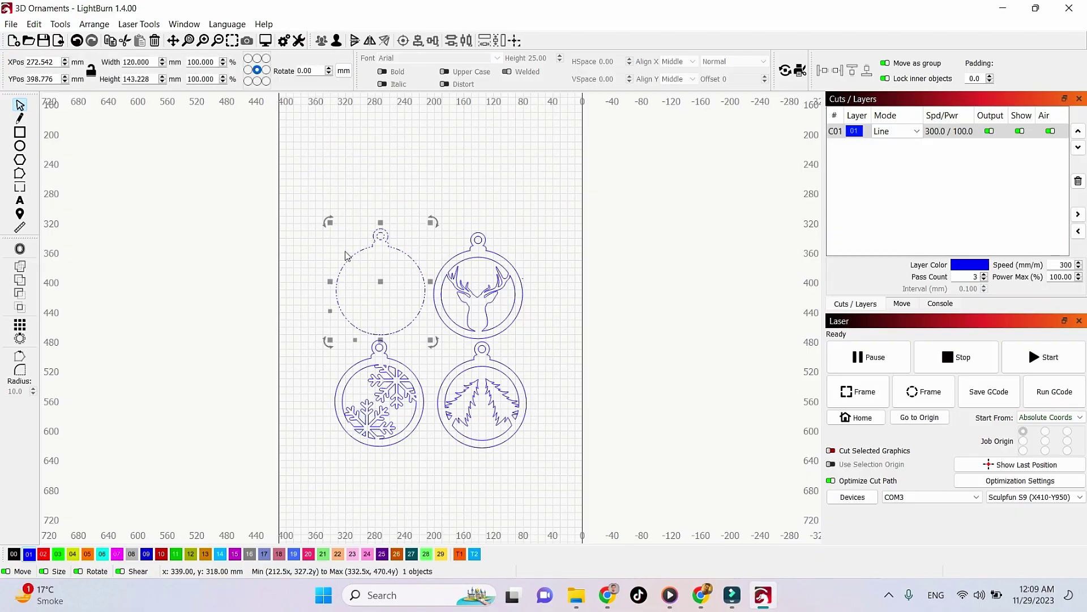
{"action": "left_click_drag", "start_coordinate": [521, 486], "coordinate": [537, 492]}
{"action": "left_click_drag", "start_coordinate": [584, 391], "coordinate": [568, 472]}
{"action": "left_click_drag", "start_coordinate": [417, 419], "coordinate": [485, 398]}
{"action": "scroll", "coordinate": [486, 399], "scroll_direction": "up", "scroll_amount": 1}
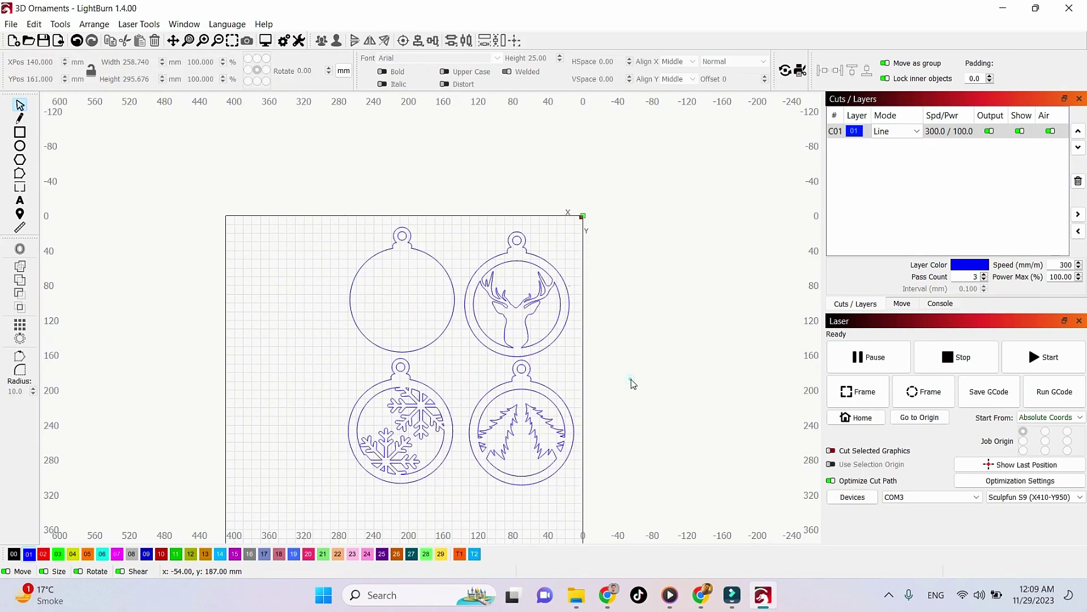